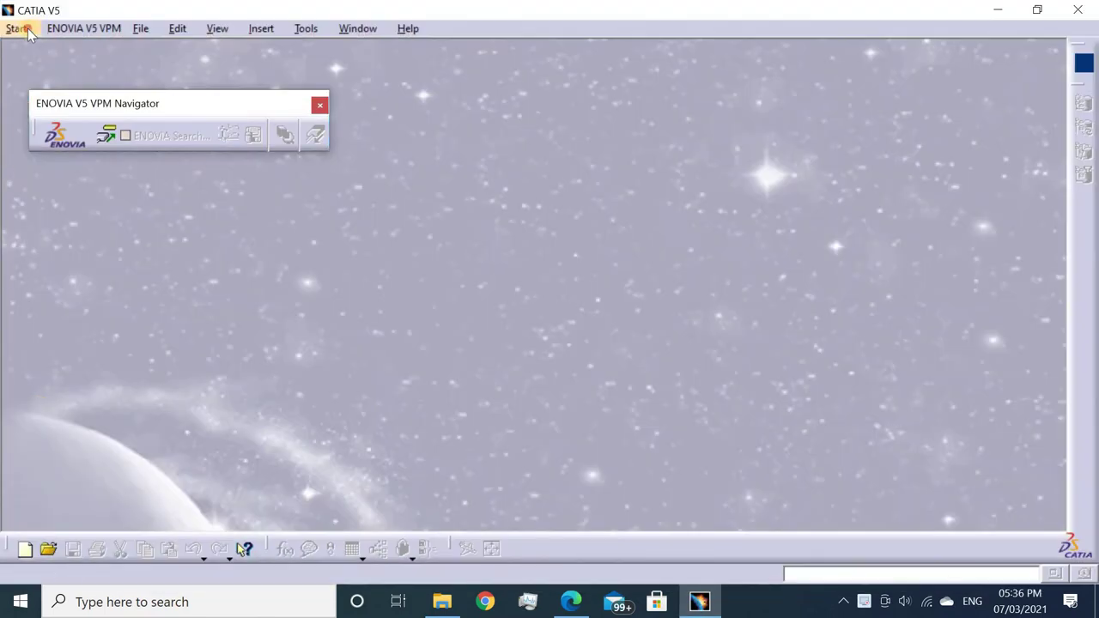
Open the Wireframe and Surface Design workbench and accept the default part name Part1.
{"action": "left_click", "coordinate": [19, 28]}
{"action": "mouse_move", "coordinate": [66, 69]}
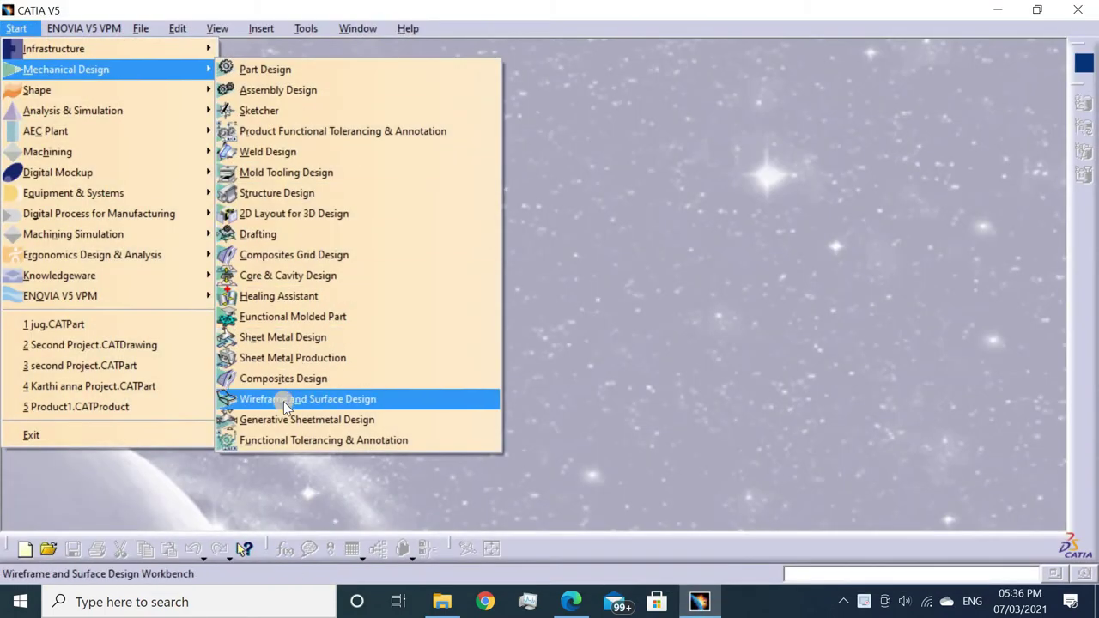
{"action": "left_click", "coordinate": [286, 405]}
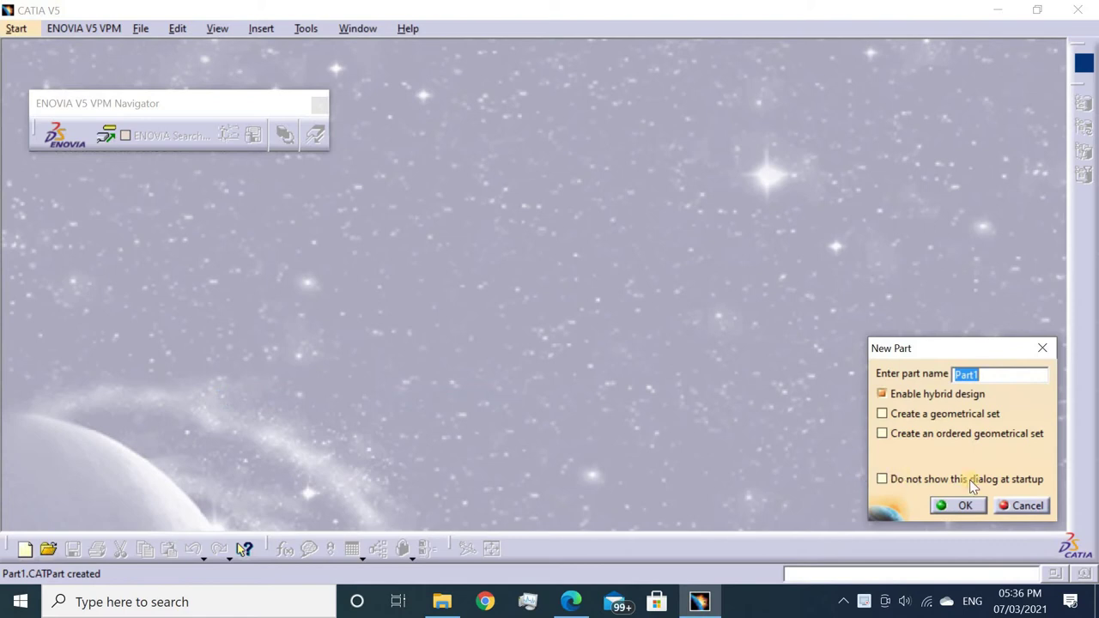
{"action": "left_click", "coordinate": [961, 505]}
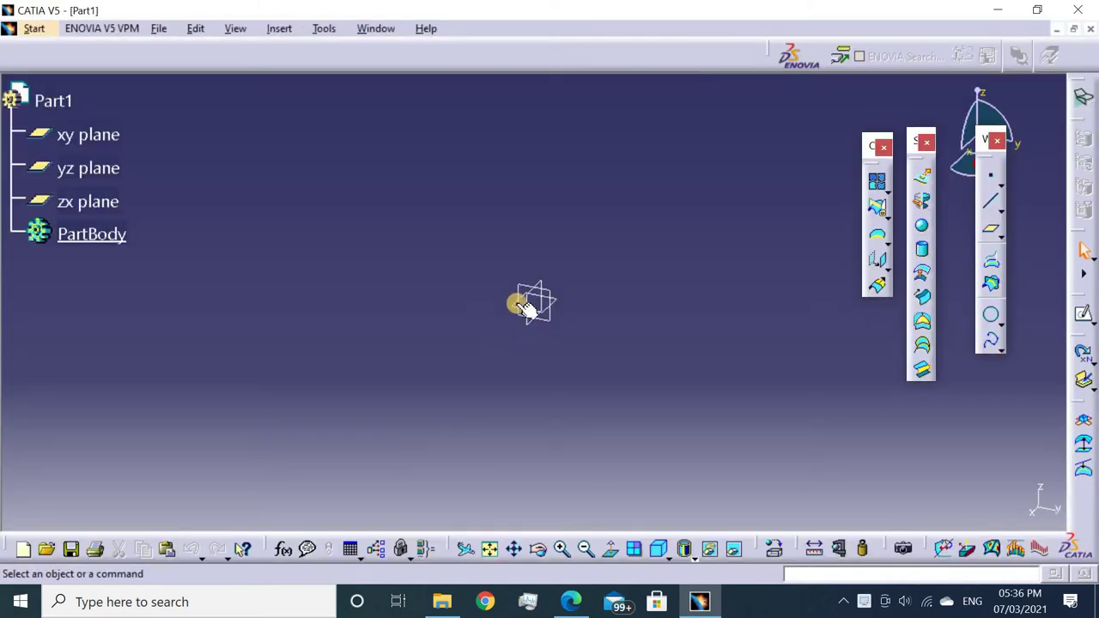
On the yz plane, sketch a circle centred on the origin.
{"action": "left_click", "coordinate": [526, 294]}
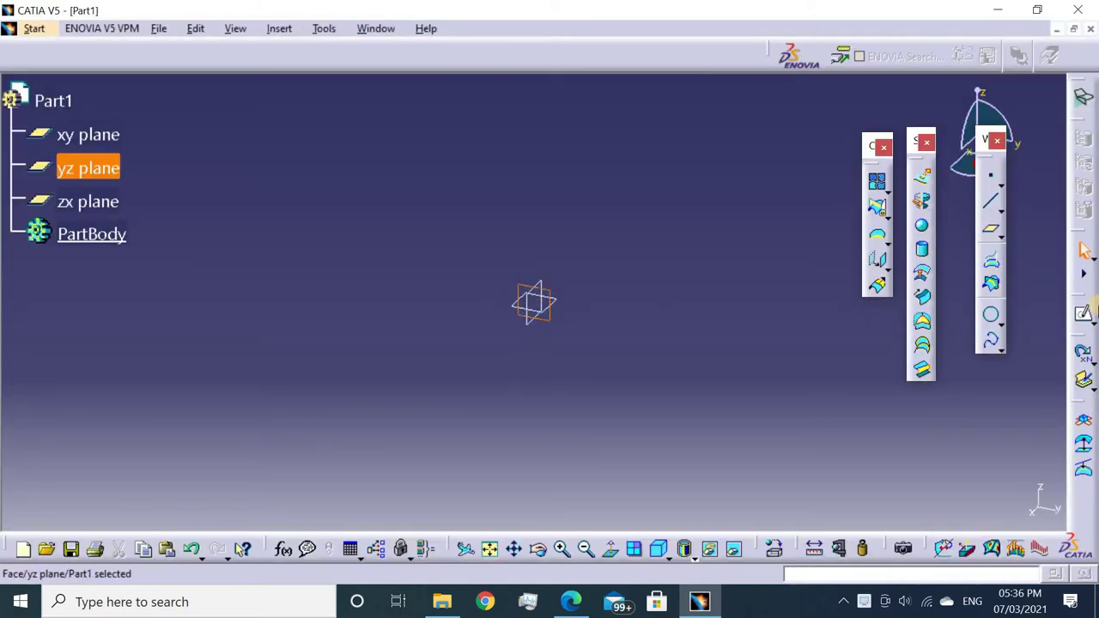
{"action": "left_click", "coordinate": [1085, 318]}
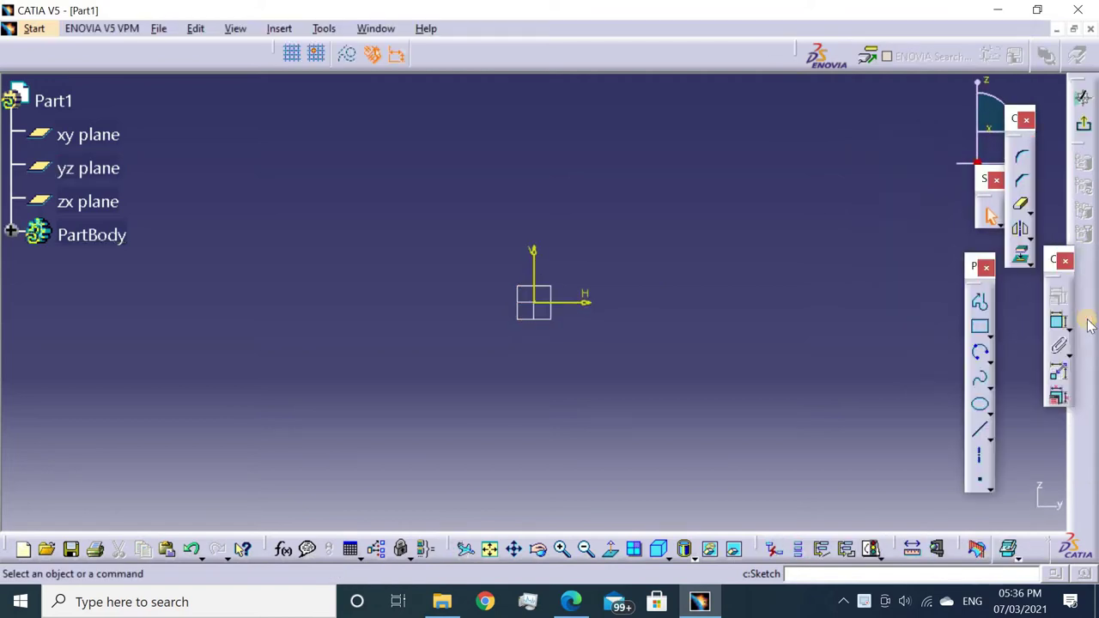
{"action": "left_click", "coordinate": [987, 359]}
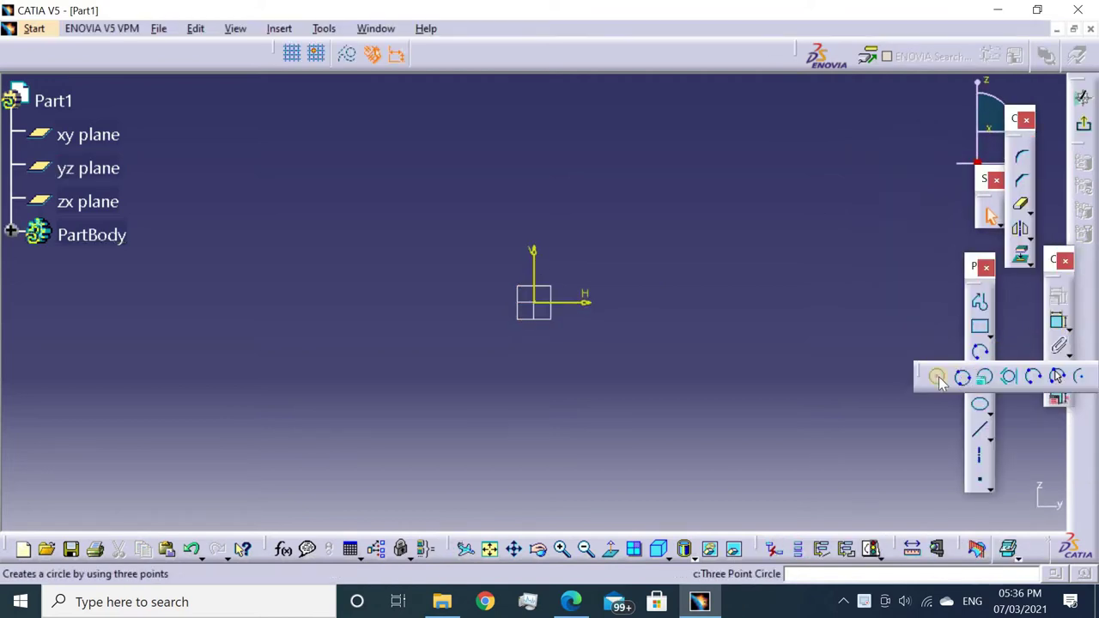
{"action": "left_click", "coordinate": [937, 376]}
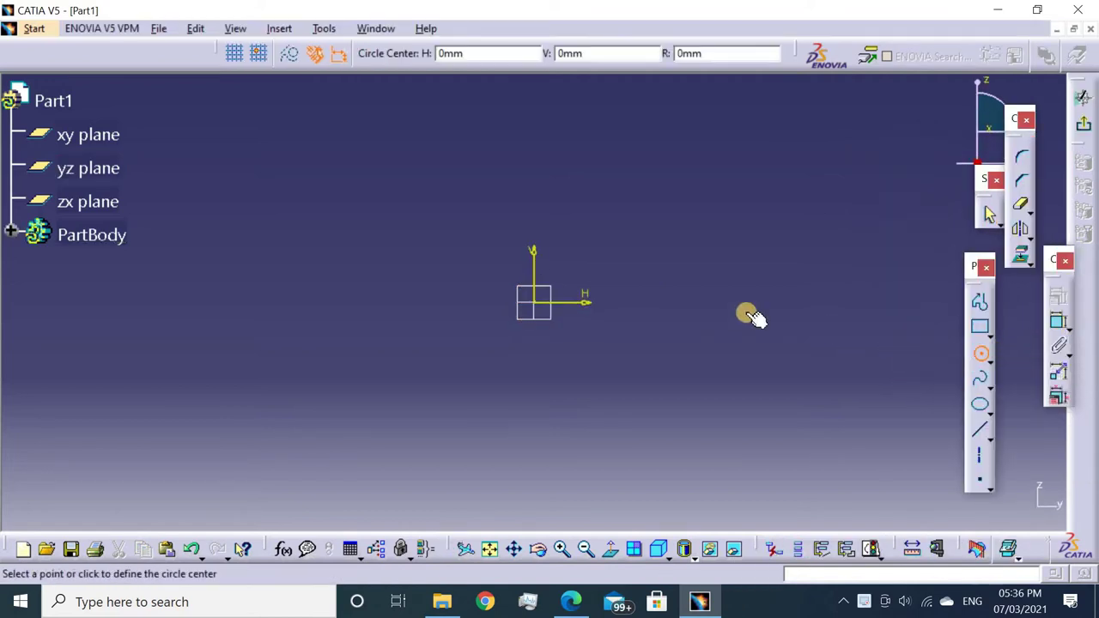
{"action": "left_click", "coordinate": [534, 302]}
{"action": "left_click", "coordinate": [557, 416]}
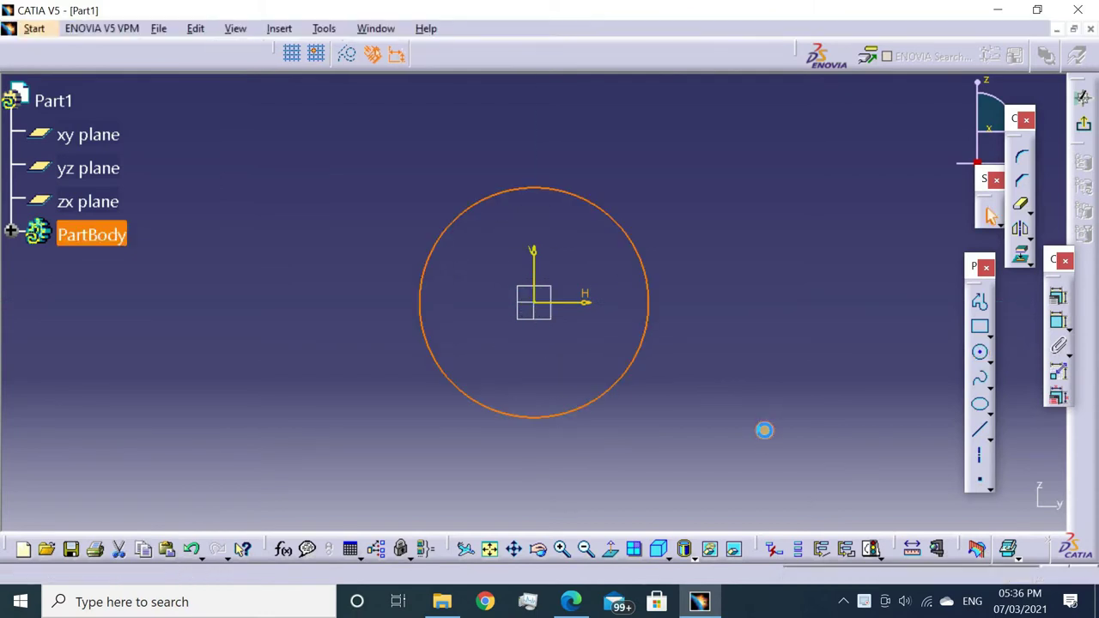
Constrain the circle's diameter to 90 mm and exit the sketcher.
{"action": "left_click", "coordinate": [1061, 320]}
{"action": "left_click", "coordinate": [687, 181]}
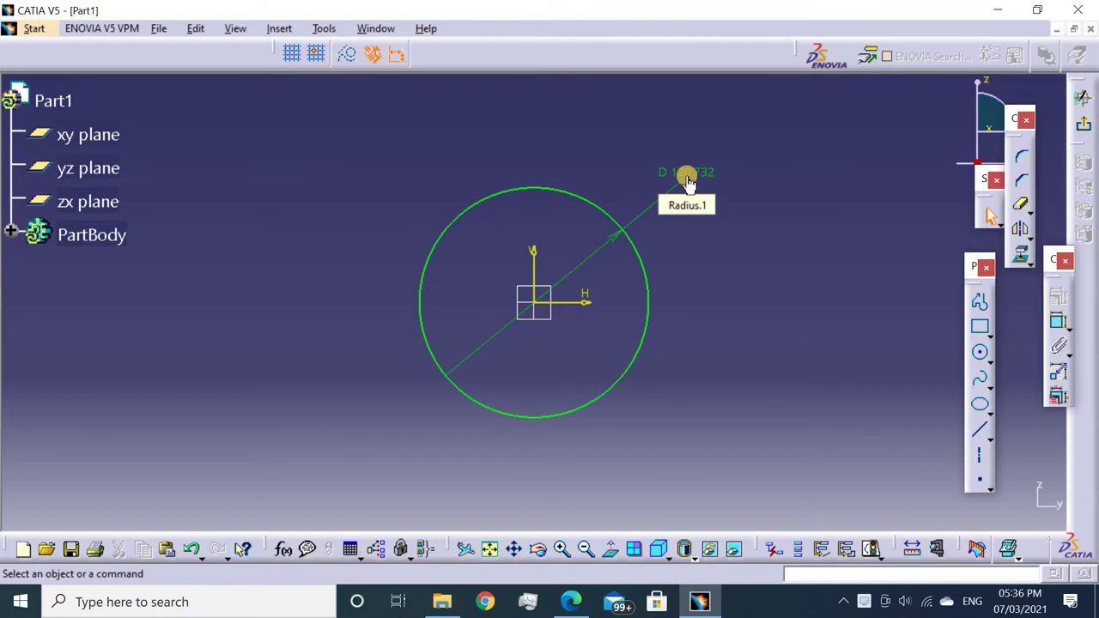
{"action": "double_click", "coordinate": [687, 181]}
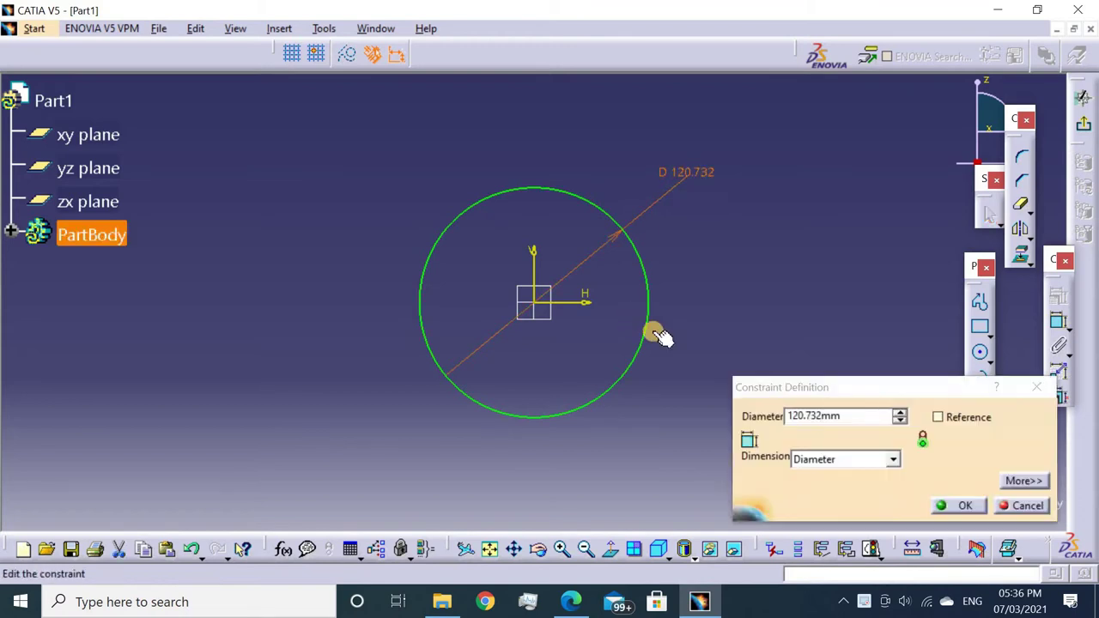
{"action": "left_click", "coordinate": [558, 381]}
{"action": "type", "text": "90"}
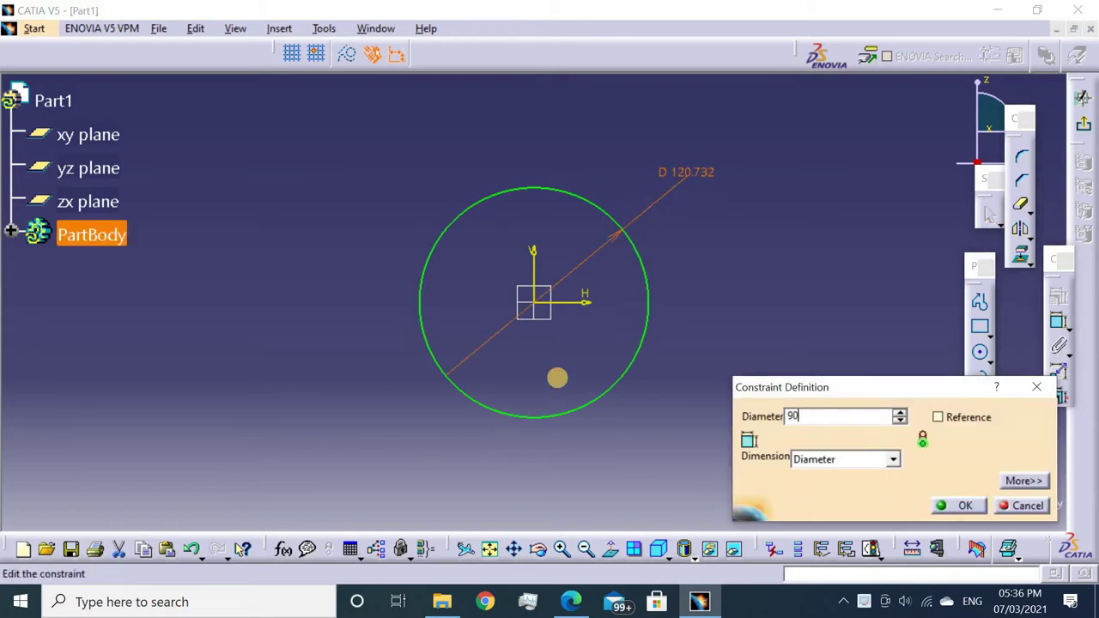
{"action": "key", "text": "Return"}
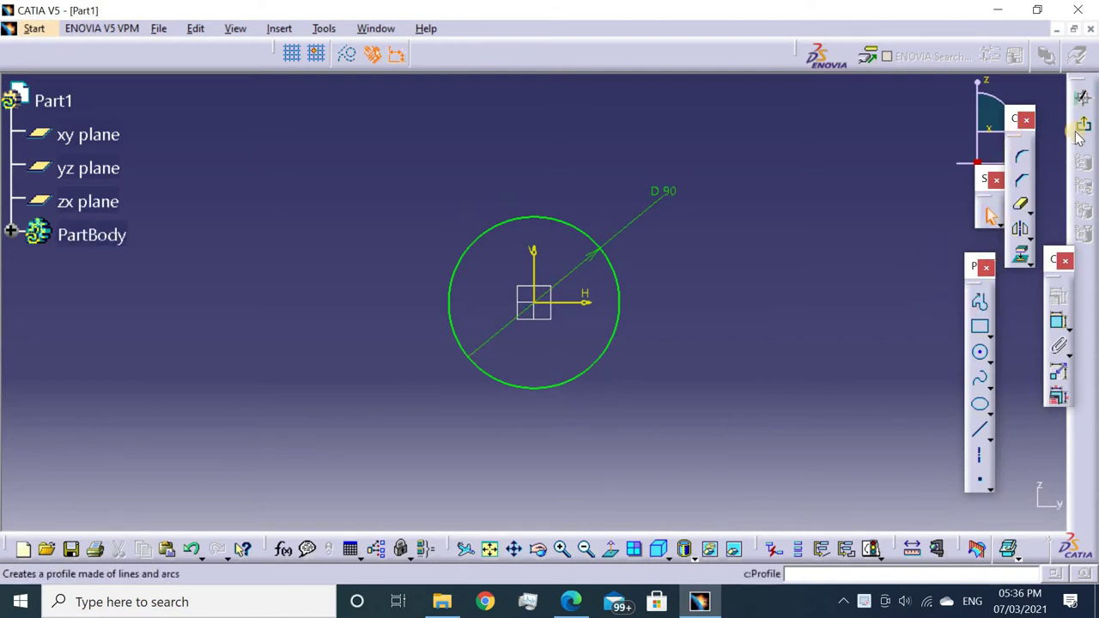
{"action": "left_click", "coordinate": [1083, 123]}
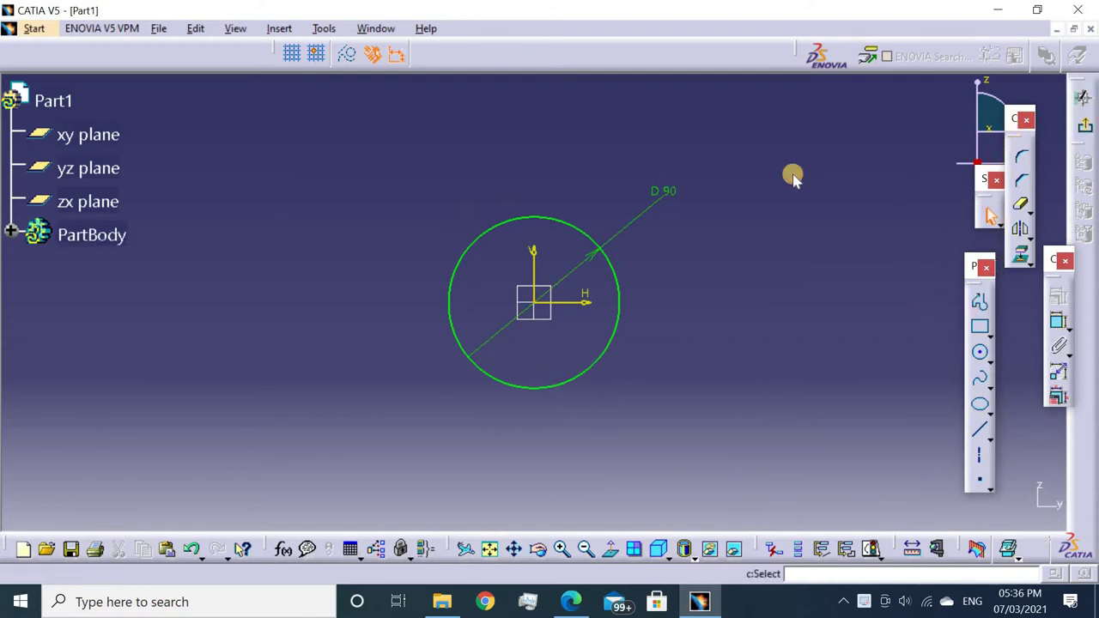
In a new zx-plane sketch, project the circle as a line.
{"action": "left_click", "coordinate": [533, 301]}
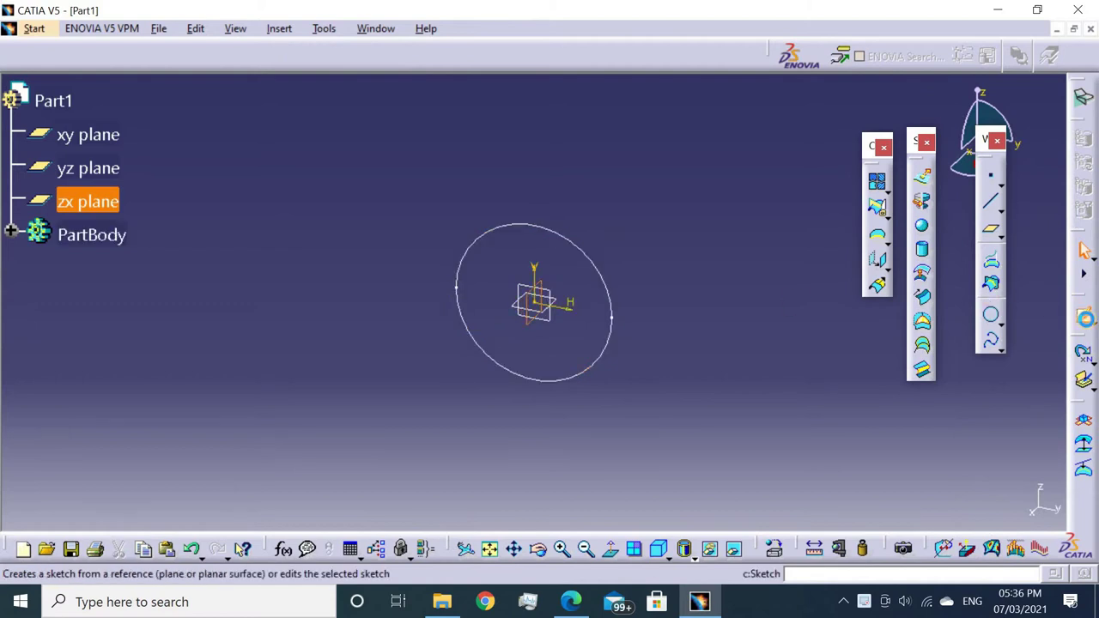
{"action": "left_click", "coordinate": [1082, 314]}
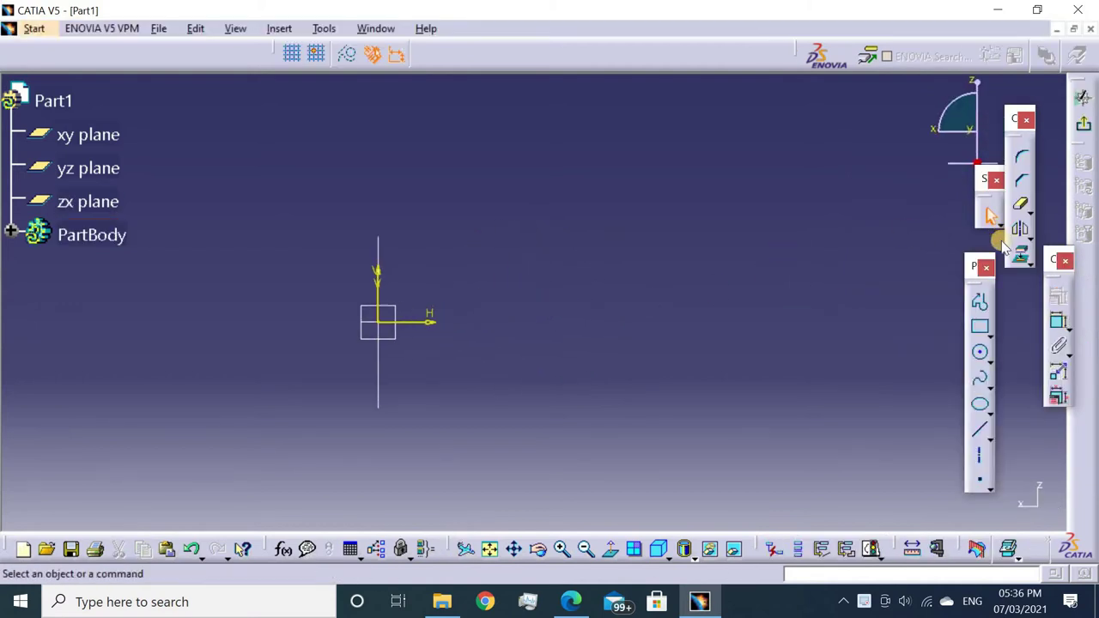
{"action": "left_click", "coordinate": [1020, 255]}
{"action": "left_click", "coordinate": [379, 251]}
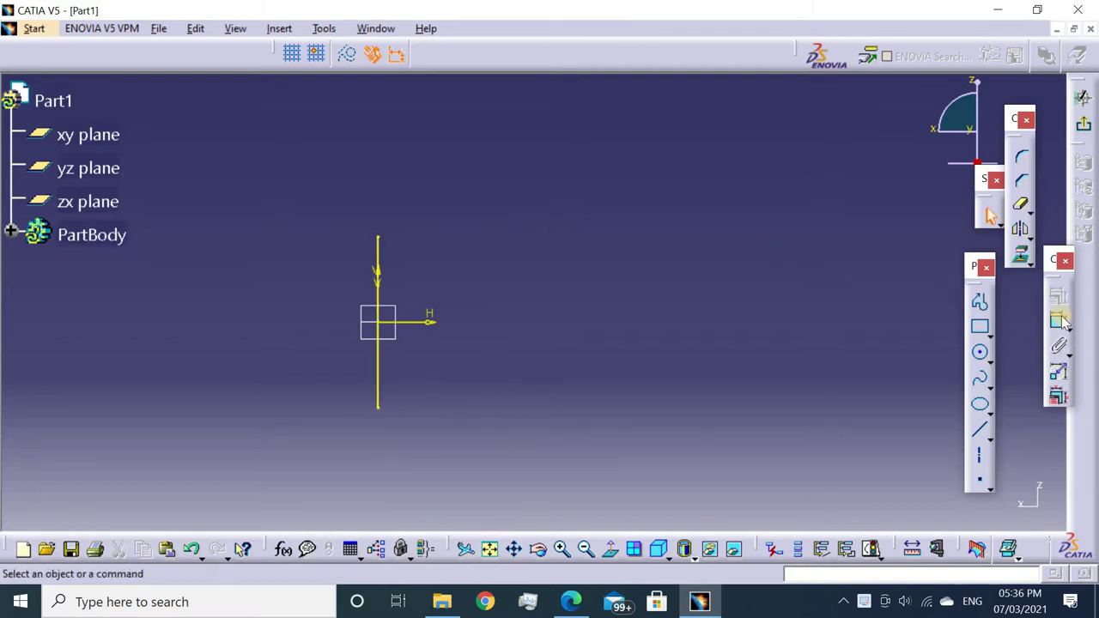
Draw a three-point arc from the line's top end and constrain it to R55.
{"action": "left_click", "coordinate": [989, 358]}
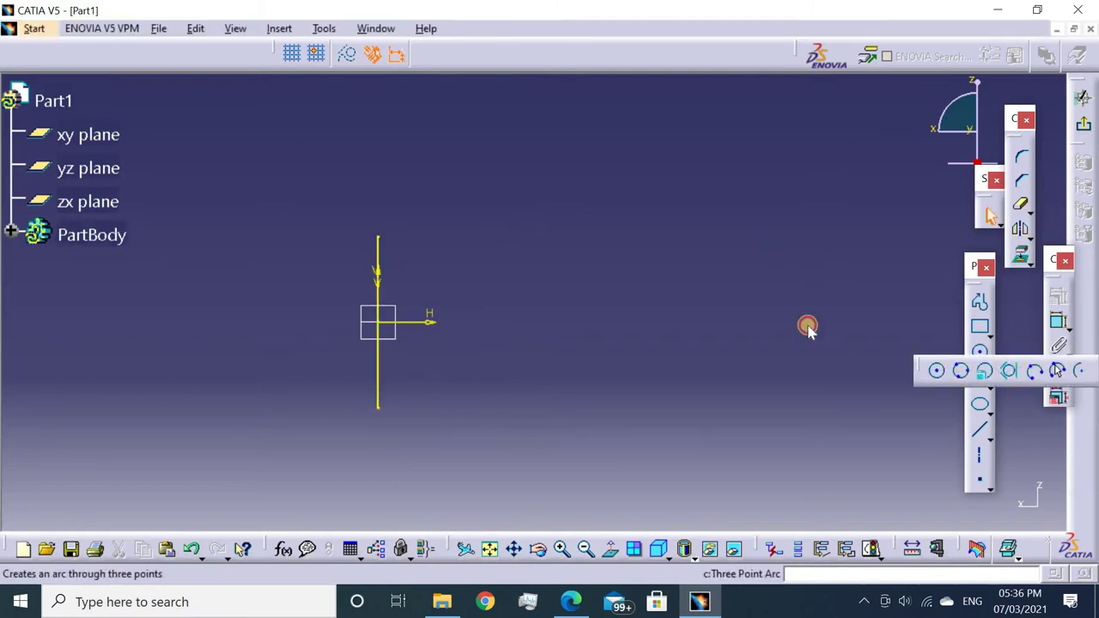
{"action": "left_click", "coordinate": [1033, 370]}
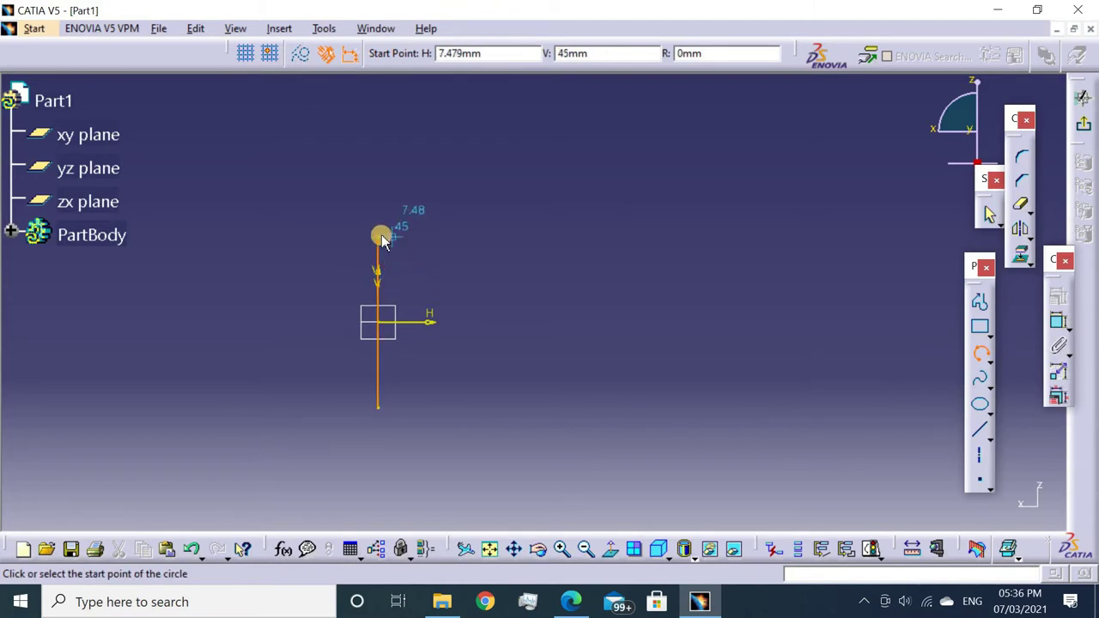
{"action": "left_click", "coordinate": [378, 238]}
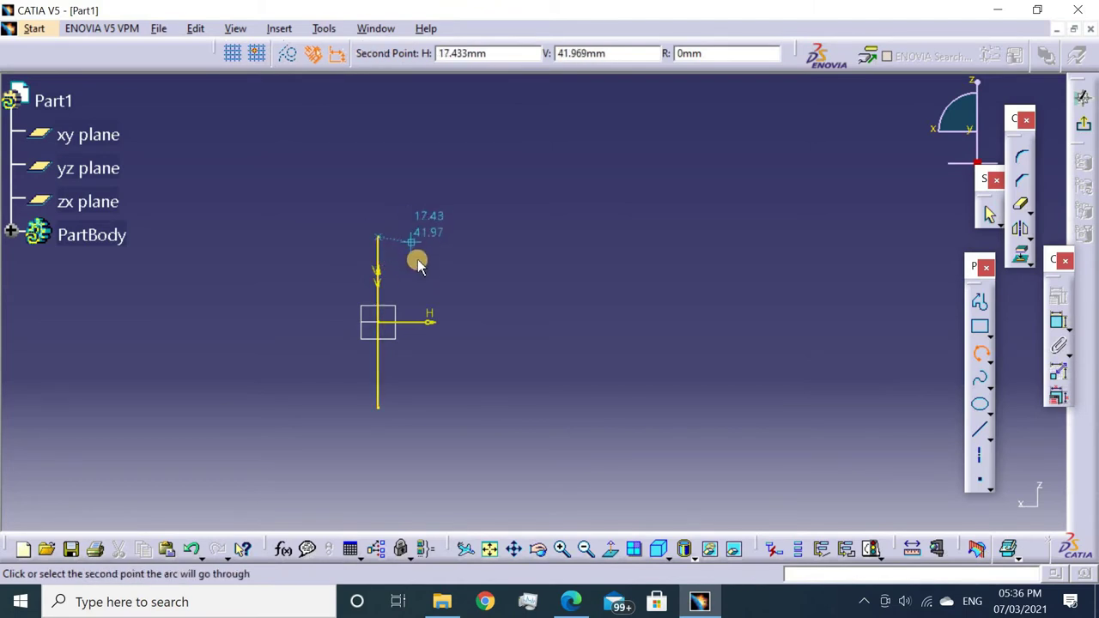
{"action": "left_click", "coordinate": [451, 274]}
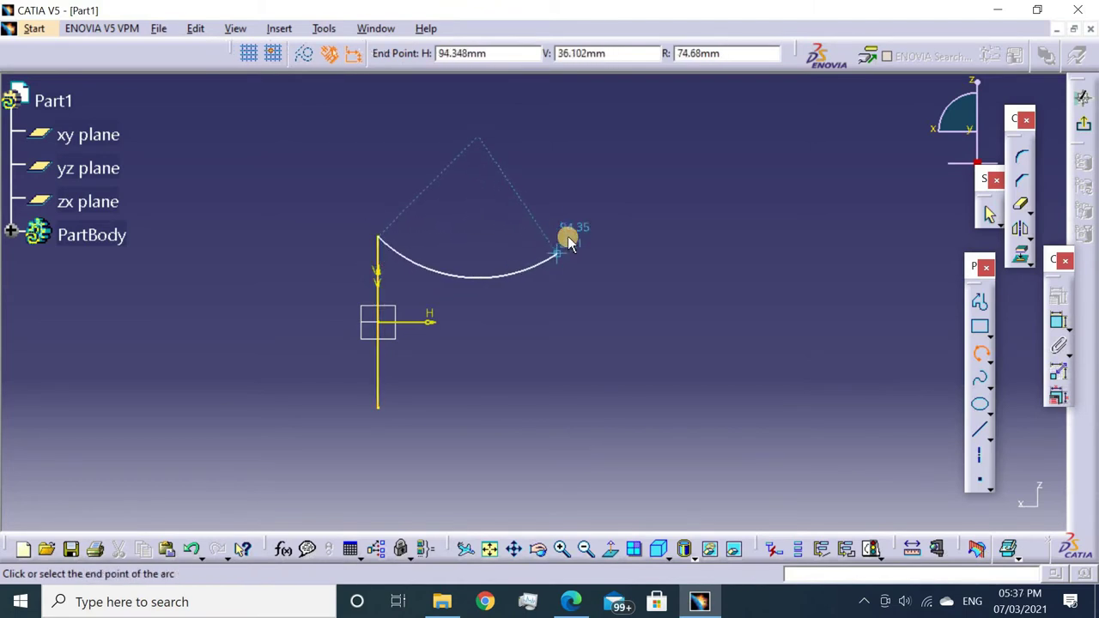
{"action": "left_click", "coordinate": [568, 237]}
{"action": "left_click", "coordinate": [1058, 321]}
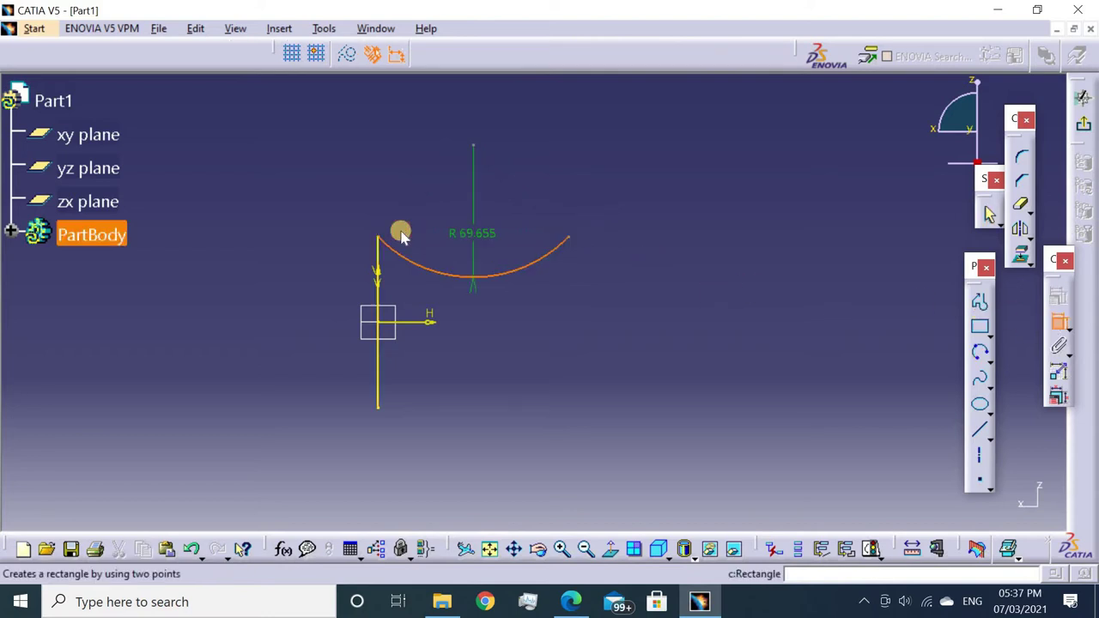
{"action": "left_click", "coordinate": [502, 315]}
{"action": "double_click", "coordinate": [504, 317]}
{"action": "type", "text": "55"}
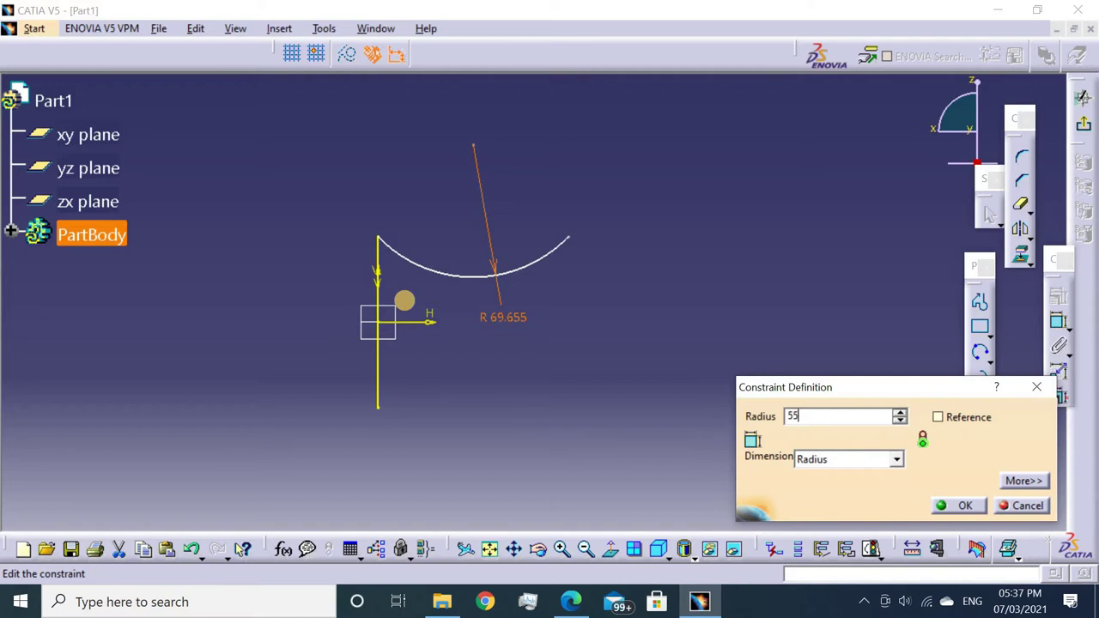
{"action": "key", "text": "Return"}
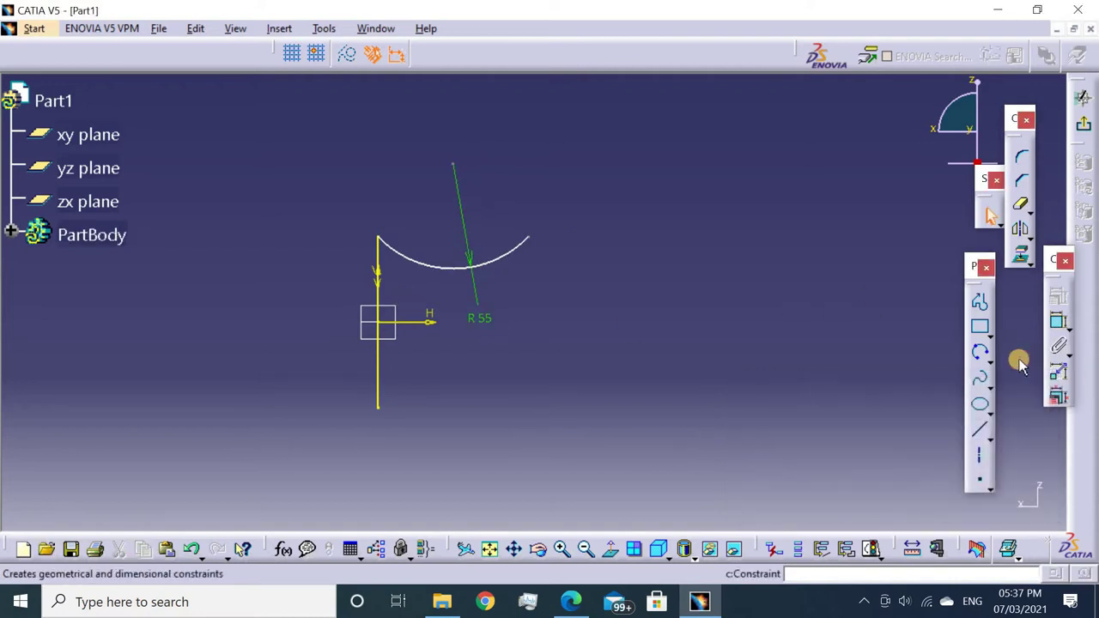
Dimension the arc's two endpoints 50 mm apart horizontally.
{"action": "left_click", "coordinate": [1058, 321]}
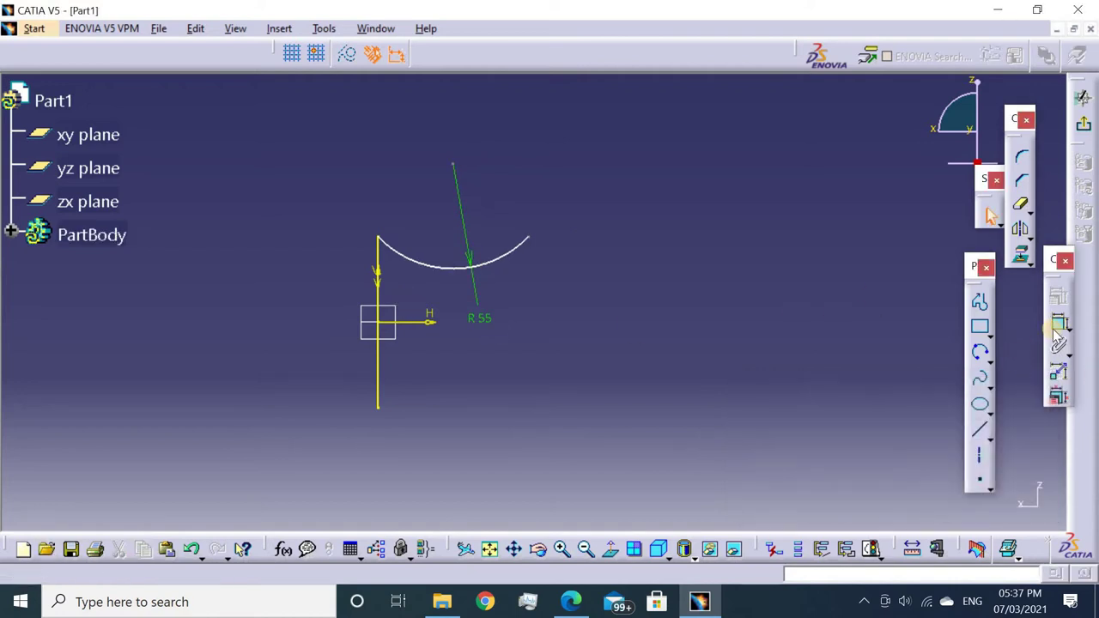
{"action": "left_click", "coordinate": [528, 240]}
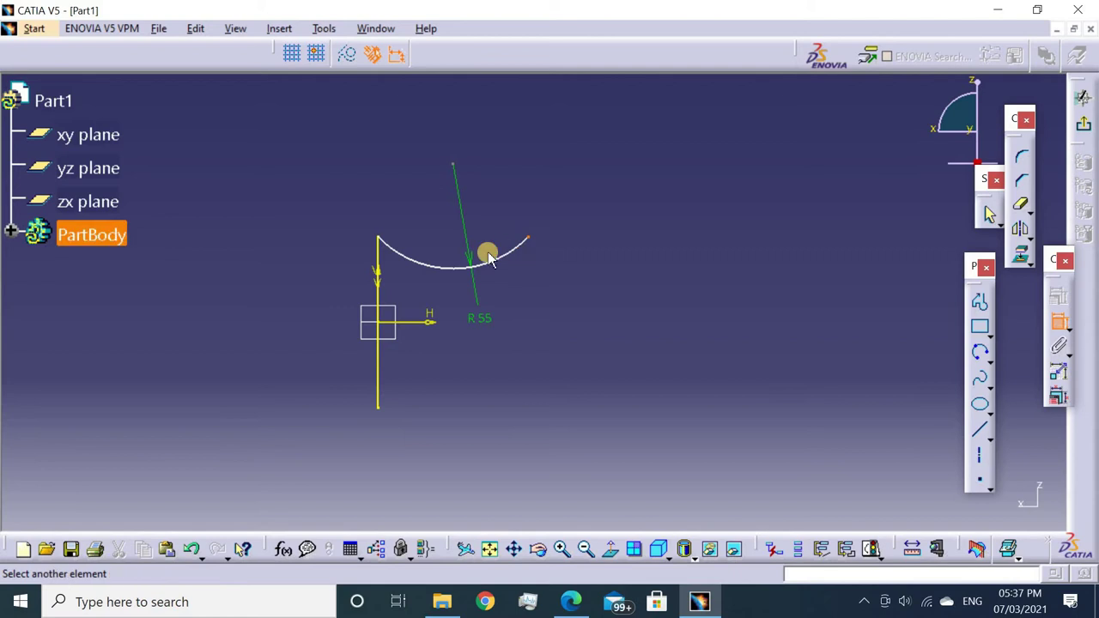
{"action": "left_click", "coordinate": [377, 242]}
{"action": "double_click", "coordinate": [436, 127]}
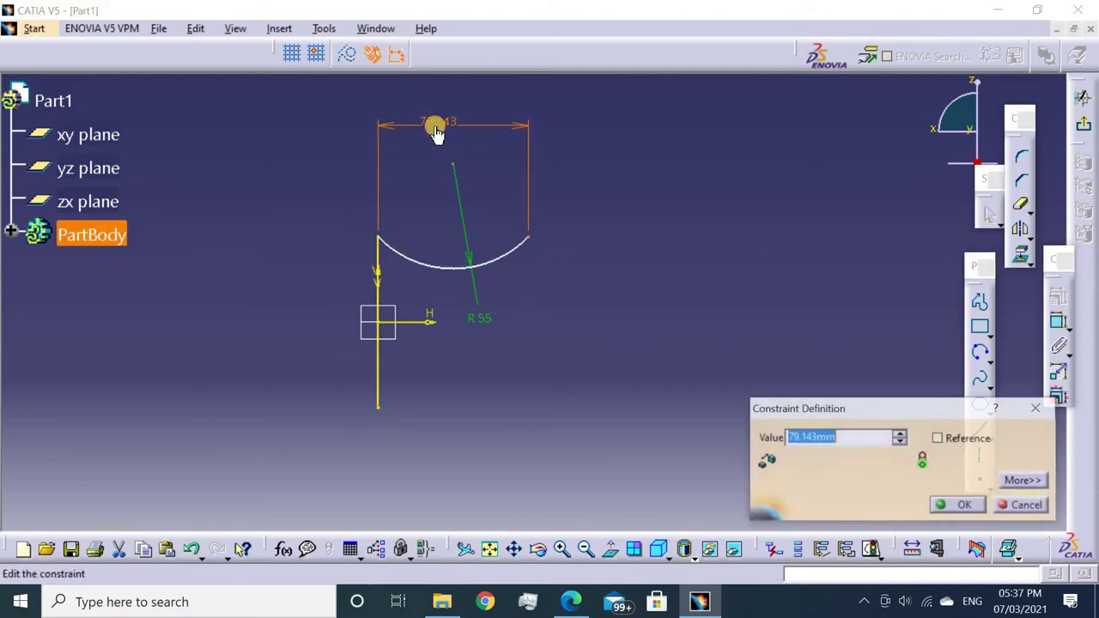
{"action": "key", "text": "Return"}
{"action": "left_click", "coordinate": [355, 182]}
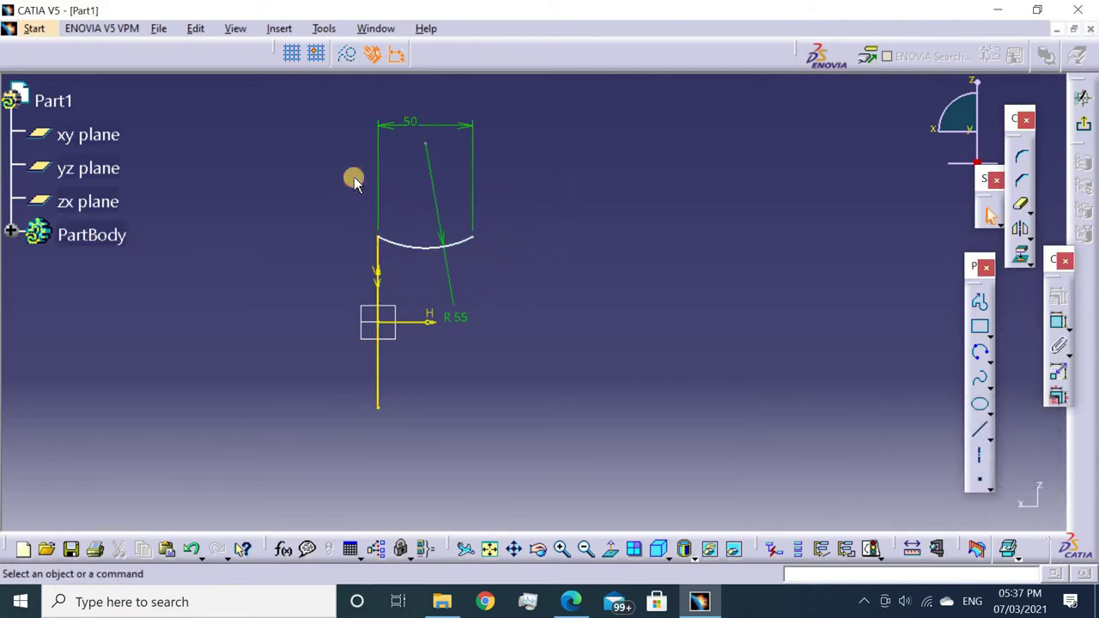
Draw a long sweeping three-point arc from the first arc's end.
{"action": "left_click", "coordinate": [979, 352]}
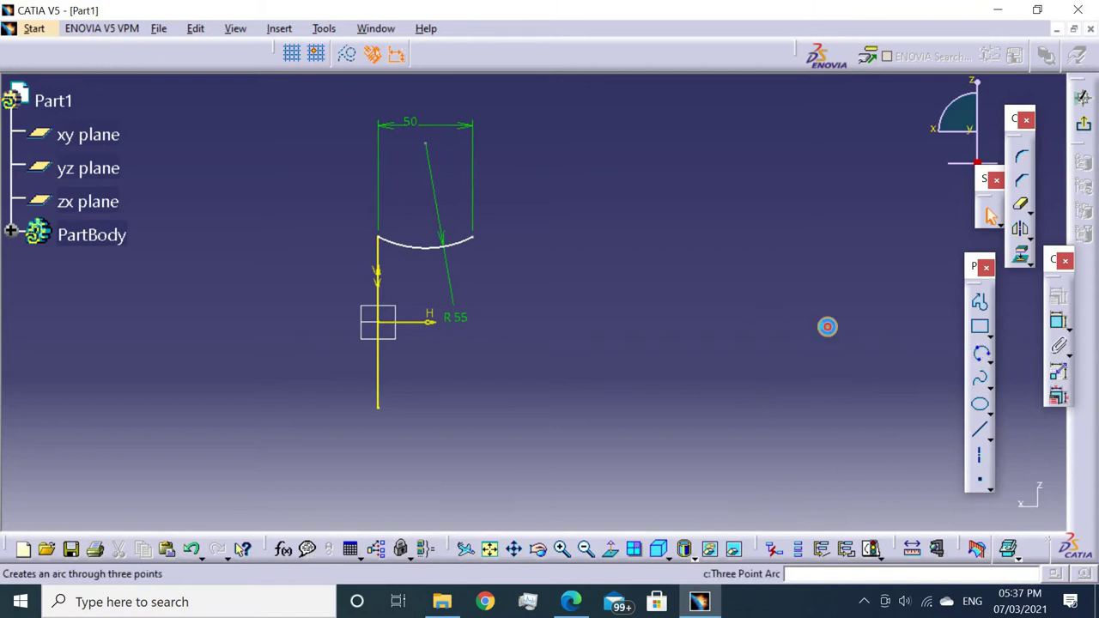
{"action": "left_click", "coordinate": [473, 234]}
{"action": "left_click", "coordinate": [709, 158]}
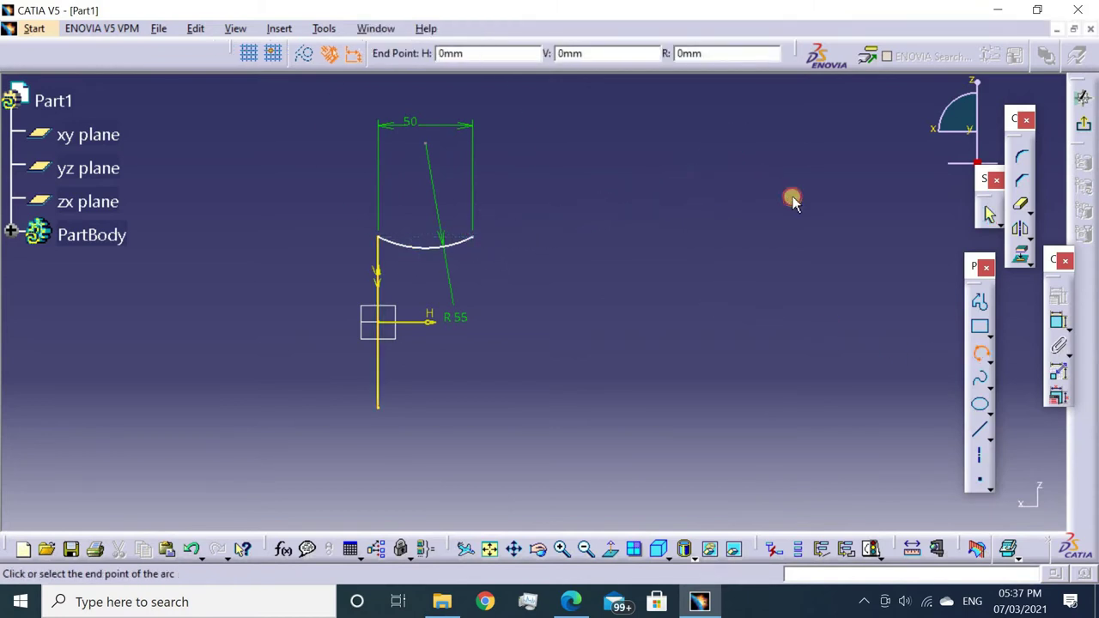
{"action": "left_click", "coordinate": [899, 238]}
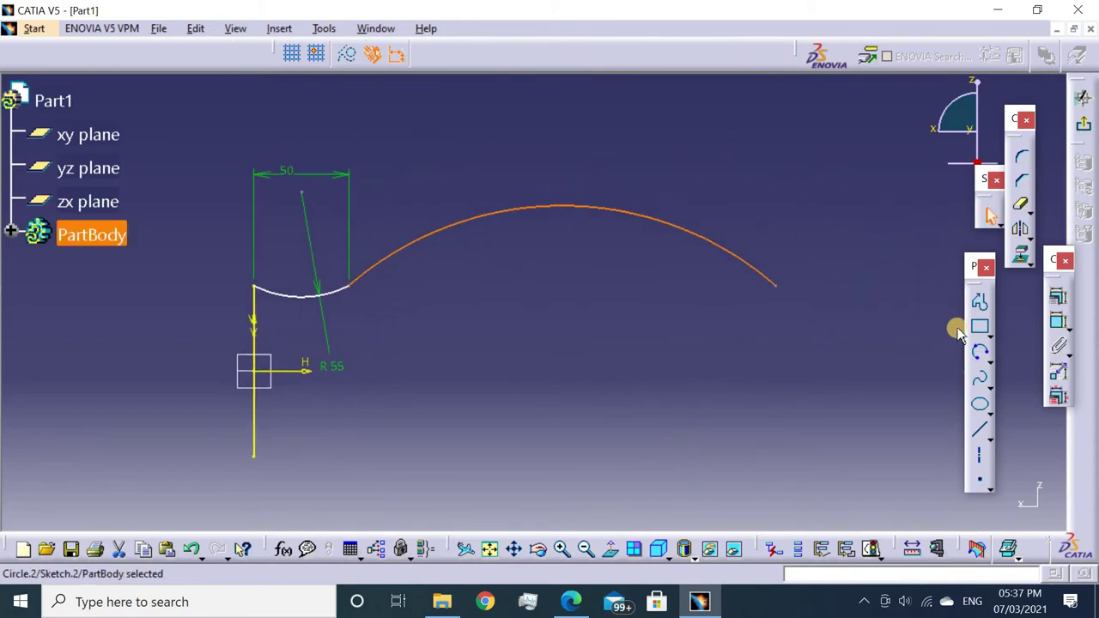
Add a small three-point arc at the end of the long arc.
{"action": "left_click", "coordinate": [980, 352]}
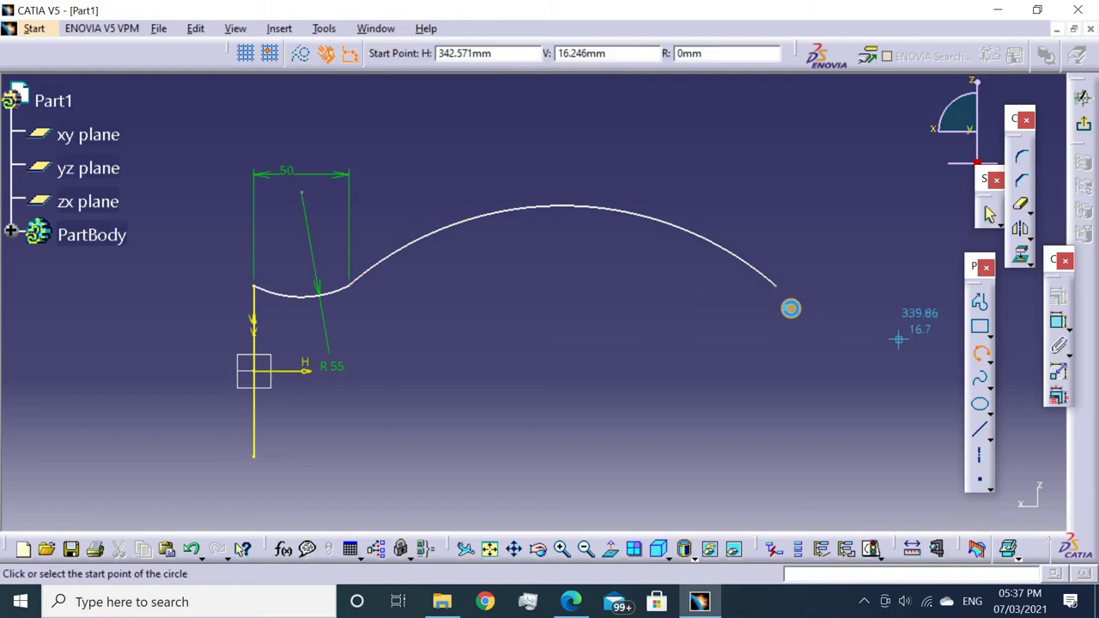
{"action": "left_click", "coordinate": [775, 285]}
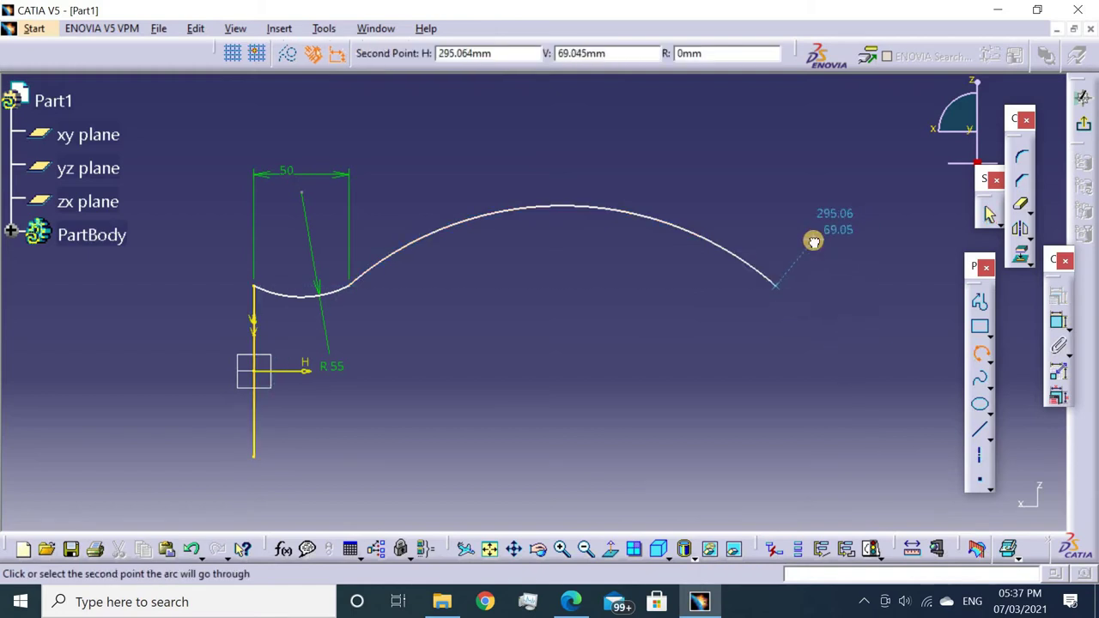
{"action": "left_click", "coordinate": [813, 241]}
{"action": "left_click", "coordinate": [876, 285]}
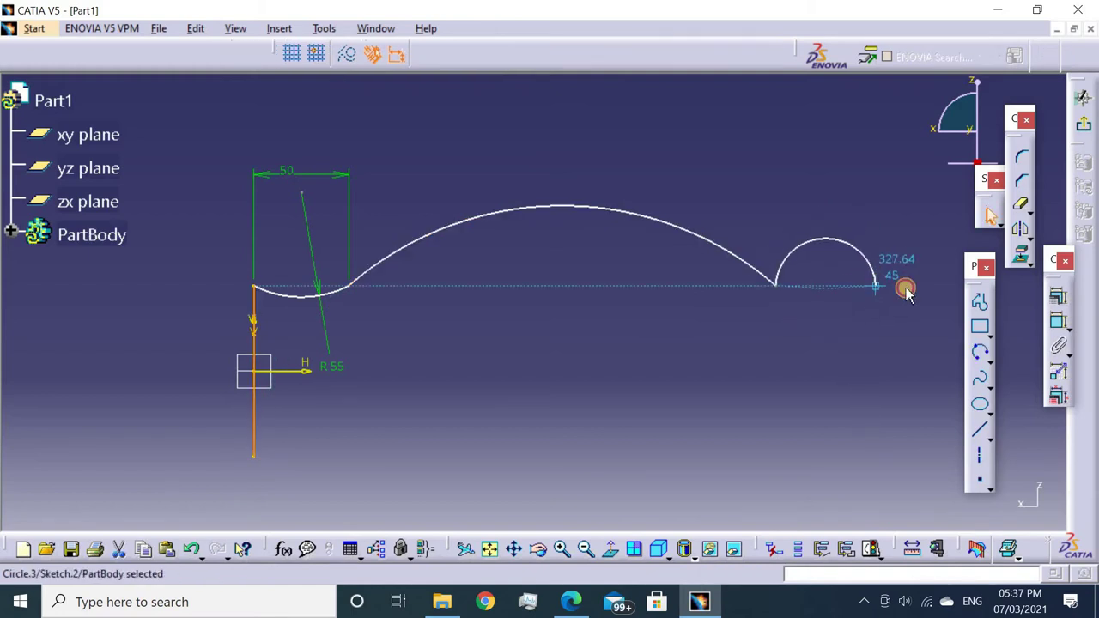
Constrain the small arc's radius to 7.5 mm.
{"action": "left_click", "coordinate": [910, 292]}
{"action": "left_click", "coordinate": [1058, 322]}
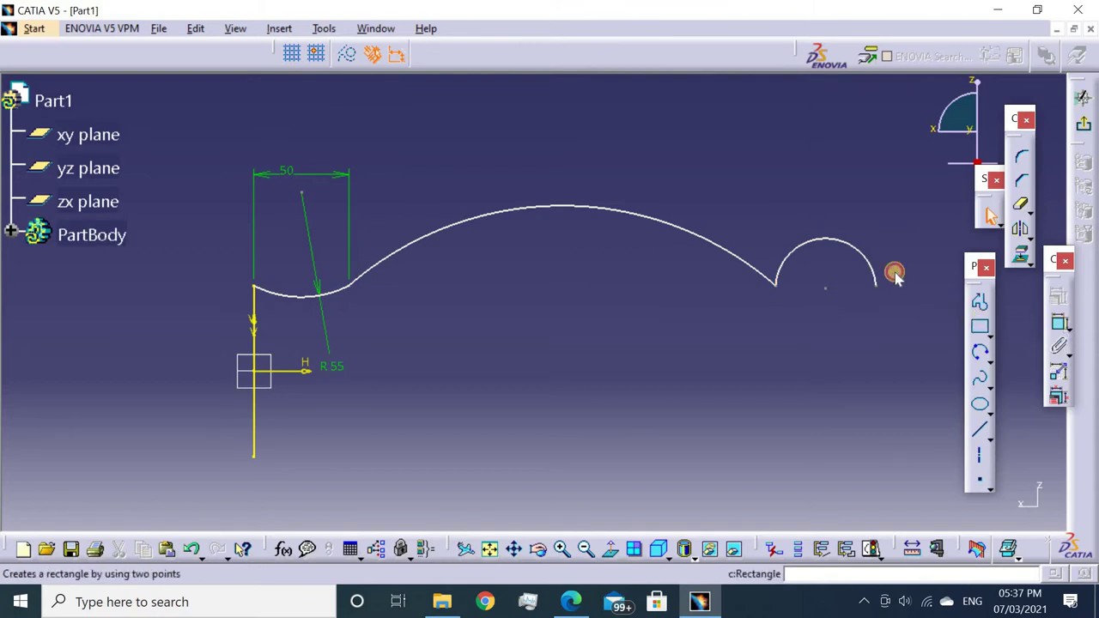
{"action": "left_click", "coordinate": [857, 250]}
{"action": "left_click", "coordinate": [870, 206]}
{"action": "double_click", "coordinate": [868, 209]}
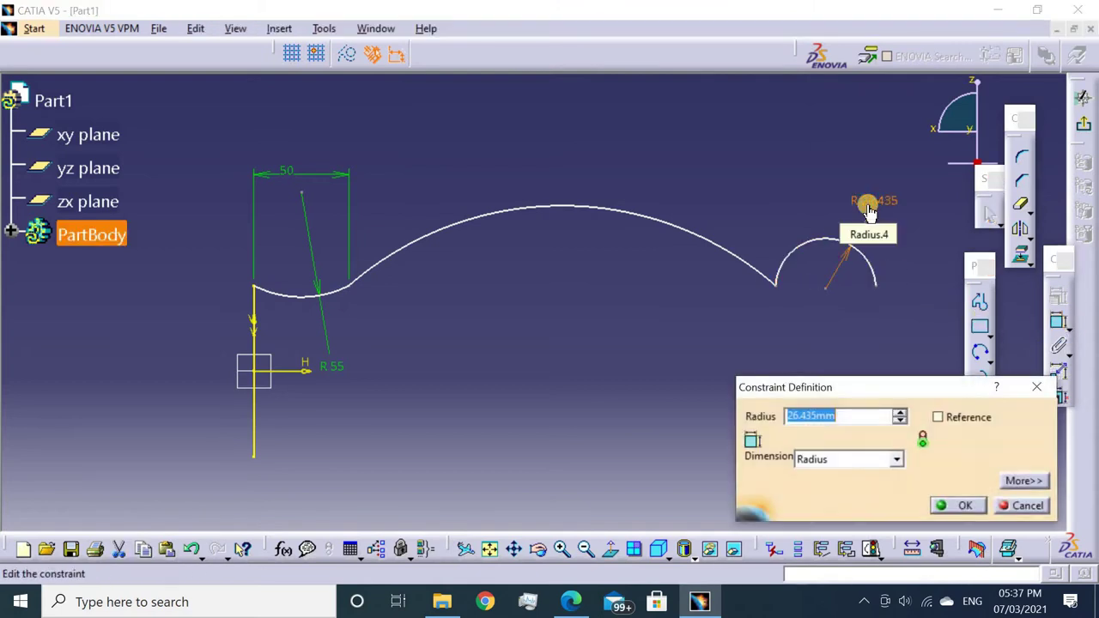
{"action": "type", "text": "7.5"}
{"action": "key", "text": "Return"}
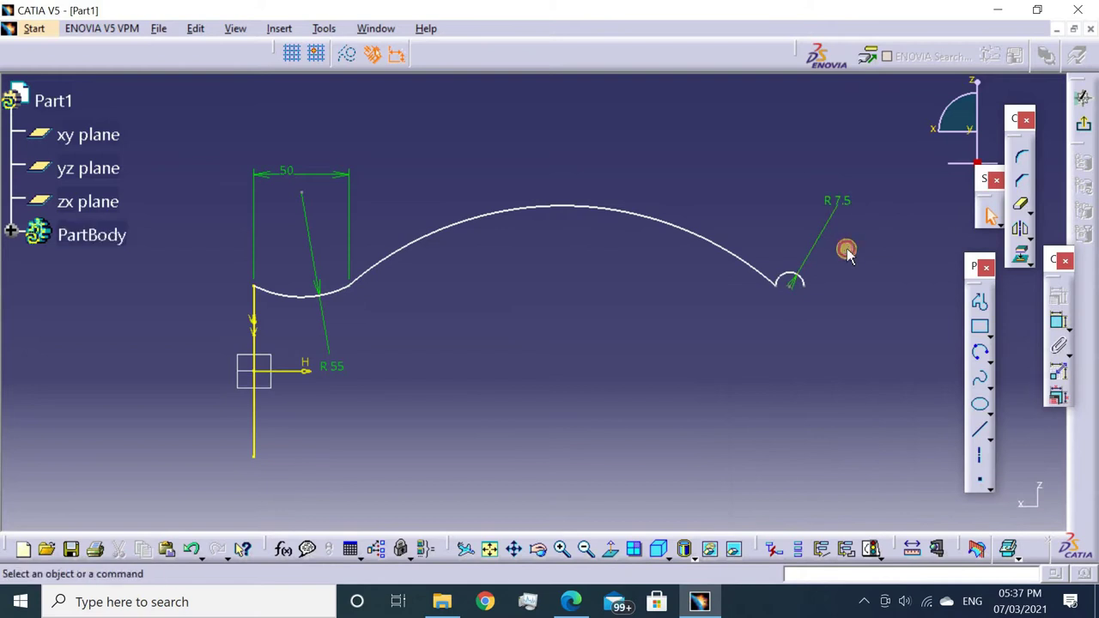
{"action": "mouse_move", "coordinate": [881, 177]}
{"action": "middle_mouse_down"}
{"action": "mouse_move", "coordinate": [787, 259]}
{"action": "mouse_move", "coordinate": [589, 284]}
{"action": "middle_mouse_up"}
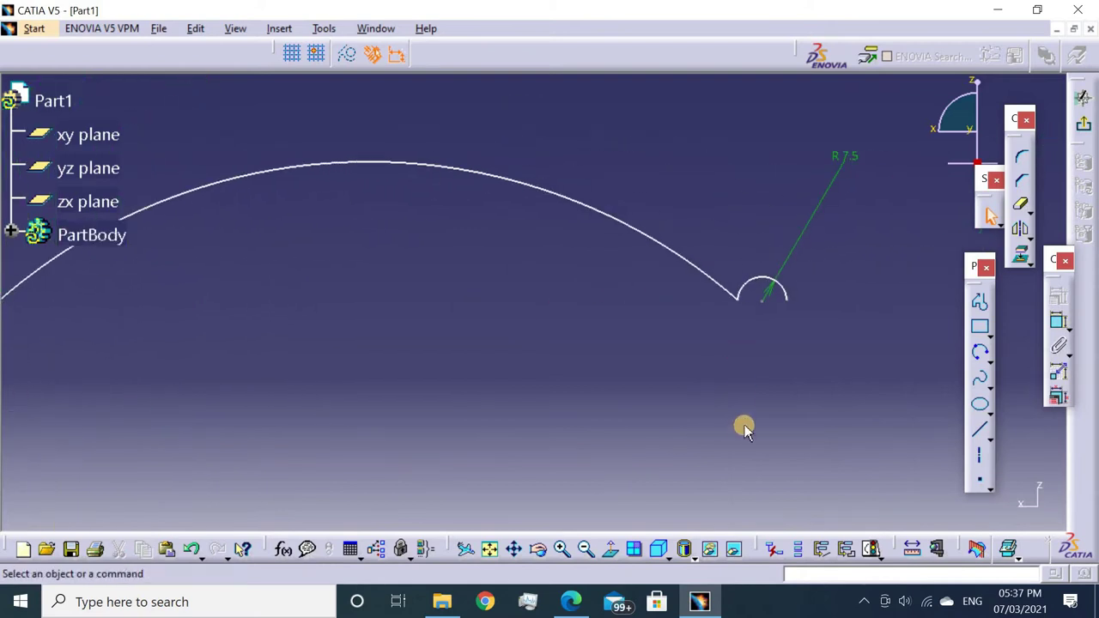
{"action": "middle_click_drag", "start_coordinate": [744, 424], "coordinate": [646, 371]}
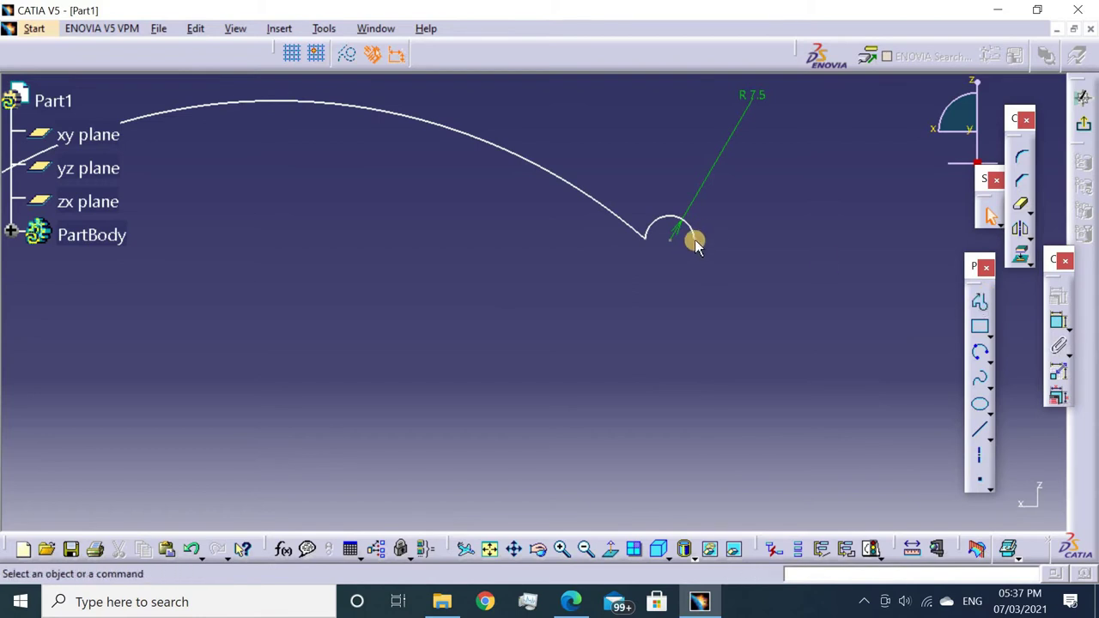
Draw a vertical line down from the small arc's end.
{"action": "left_click", "coordinate": [977, 301]}
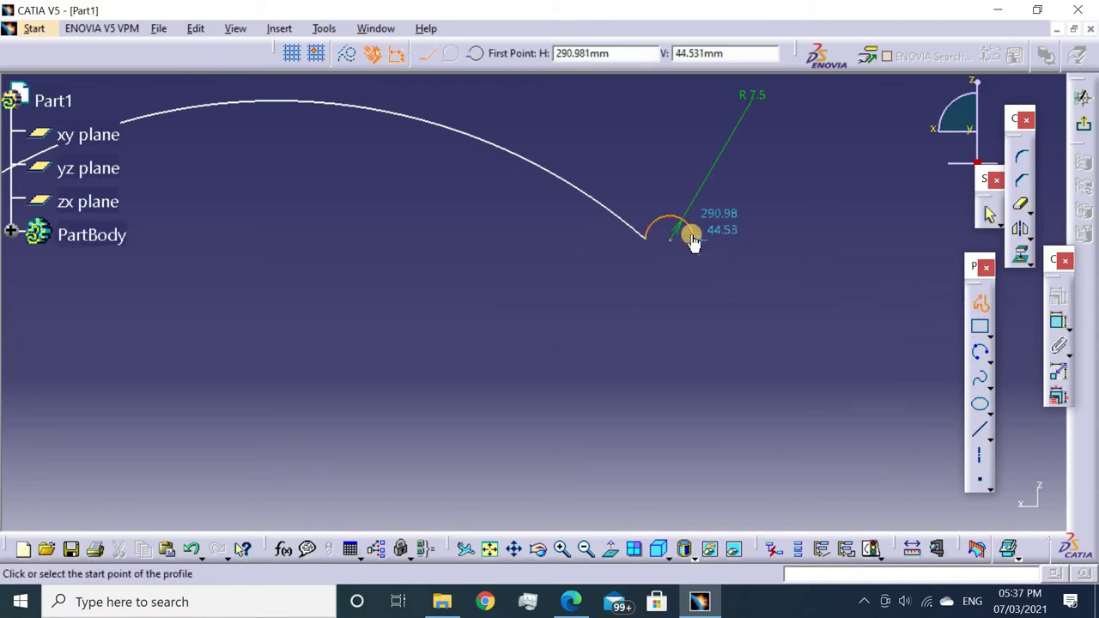
{"action": "left_click", "coordinate": [694, 242]}
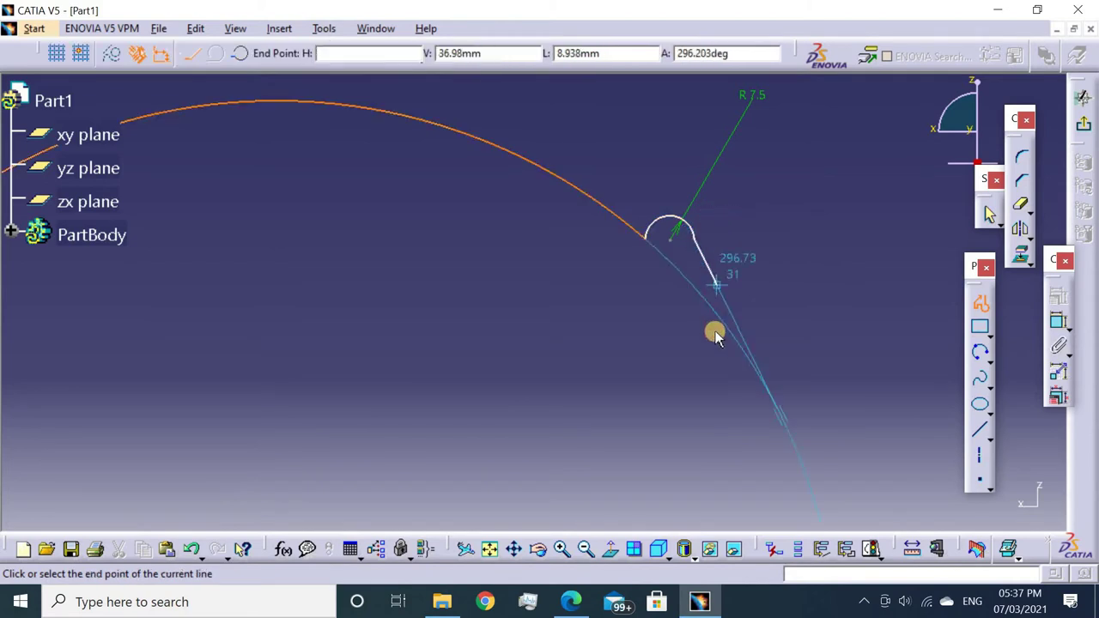
{"action": "left_click", "coordinate": [694, 384]}
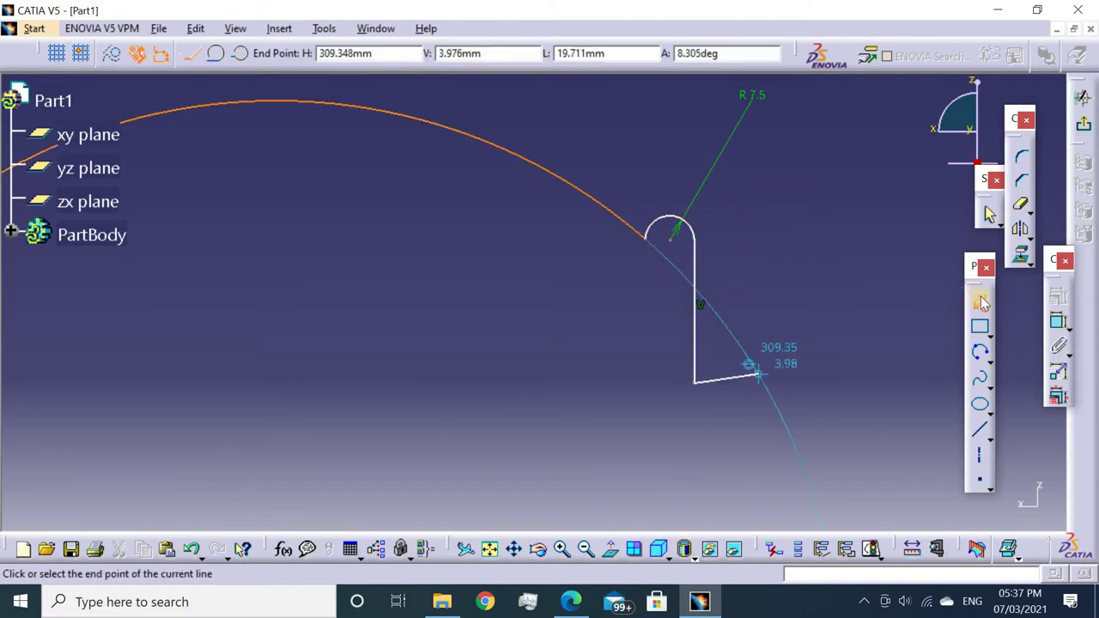
{"action": "left_click", "coordinate": [1059, 321]}
Constrain the vertical line to 10 mm and begin a three-point arc at its bottom end.
{"action": "left_click", "coordinate": [695, 343]}
{"action": "left_click", "coordinate": [759, 332]}
{"action": "double_click", "coordinate": [760, 329]}
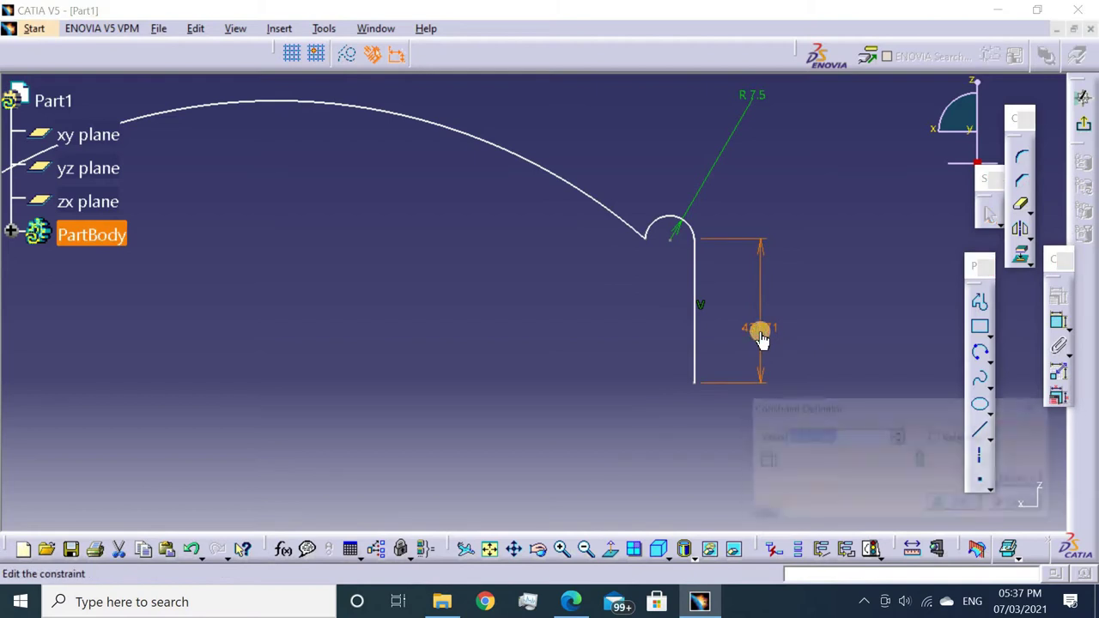
{"action": "type", "text": "10"}
{"action": "key", "text": "Return"}
{"action": "left_click", "coordinate": [895, 341]}
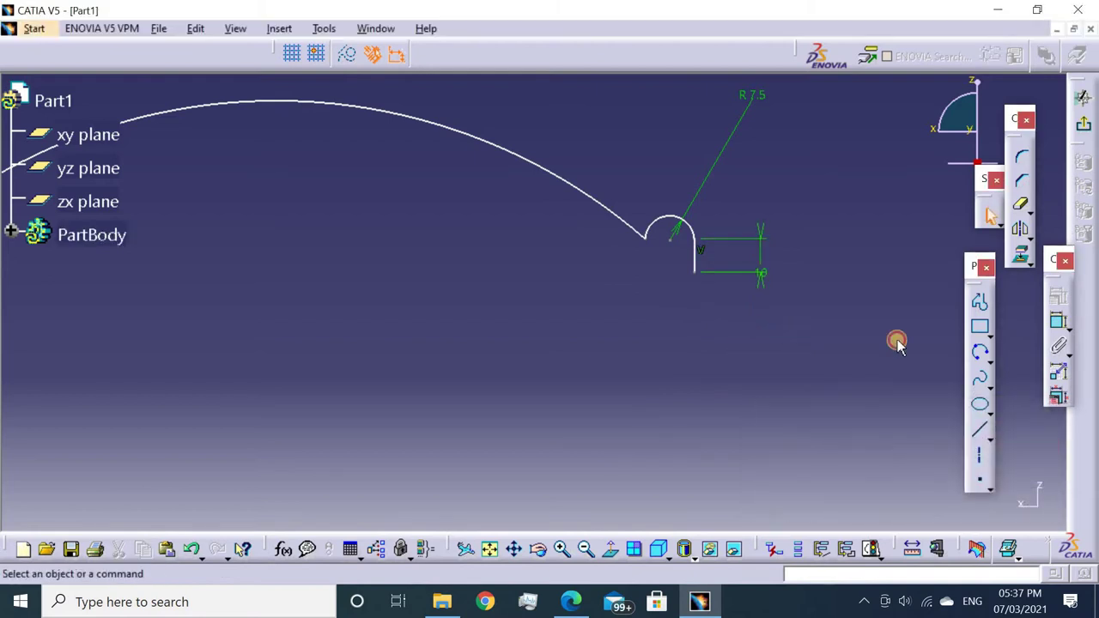
{"action": "left_click", "coordinate": [981, 352]}
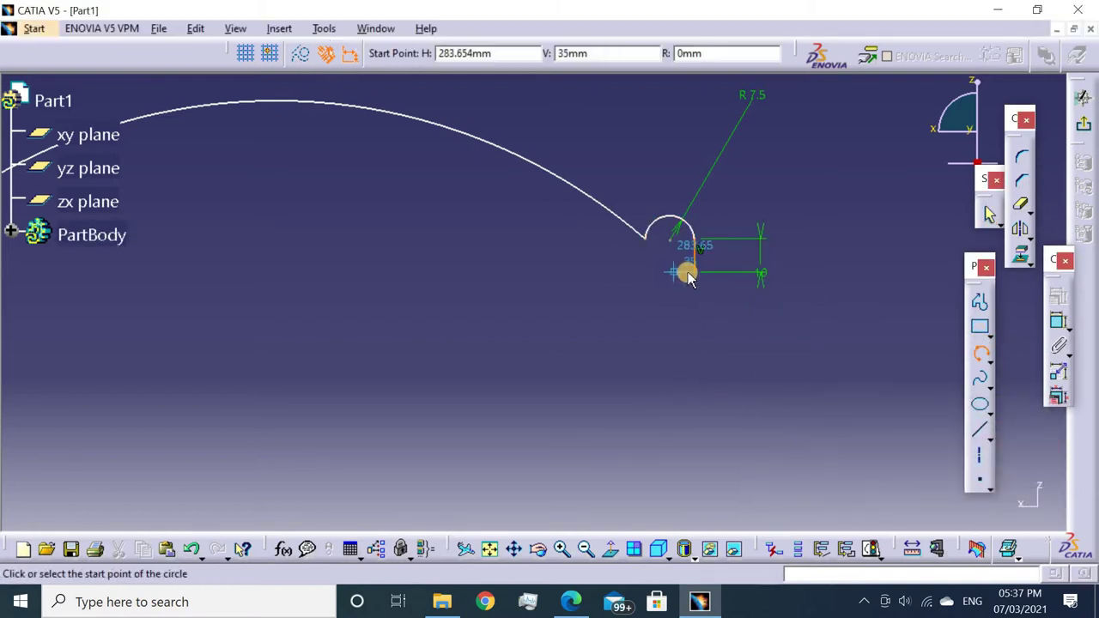
{"action": "left_click", "coordinate": [664, 355]}
Complete the large body arc hanging from the 10 mm line.
{"action": "middle_click_drag", "start_coordinate": [662, 369], "coordinate": [622, 362]}
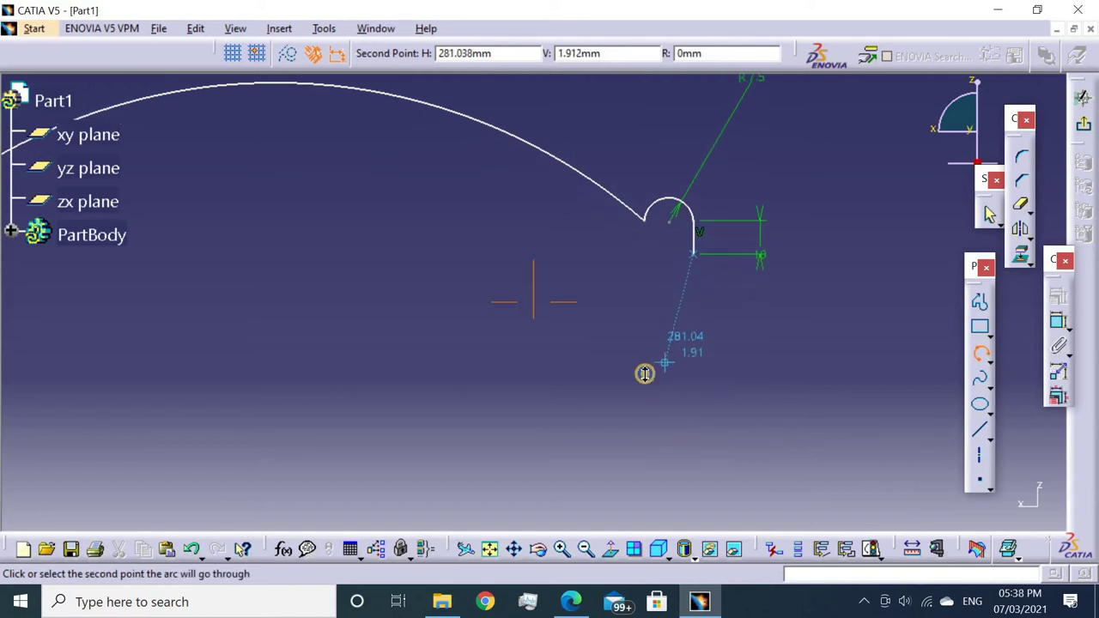
{"action": "left_click", "coordinate": [609, 549]}
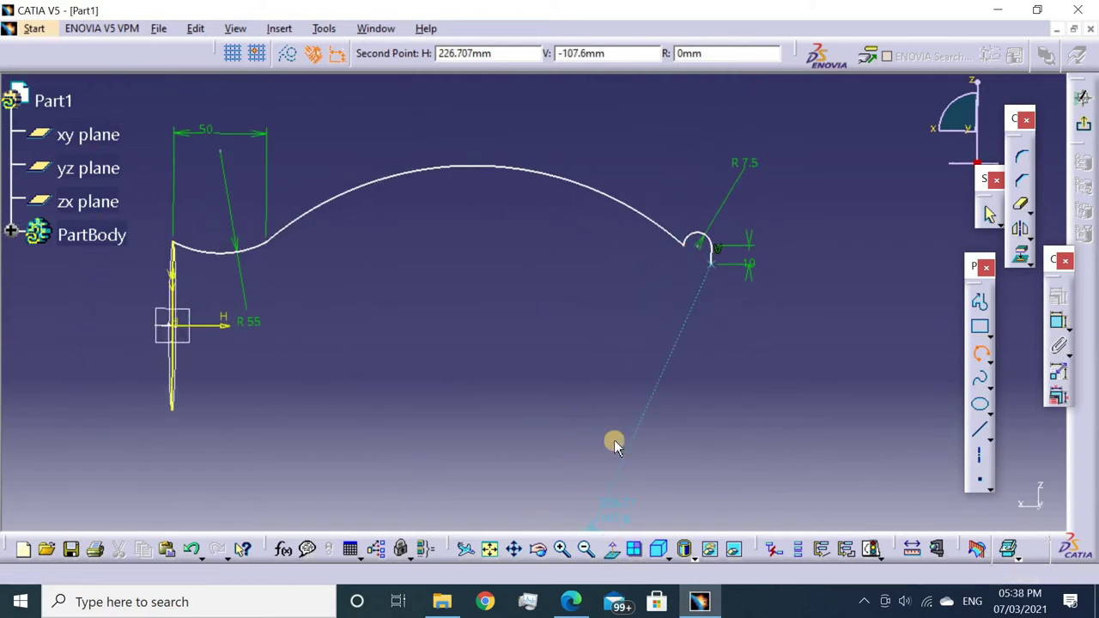
{"action": "left_click", "coordinate": [626, 331]}
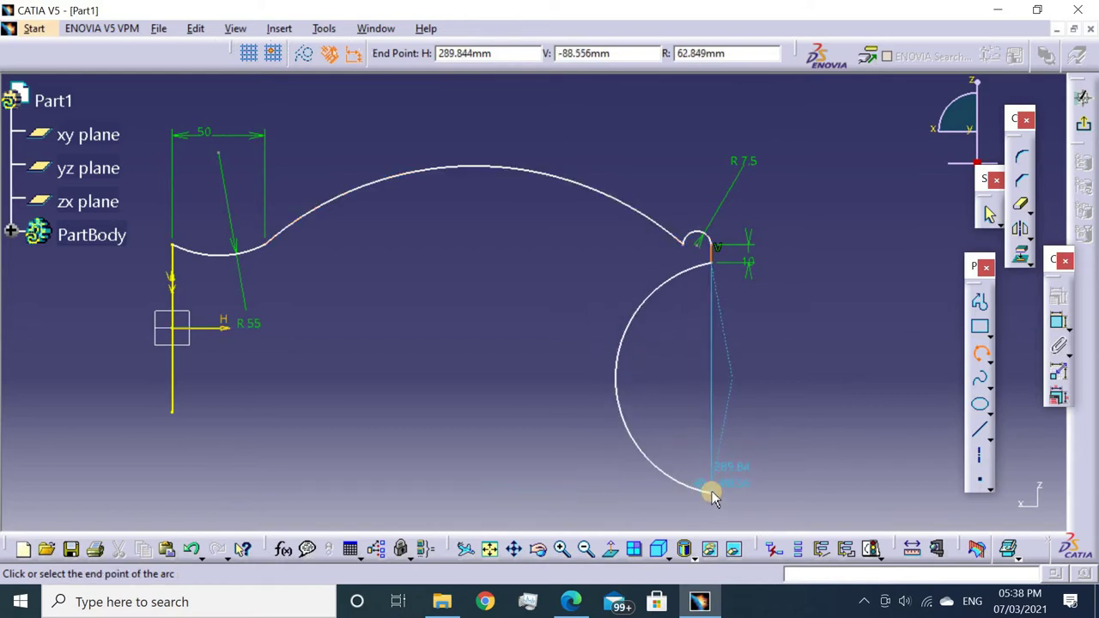
{"action": "left_click", "coordinate": [712, 496]}
Draw a horizontal line across the sketch and make it construction geometry.
{"action": "middle_click_drag", "start_coordinate": [898, 358], "coordinate": [982, 335]}
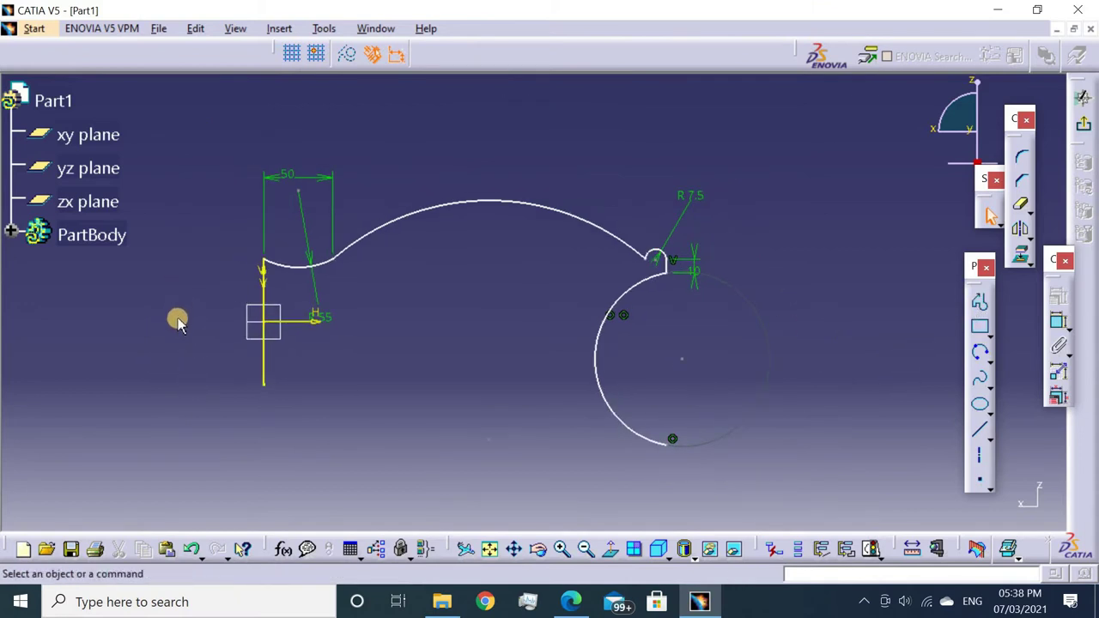
{"action": "left_click", "coordinate": [979, 302]}
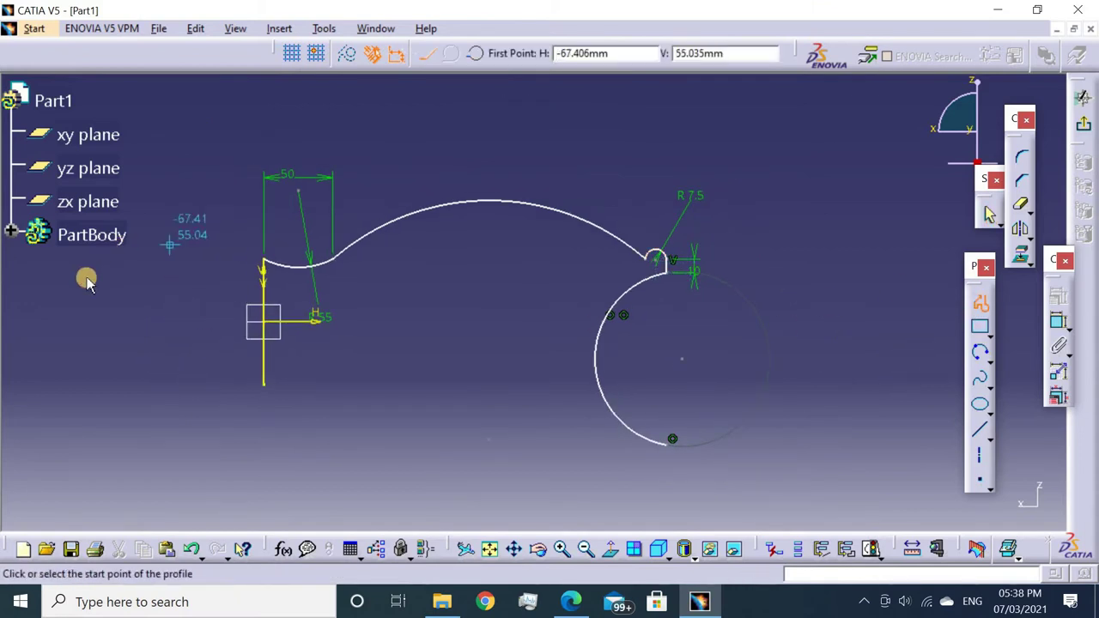
{"action": "left_click", "coordinate": [101, 319]}
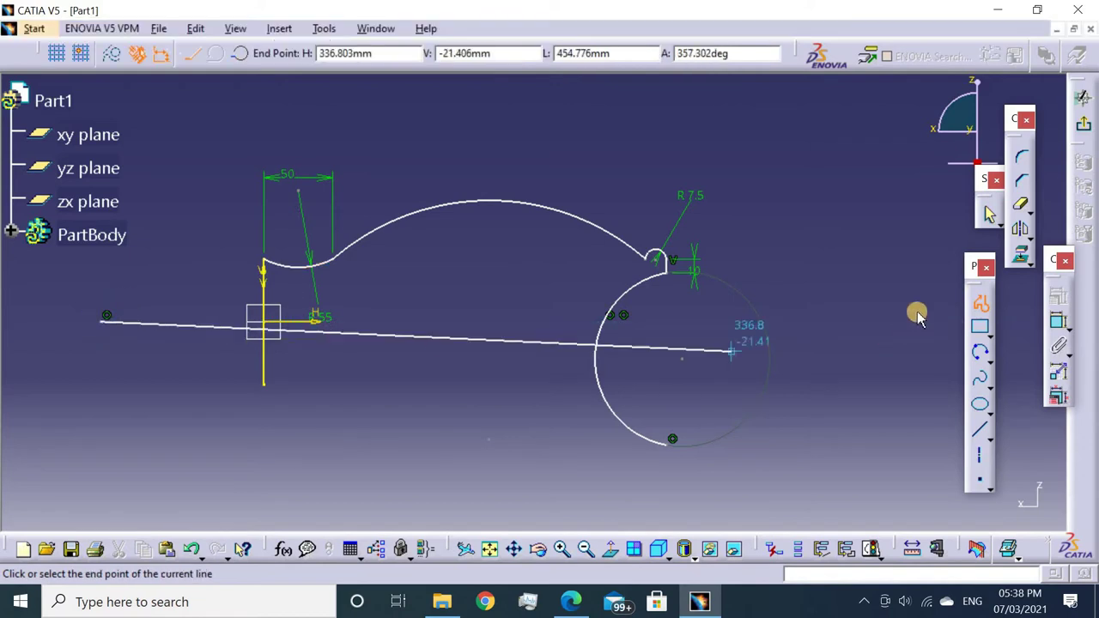
{"action": "left_click", "coordinate": [927, 320]}
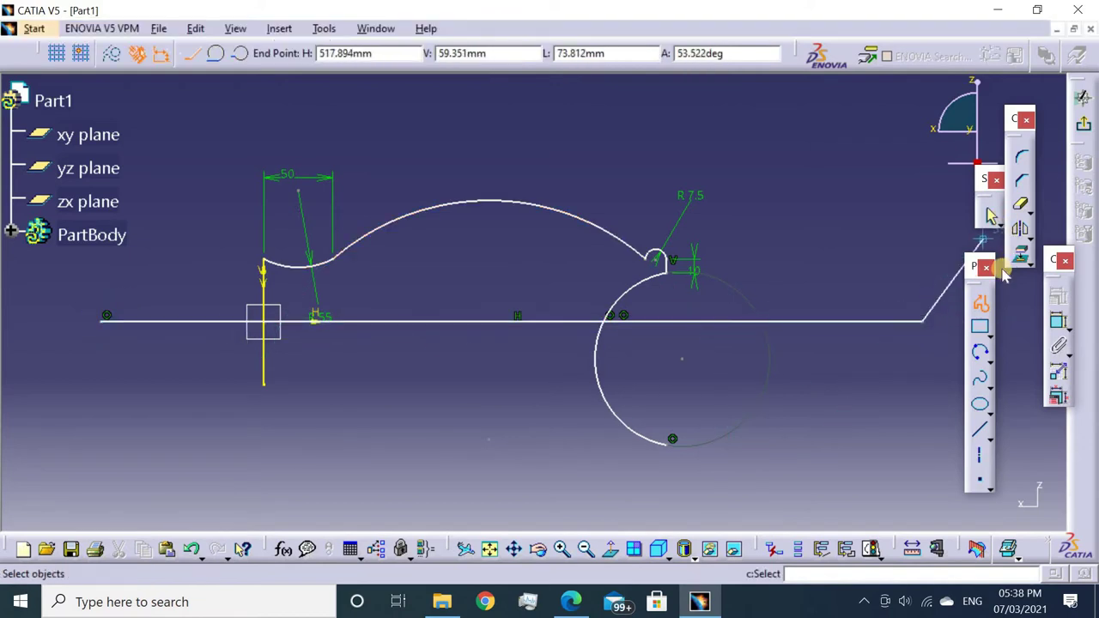
{"action": "left_click", "coordinate": [979, 302]}
{"action": "left_click", "coordinate": [347, 54]}
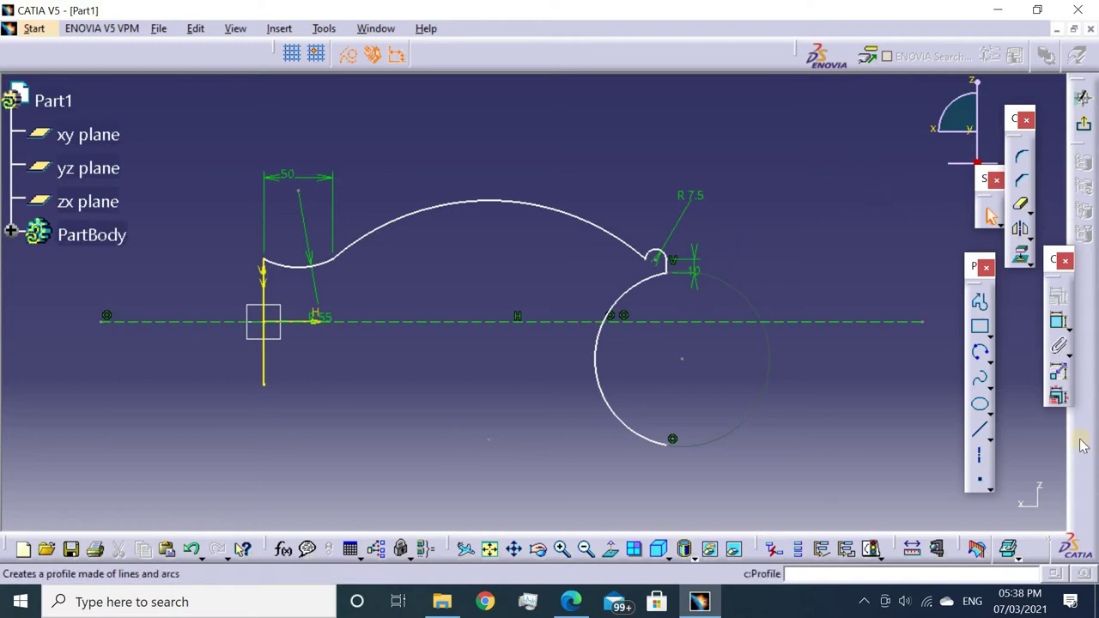
Dimension the large arc 250 mm from the vertical axis.
{"action": "left_click", "coordinate": [1057, 320]}
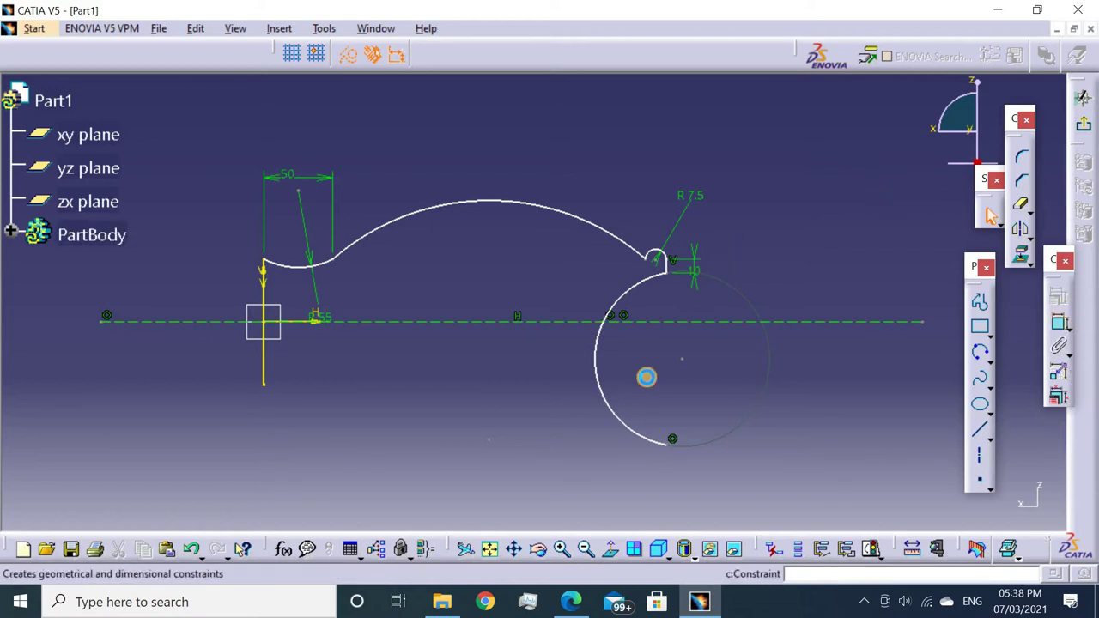
{"action": "left_click", "coordinate": [597, 356]}
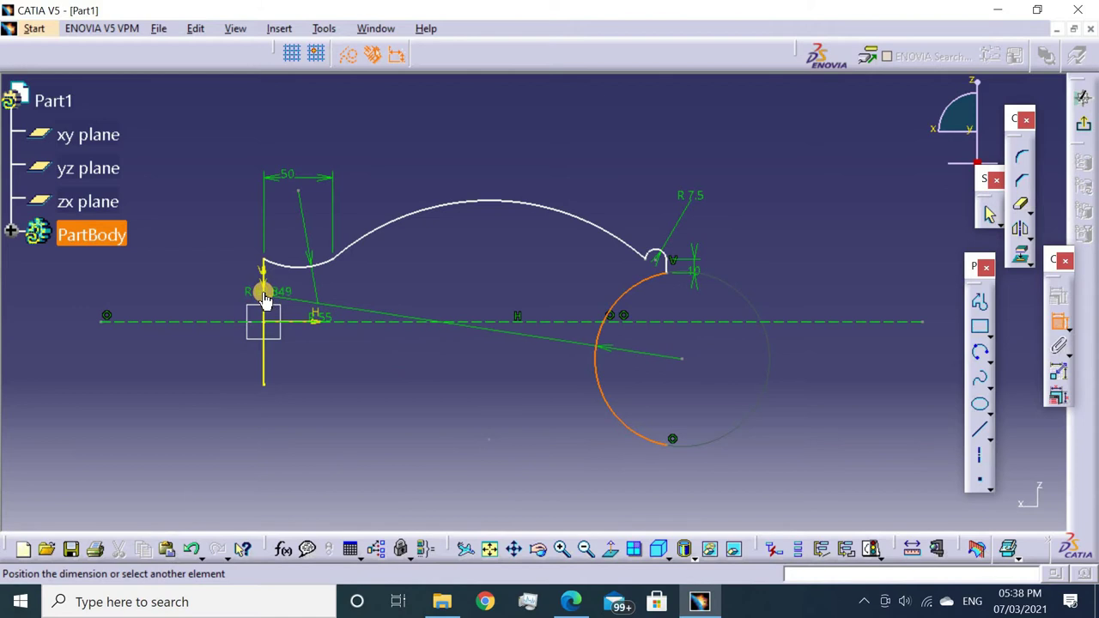
{"action": "left_click", "coordinate": [265, 358]}
{"action": "middle_click_drag", "start_coordinate": [538, 481], "coordinate": [485, 446]}
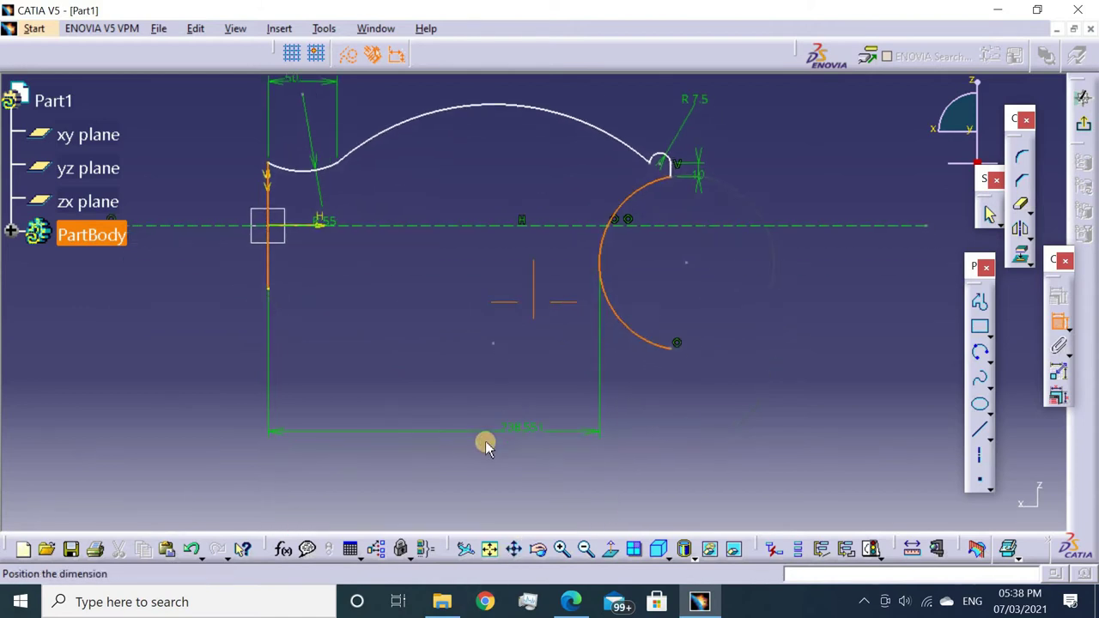
{"action": "left_click", "coordinate": [461, 438]}
{"action": "double_click", "coordinate": [460, 434]}
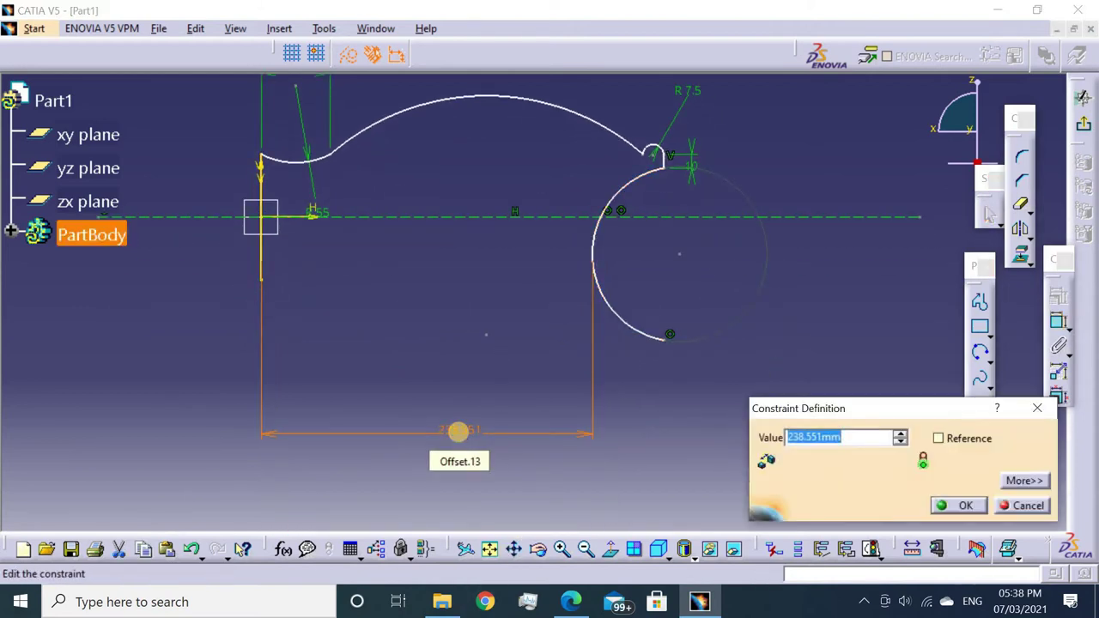
{"action": "type", "text": "0"}
{"action": "key", "text": "Return"}
{"action": "left_click", "coordinate": [753, 335]}
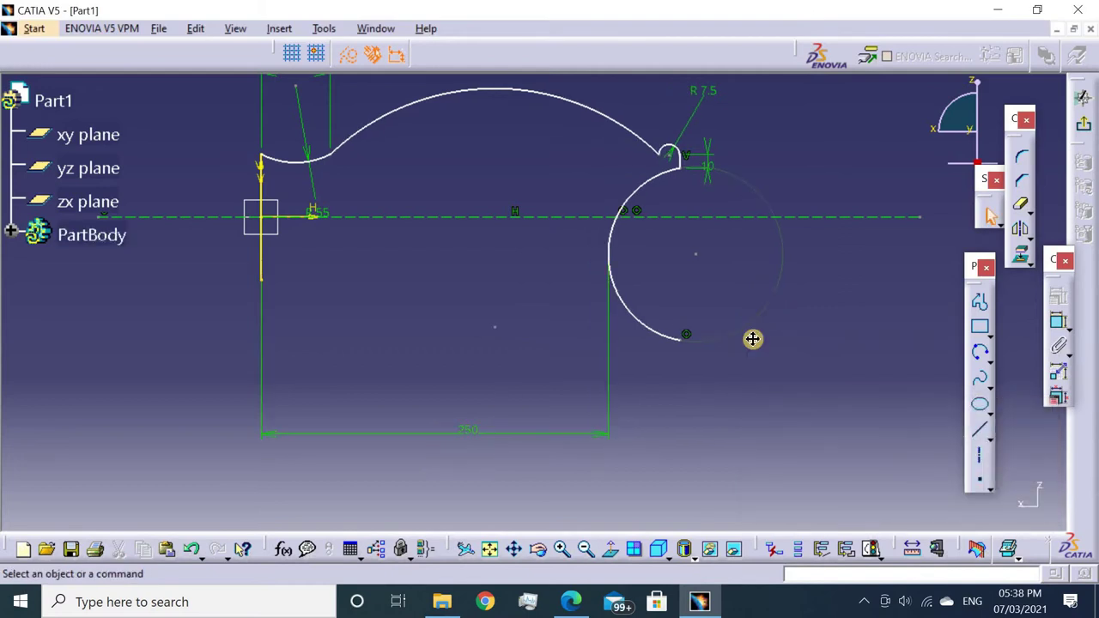
{"action": "middle_click_drag", "start_coordinate": [951, 284], "coordinate": [920, 375]}
Set the long top arc's radius to 195 mm.
{"action": "left_click", "coordinate": [1058, 322]}
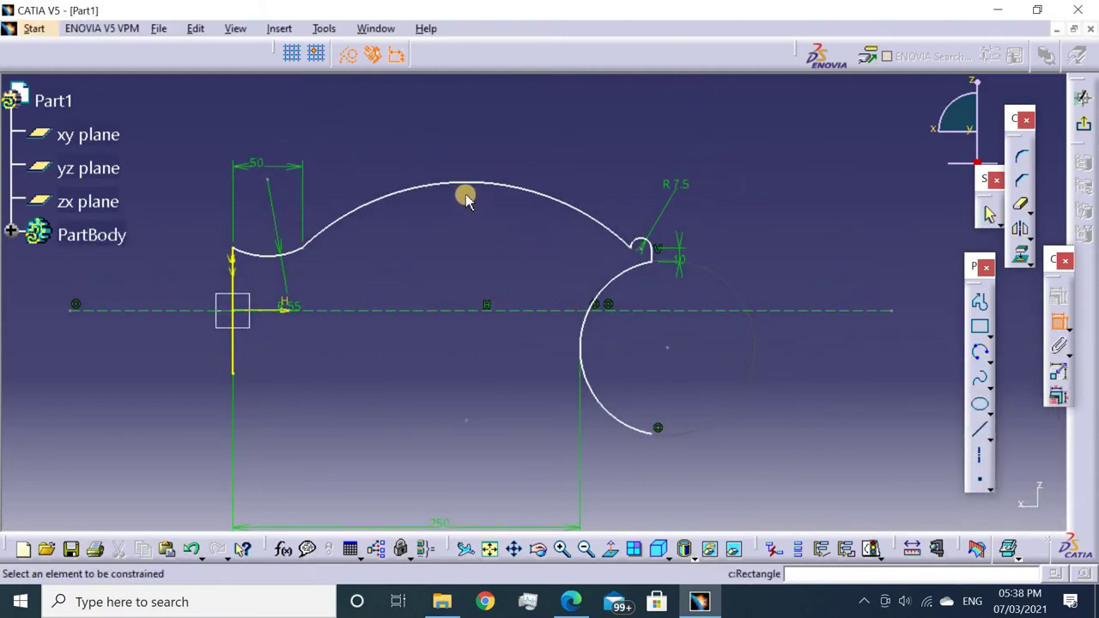
{"action": "left_click", "coordinate": [464, 189]}
{"action": "left_click", "coordinate": [449, 138]}
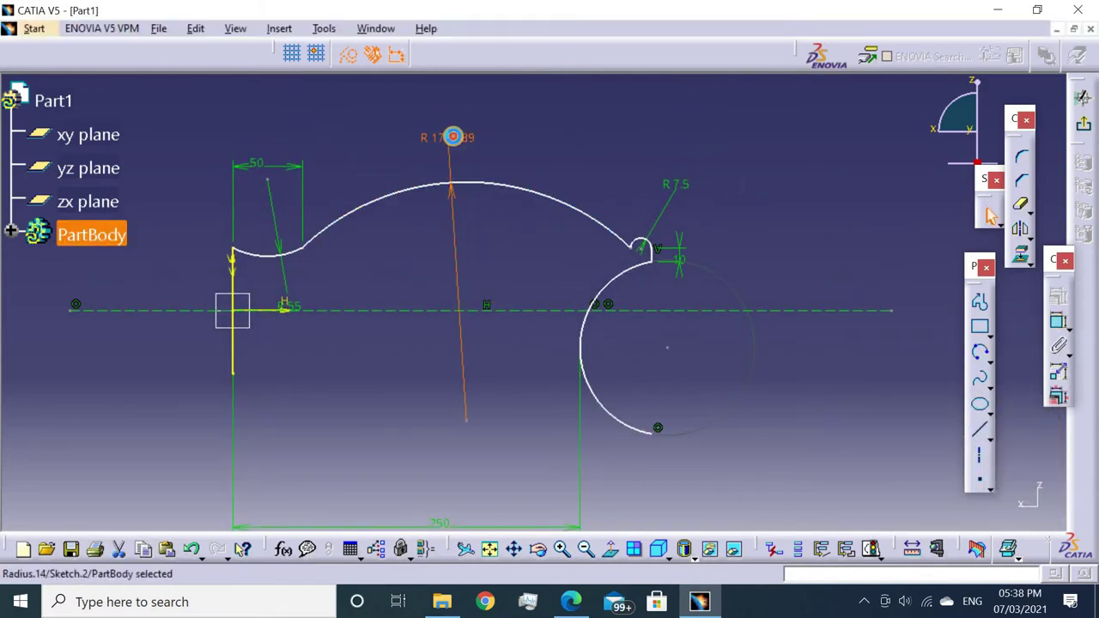
{"action": "double_click", "coordinate": [459, 140]}
{"action": "type", "text": "19"}
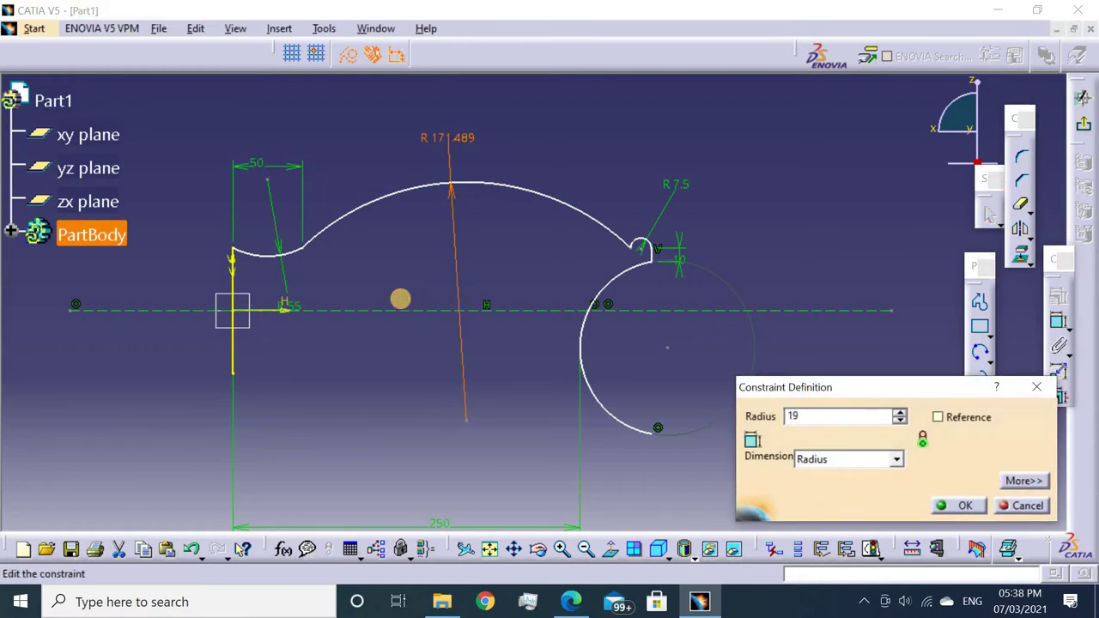
{"action": "type", "text": "5mm"}
{"action": "key", "text": "Return"}
{"action": "left_click", "coordinate": [821, 224]}
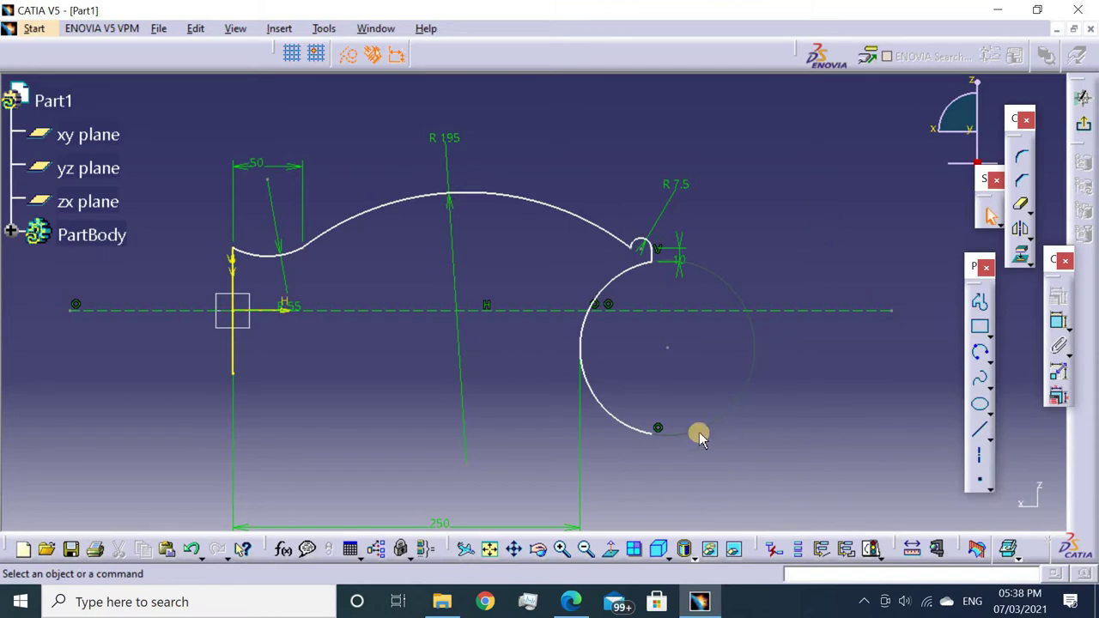
{"action": "middle_click_drag", "start_coordinate": [719, 331], "coordinate": [594, 335]}
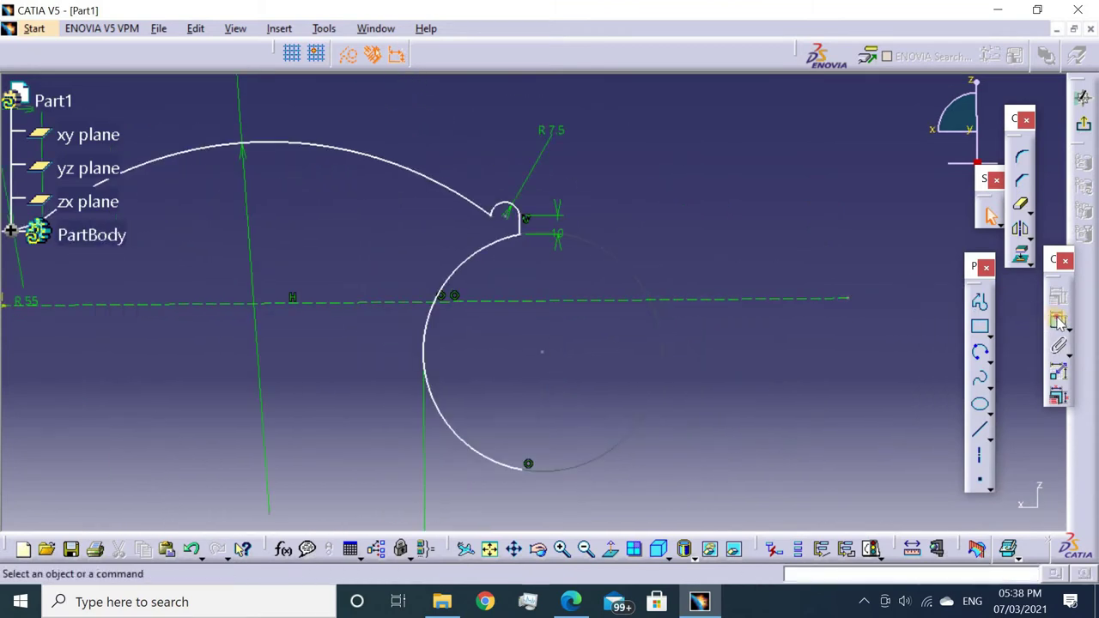
Dimension the arc's upper endpoint 54 mm above the horizontal axis line.
{"action": "left_click", "coordinate": [403, 305]}
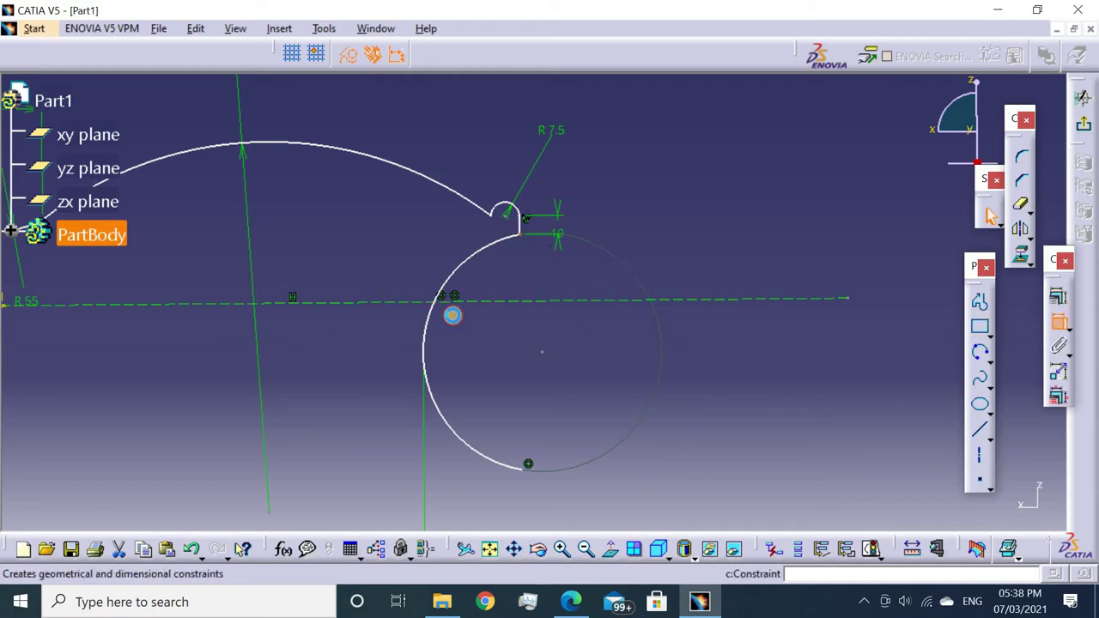
{"action": "left_click", "coordinate": [677, 277]}
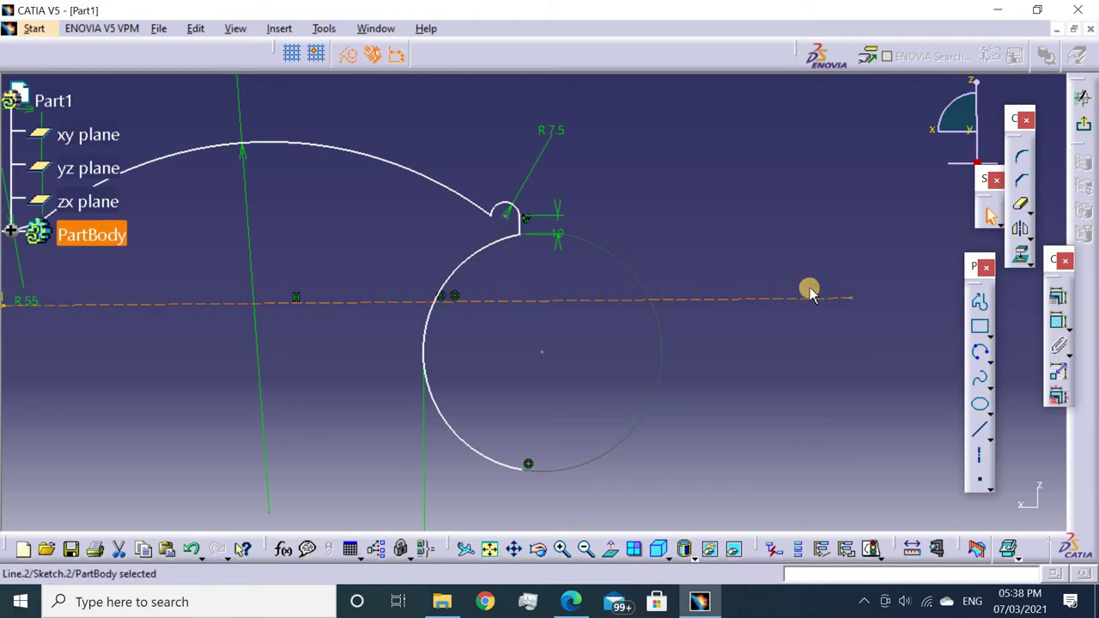
{"action": "left_click", "coordinate": [1057, 321]}
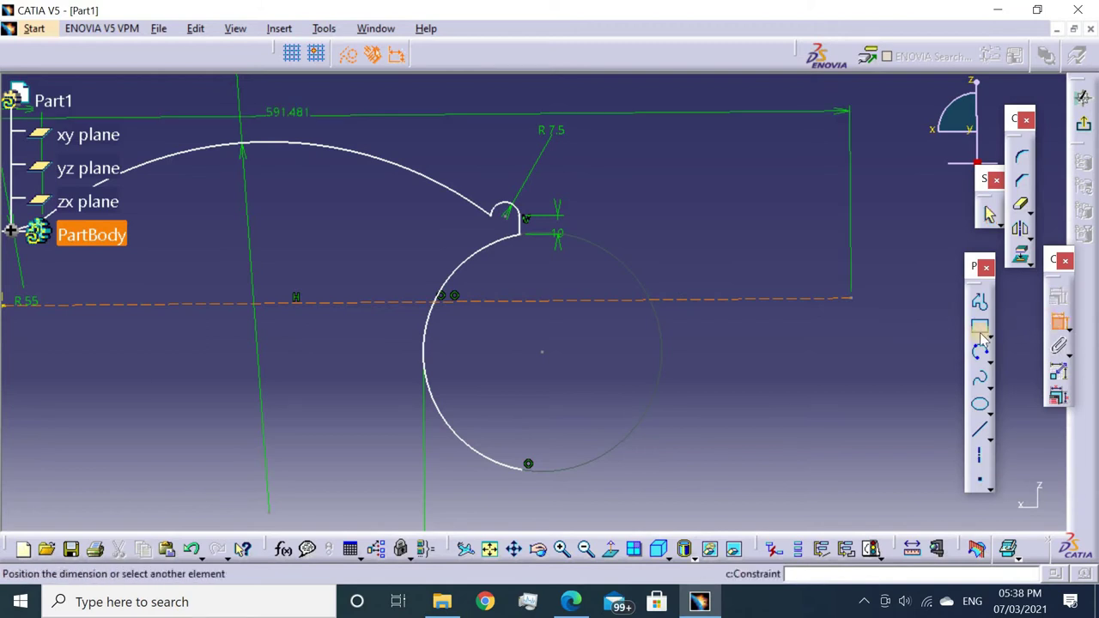
{"action": "left_click", "coordinate": [524, 237]}
{"action": "left_click", "coordinate": [633, 269]}
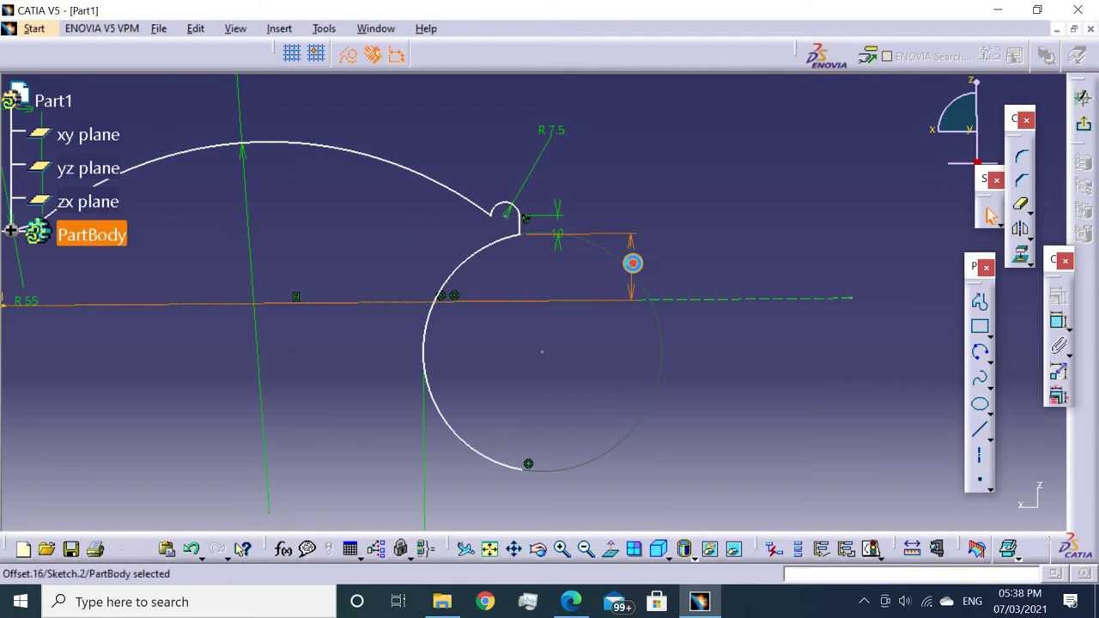
{"action": "double_click", "coordinate": [629, 264]}
{"action": "type", "text": "108/2"}
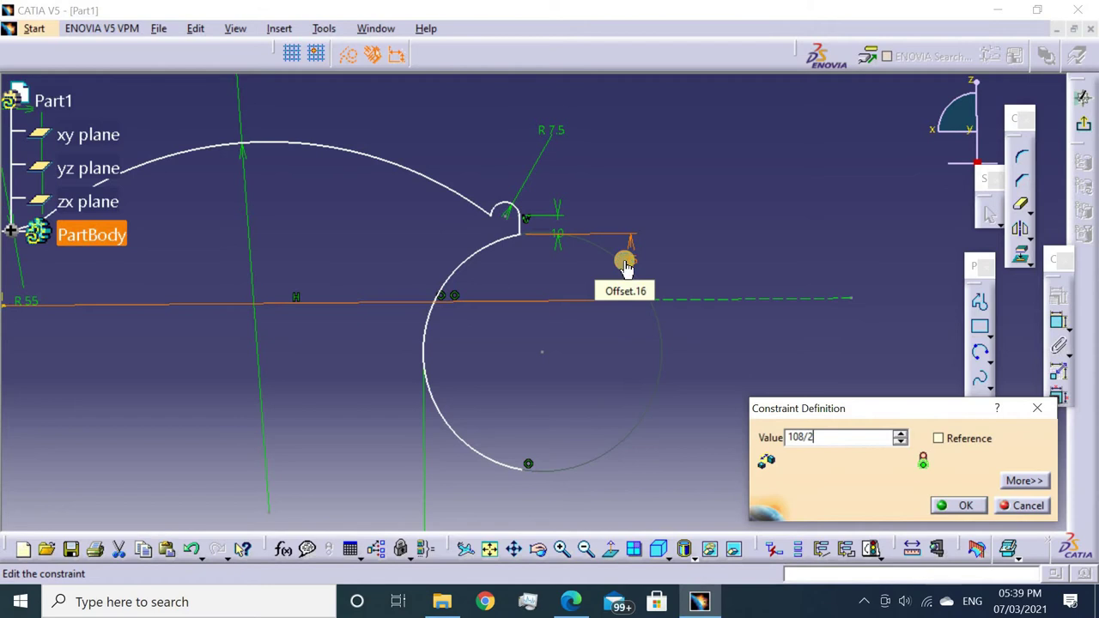
{"action": "key", "text": "Return"}
{"action": "left_click", "coordinate": [751, 222]}
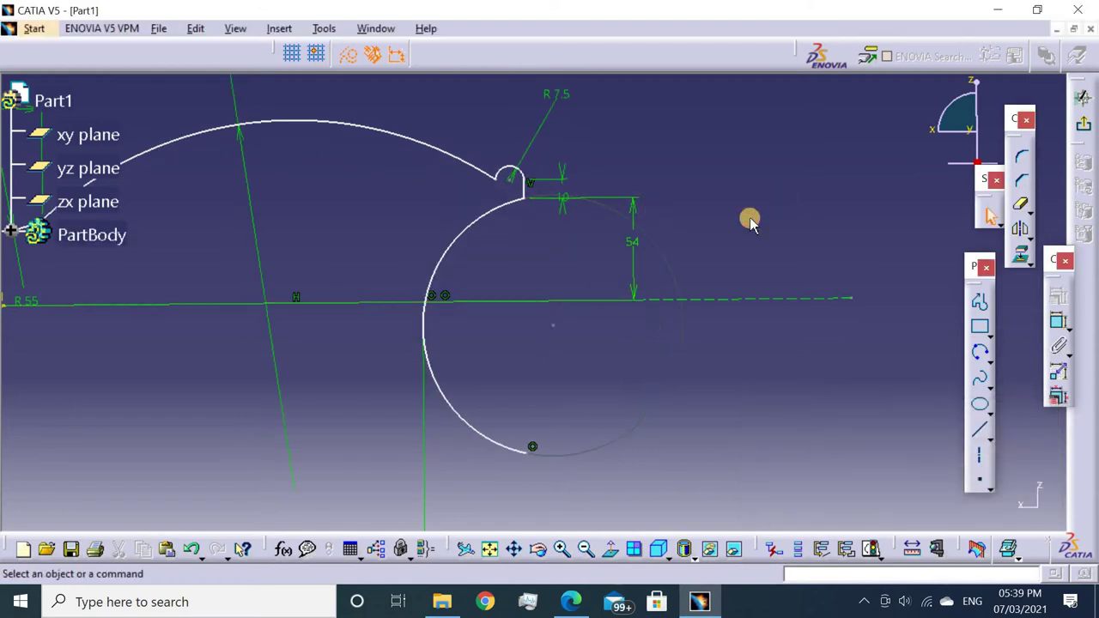
Dimension the arc's lower endpoint 54 mm below the axis line.
{"action": "left_click", "coordinate": [1053, 326]}
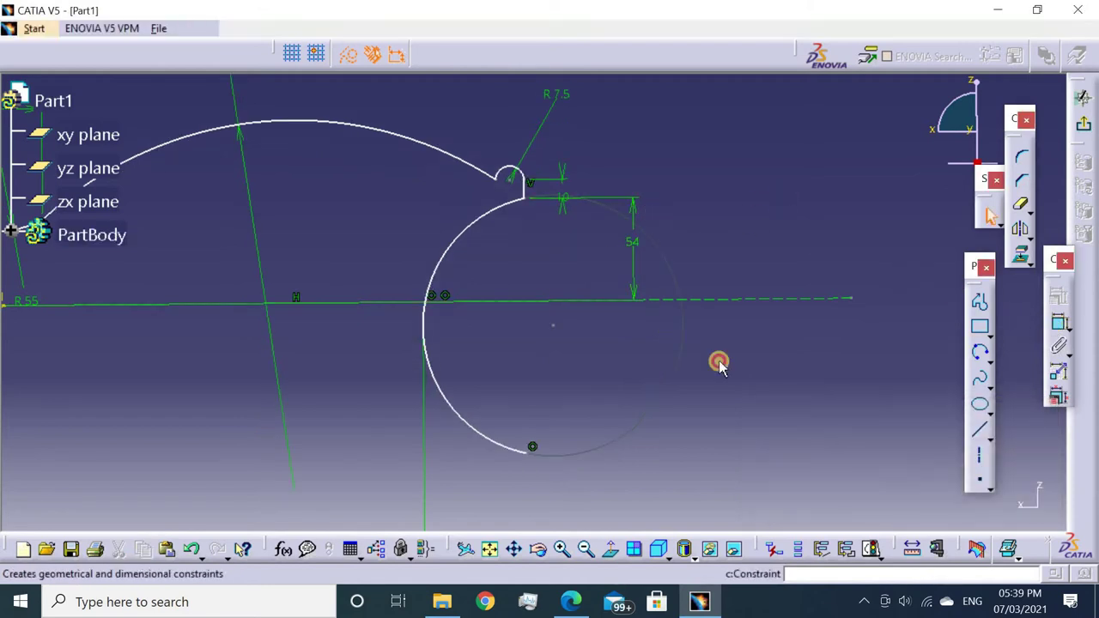
{"action": "left_click", "coordinate": [527, 455]}
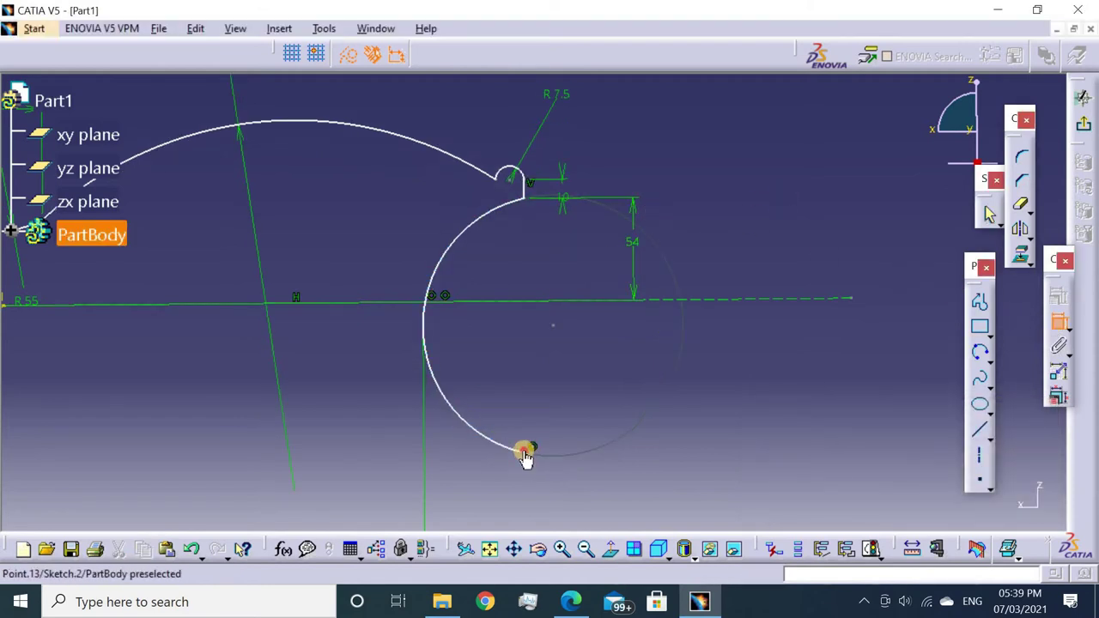
{"action": "left_click", "coordinate": [524, 299]}
{"action": "left_click", "coordinate": [645, 369]}
{"action": "double_click", "coordinate": [645, 371]}
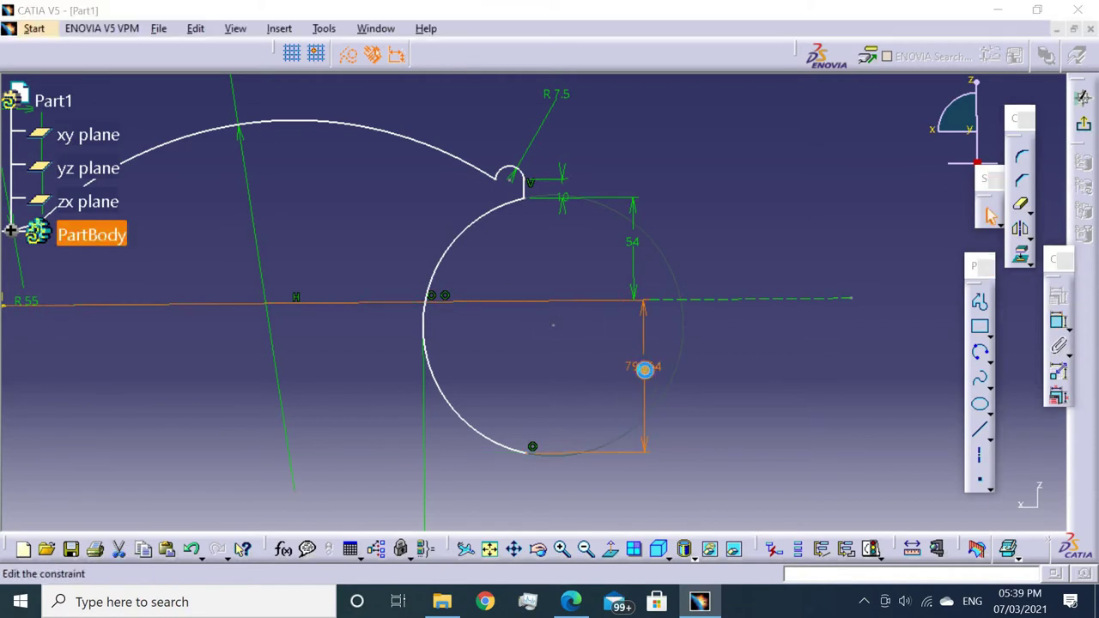
{"action": "type", "text": "54"}
{"action": "key", "text": "Return"}
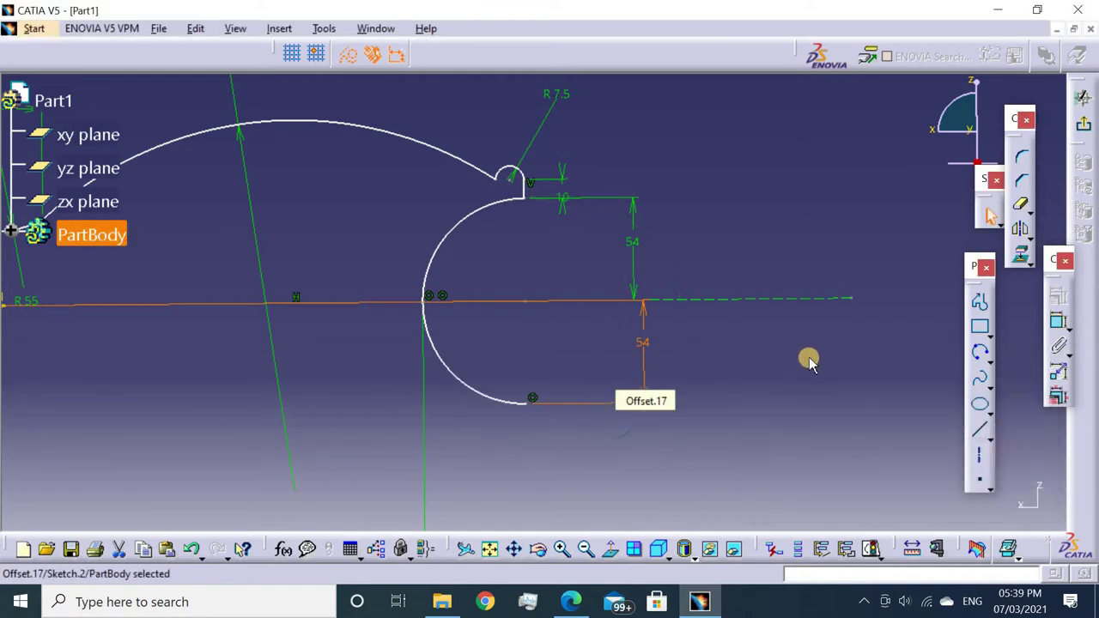
{"action": "left_click", "coordinate": [359, 264]}
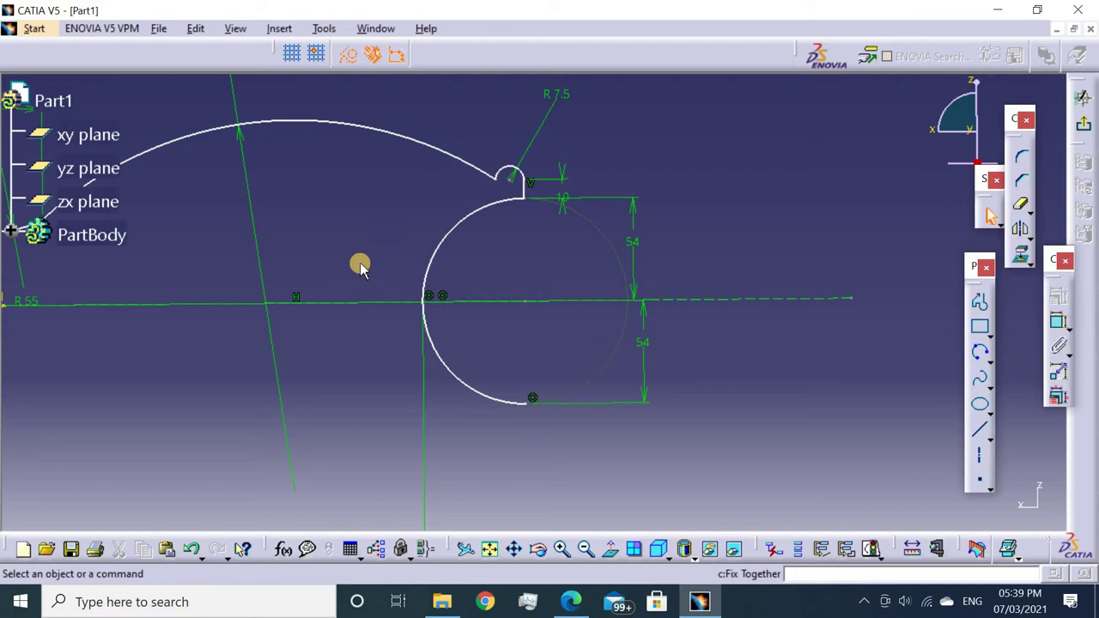
Constrain the right-hand arc's radius to 175 mm.
{"action": "left_click", "coordinate": [432, 255]}
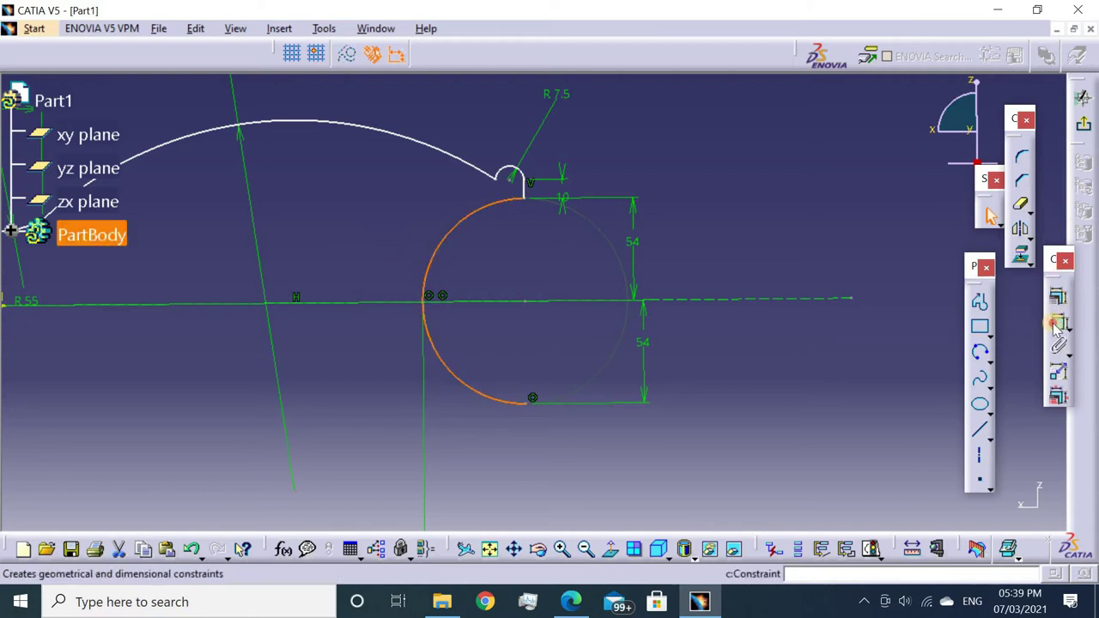
{"action": "left_click", "coordinate": [1058, 294]}
{"action": "left_click", "coordinate": [304, 221]}
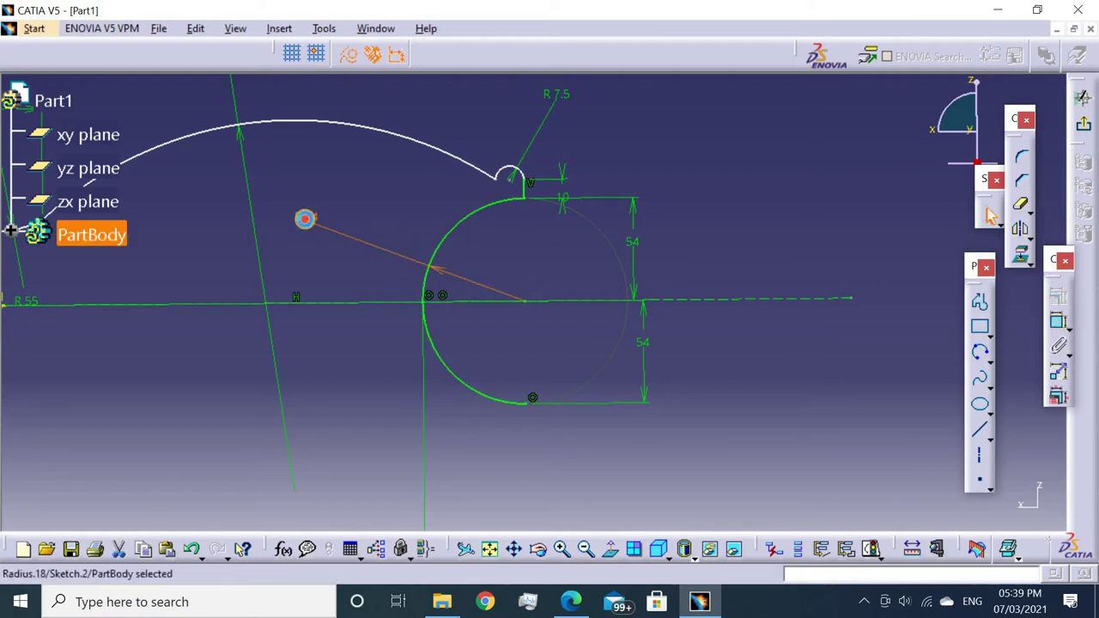
{"action": "double_click", "coordinate": [306, 223]}
{"action": "type", "text": "175"}
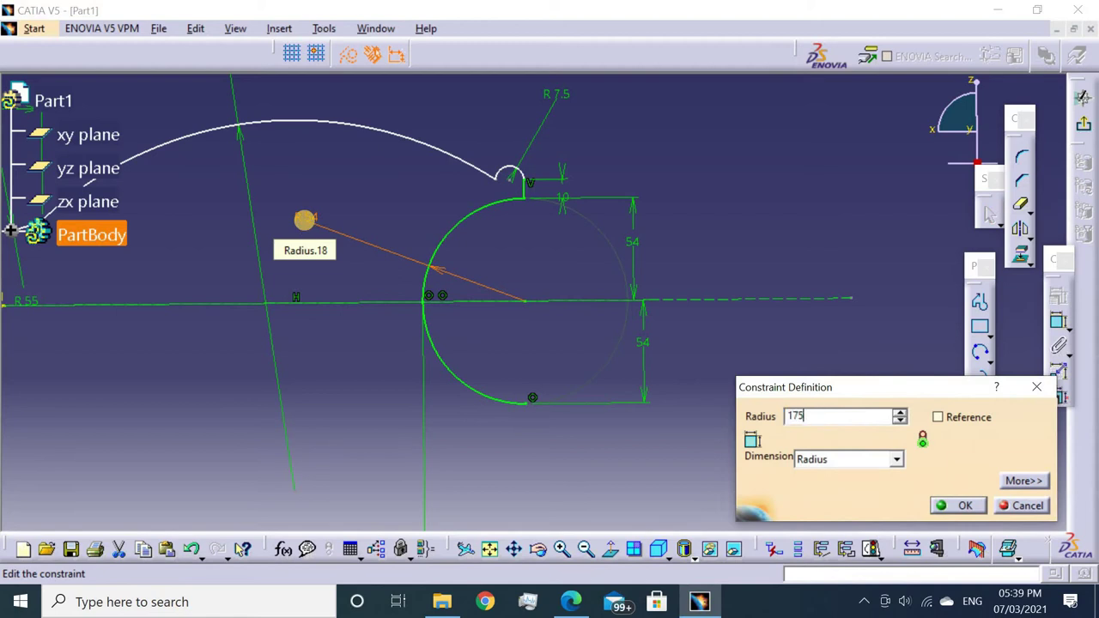
{"action": "key", "text": "Return"}
Trim away the arc's lower portion below the construction line and return to Normal View.
{"action": "mouse_move", "coordinate": [306, 260]}
{"action": "middle_mouse_down"}
{"action": "mouse_move", "coordinate": [421, 250]}
{"action": "mouse_move", "coordinate": [355, 218]}
{"action": "mouse_move", "coordinate": [380, 283]}
{"action": "mouse_move", "coordinate": [359, 307]}
{"action": "middle_mouse_up"}
{"action": "mouse_move", "coordinate": [695, 305]}
{"action": "middle_mouse_down"}
{"action": "mouse_move", "coordinate": [735, 252]}
{"action": "mouse_move", "coordinate": [721, 319]}
{"action": "mouse_move", "coordinate": [769, 267]}
{"action": "mouse_move", "coordinate": [704, 280]}
{"action": "middle_mouse_up"}
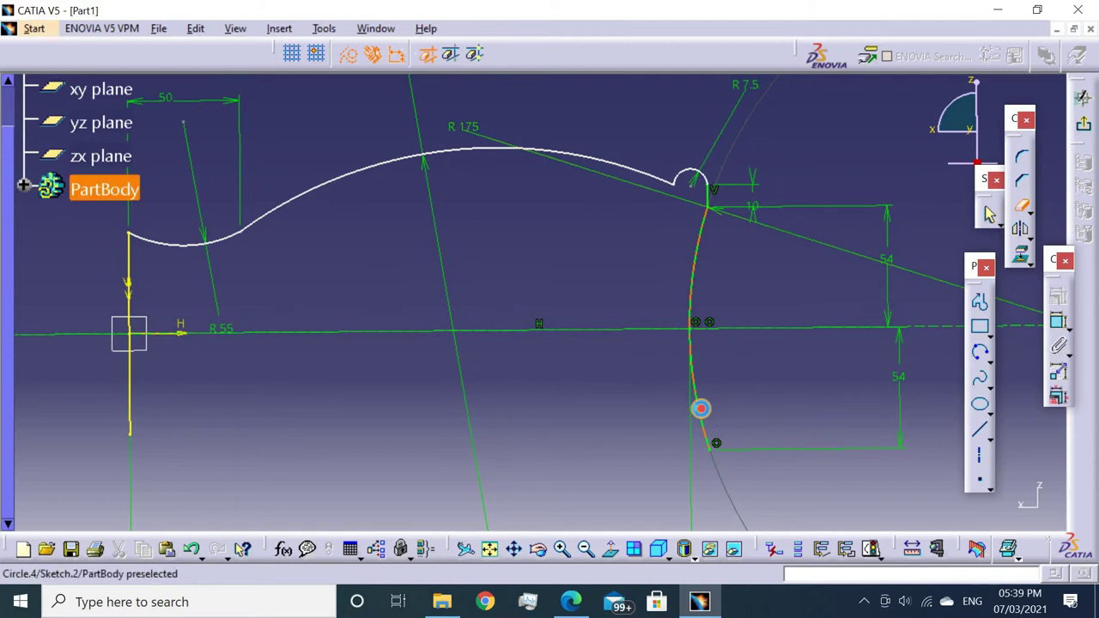
{"action": "left_click", "coordinate": [700, 408]}
{"action": "mouse_move", "coordinate": [724, 381]}
{"action": "middle_mouse_down"}
{"action": "mouse_move", "coordinate": [746, 397]}
{"action": "mouse_move", "coordinate": [635, 349]}
{"action": "mouse_move", "coordinate": [705, 345]}
{"action": "mouse_move", "coordinate": [747, 408]}
{"action": "middle_mouse_up"}
{"action": "left_click", "coordinate": [1053, 322]}
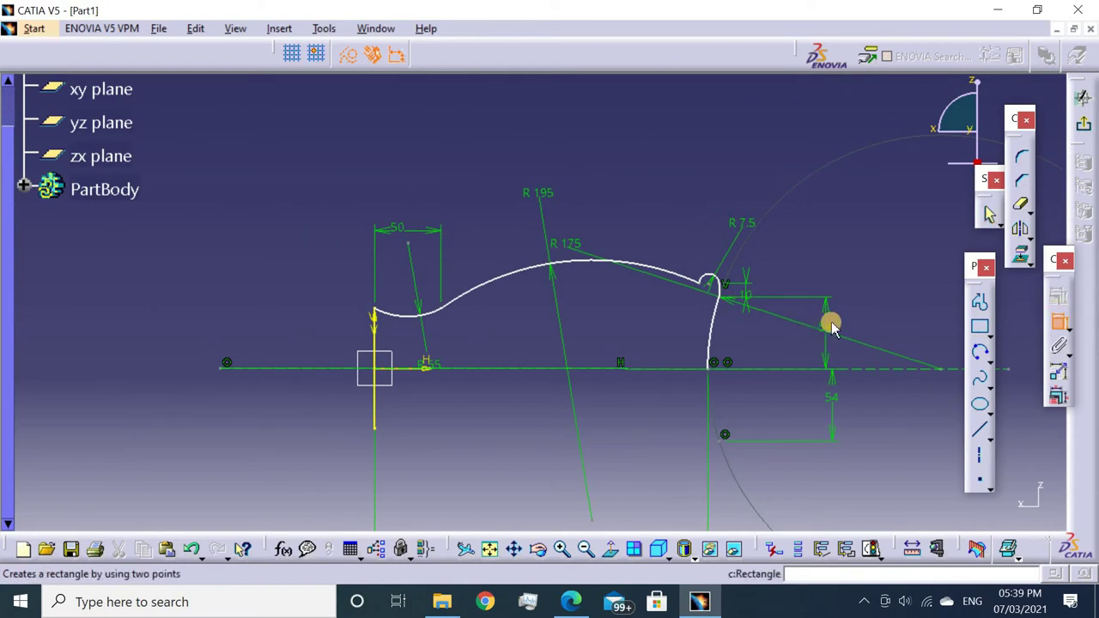
{"action": "mouse_move", "coordinate": [731, 289]}
{"action": "middle_mouse_down"}
{"action": "mouse_move", "coordinate": [765, 208]}
{"action": "mouse_move", "coordinate": [713, 229]}
{"action": "mouse_move", "coordinate": [845, 468]}
{"action": "middle_mouse_up"}
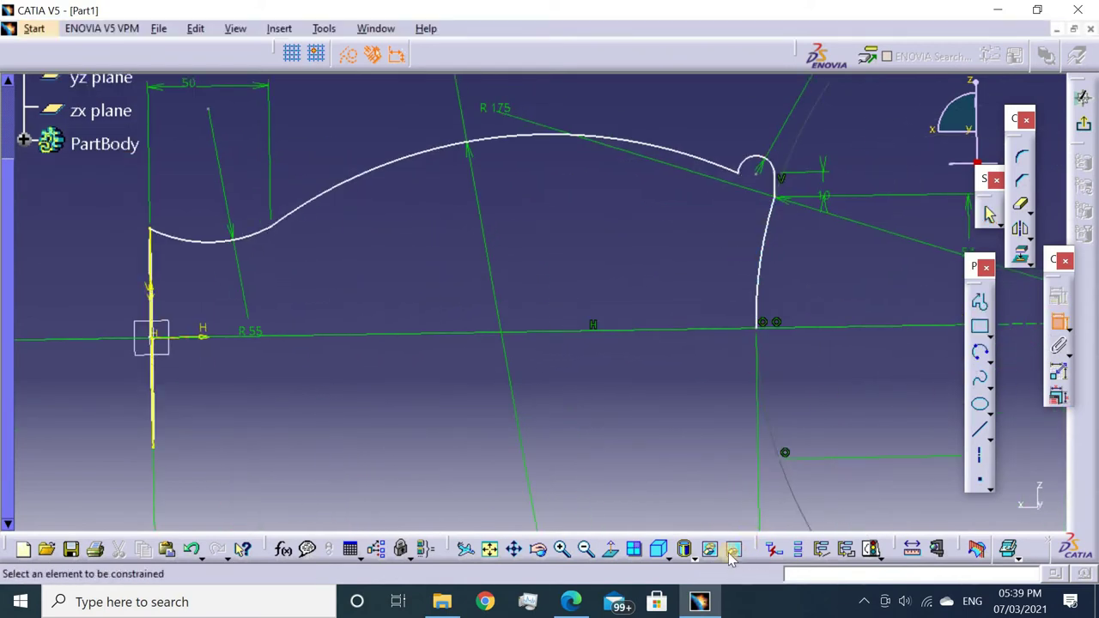
{"action": "left_click", "coordinate": [615, 550]}
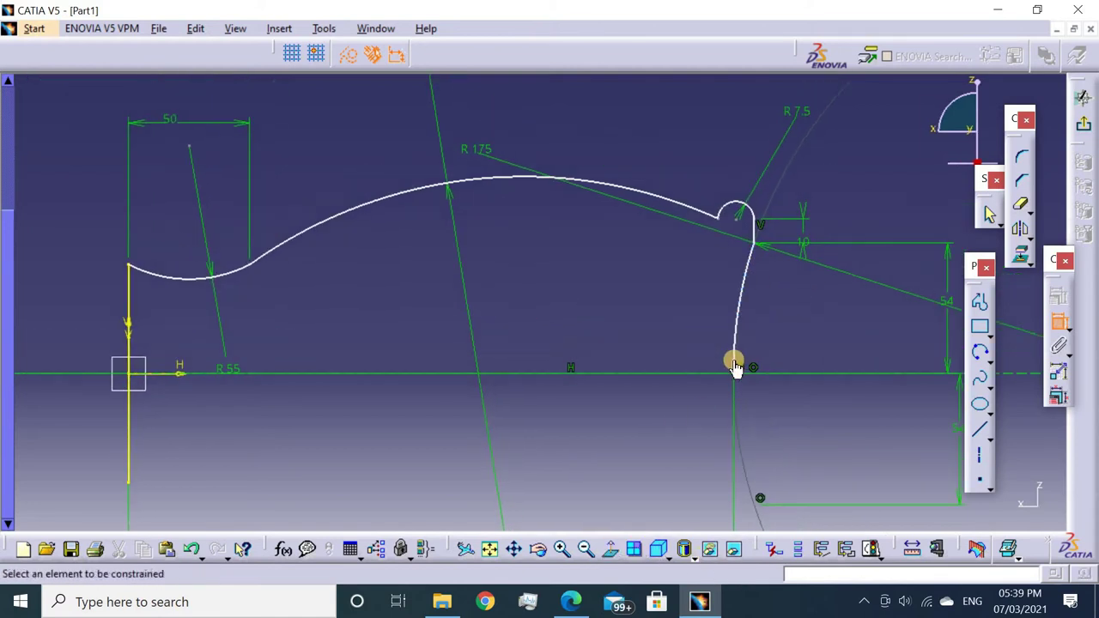
Delete the lower 54 mm dimension from the vase profile.
{"action": "middle_click_drag", "start_coordinate": [747, 326], "coordinate": [575, 219]}
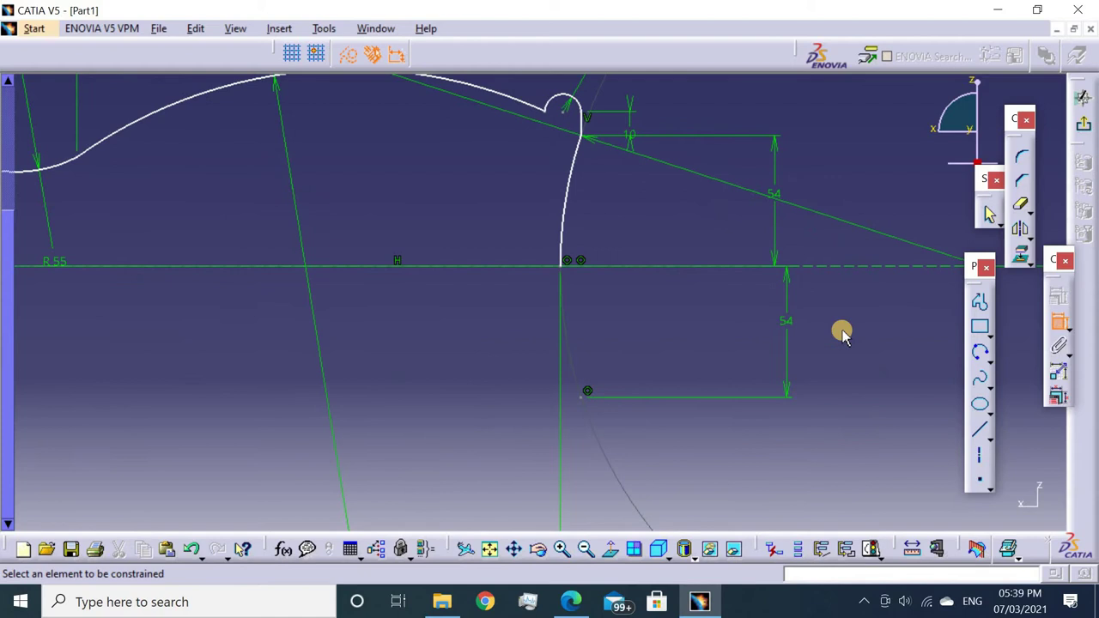
{"action": "right_click", "coordinate": [785, 320]}
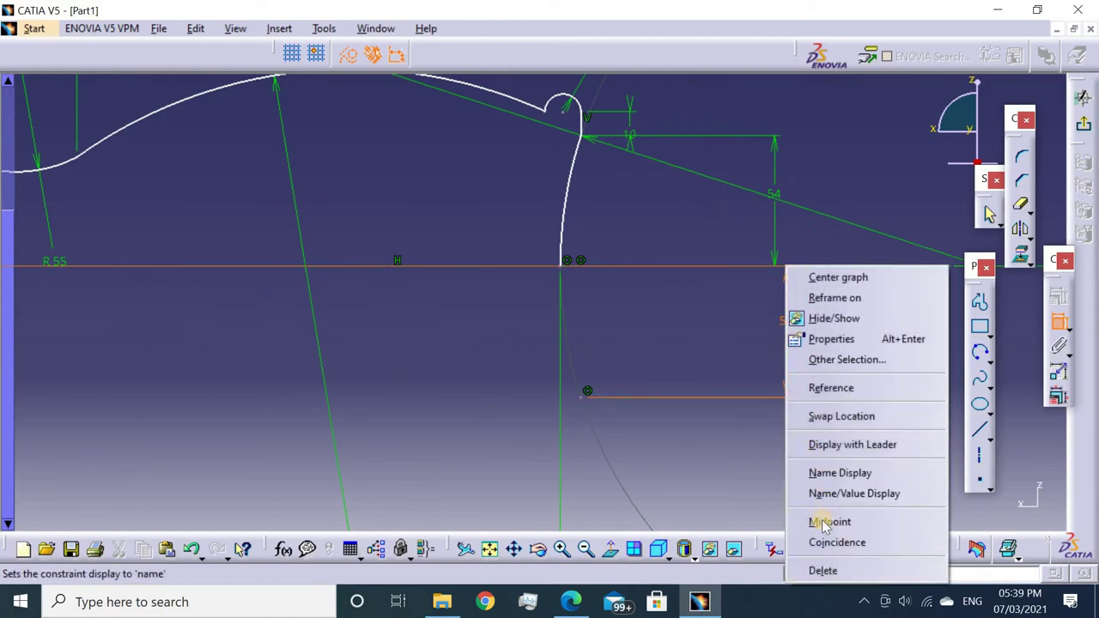
{"action": "left_click", "coordinate": [823, 570]}
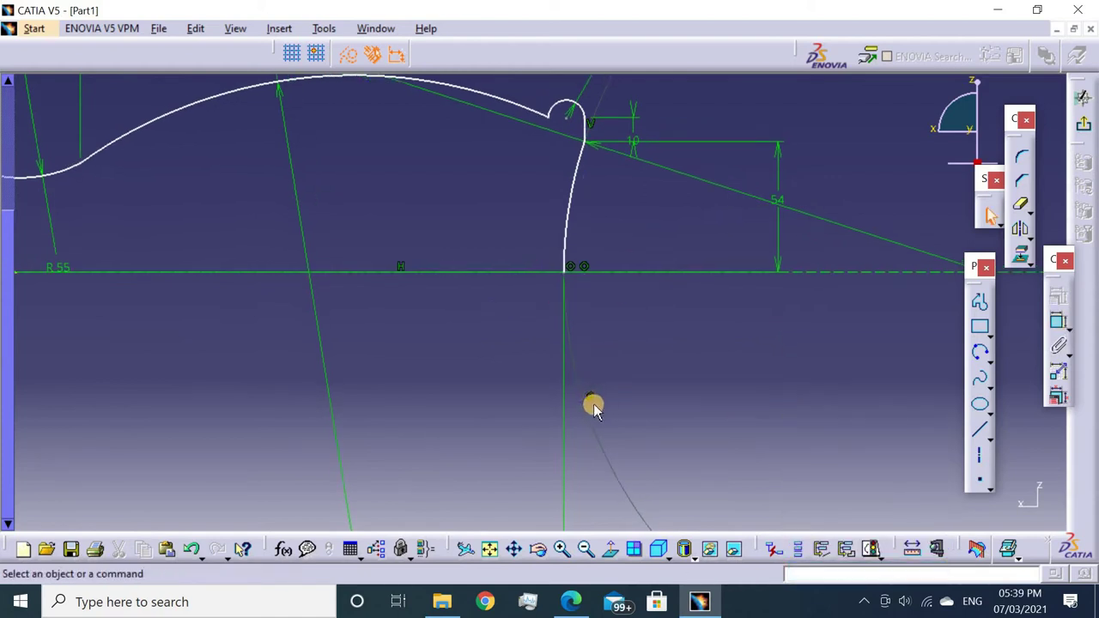
{"action": "left_click", "coordinate": [593, 398]}
{"action": "left_click", "coordinate": [680, 279]}
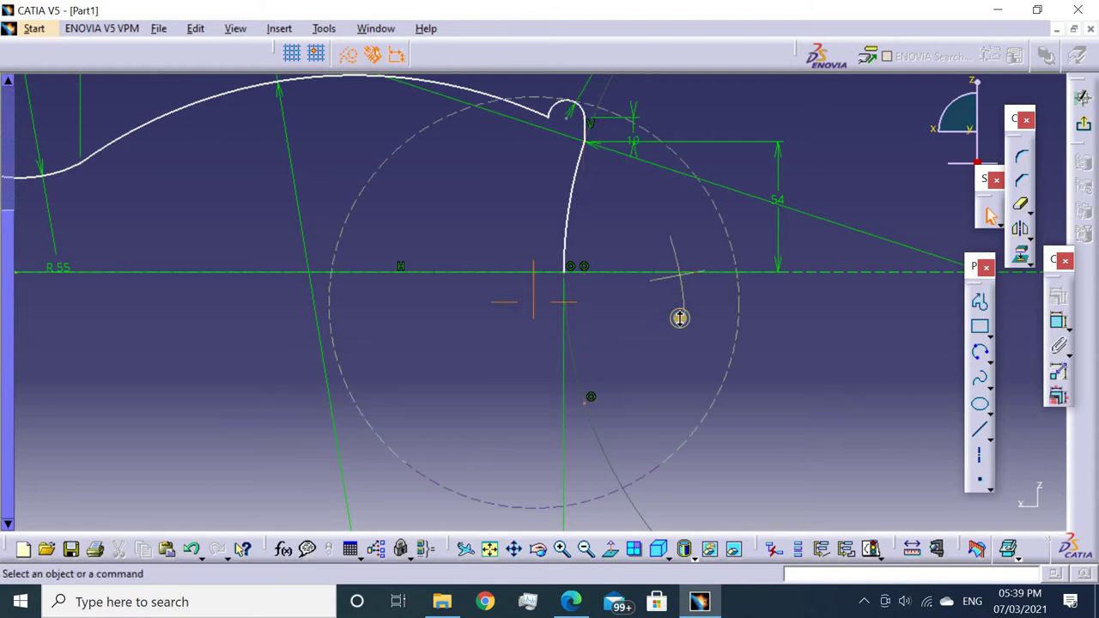
{"action": "mouse_move", "coordinate": [679, 319]}
{"action": "middle_mouse_down"}
{"action": "mouse_move", "coordinate": [718, 263]}
{"action": "mouse_move", "coordinate": [859, 292]}
{"action": "middle_mouse_up"}
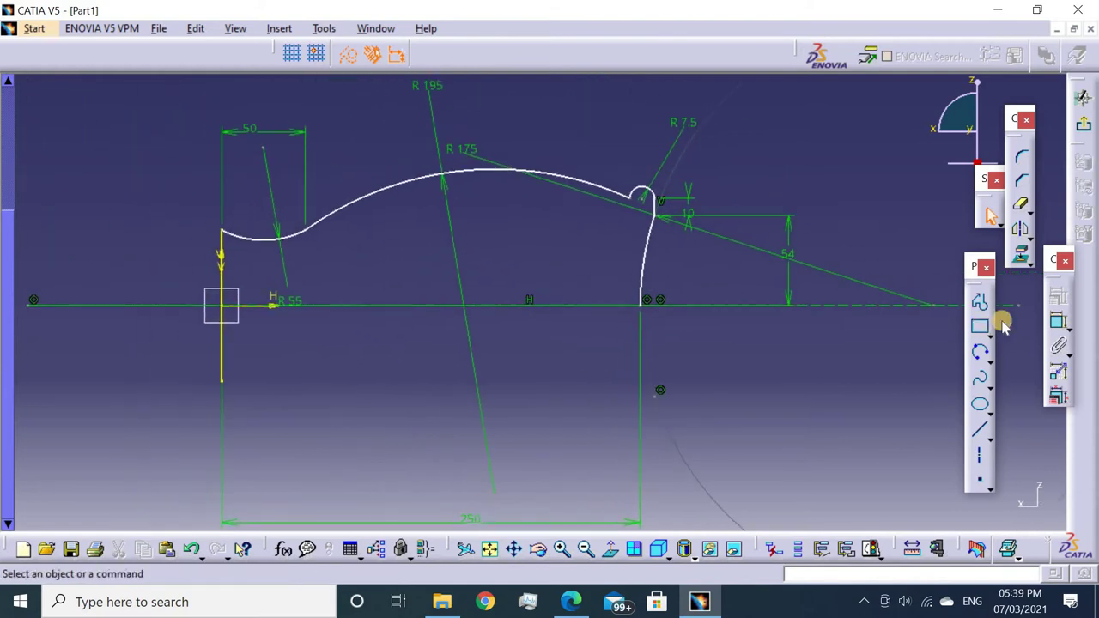
Dimension the small lip arc by its width instead of radius, set to 7.5.
{"action": "left_click", "coordinate": [680, 236]}
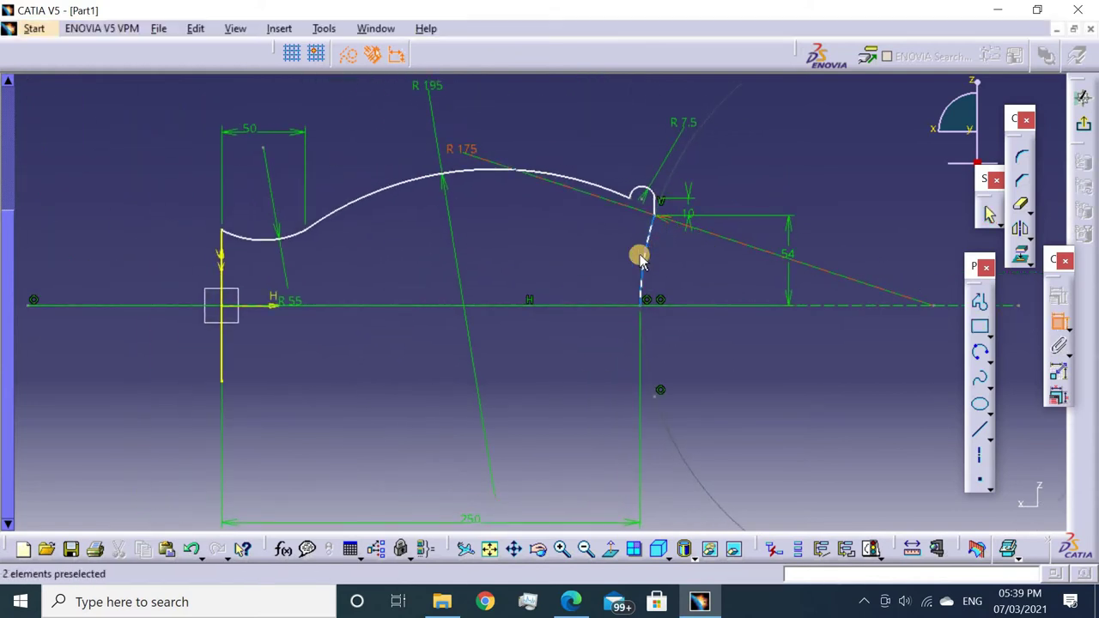
{"action": "left_click", "coordinate": [661, 215]}
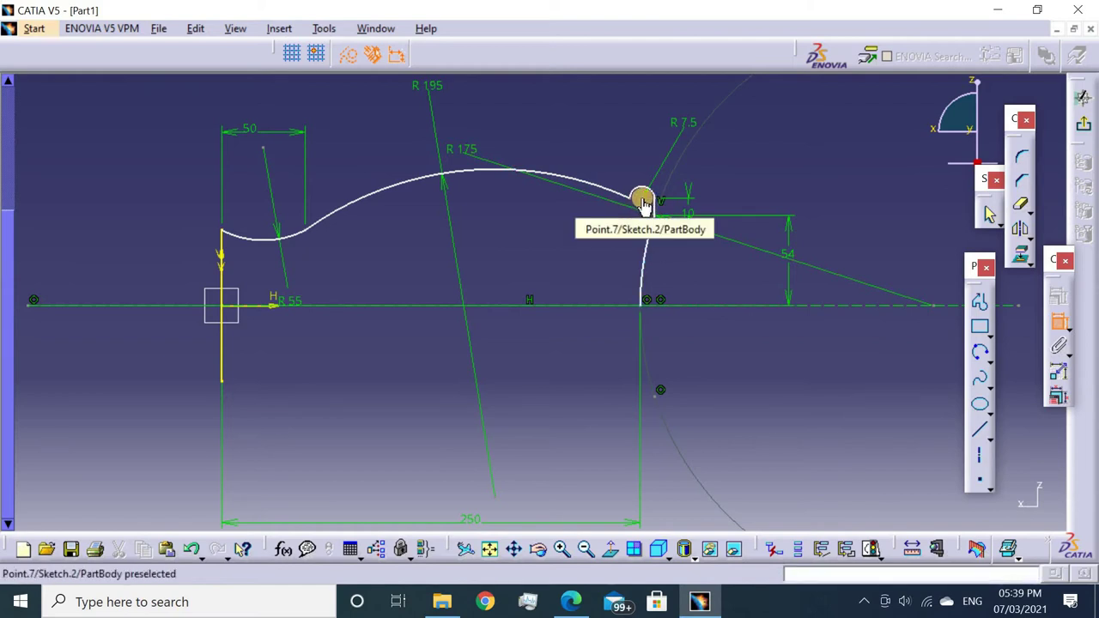
{"action": "left_click", "coordinate": [645, 203]}
{"action": "left_click", "coordinate": [655, 197]}
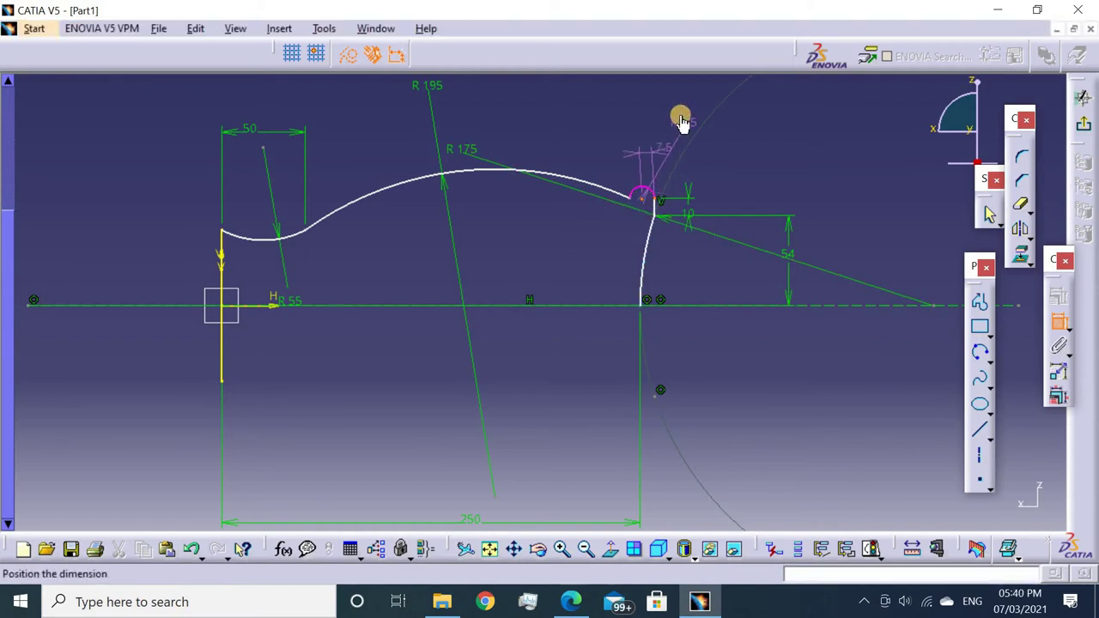
{"action": "right_click", "coordinate": [646, 89]}
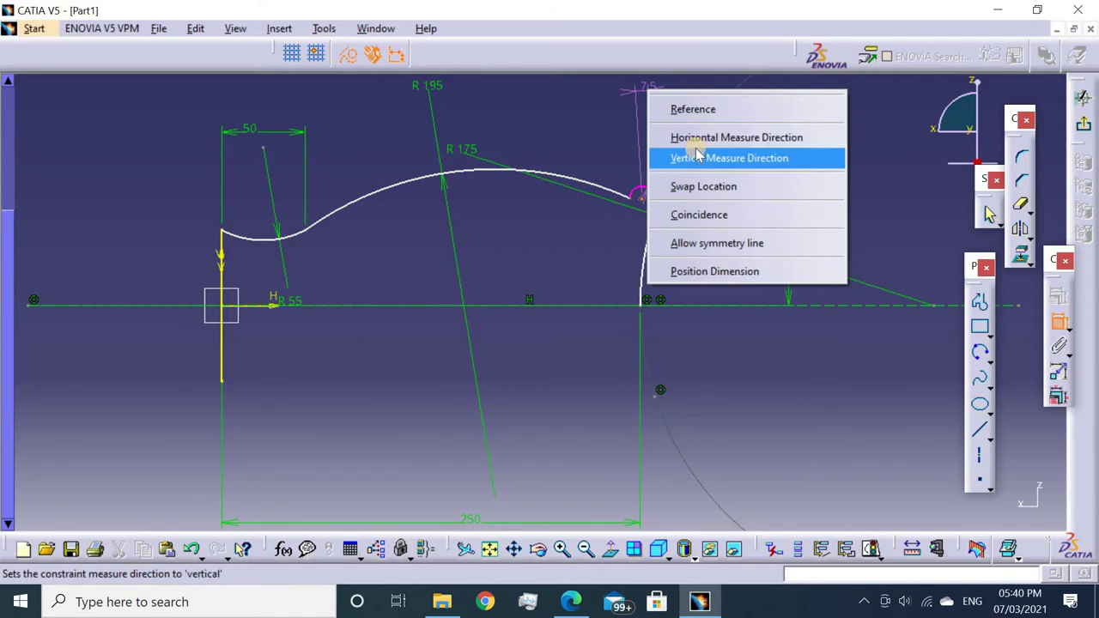
{"action": "left_click", "coordinate": [706, 130]}
{"action": "left_click", "coordinate": [721, 88]}
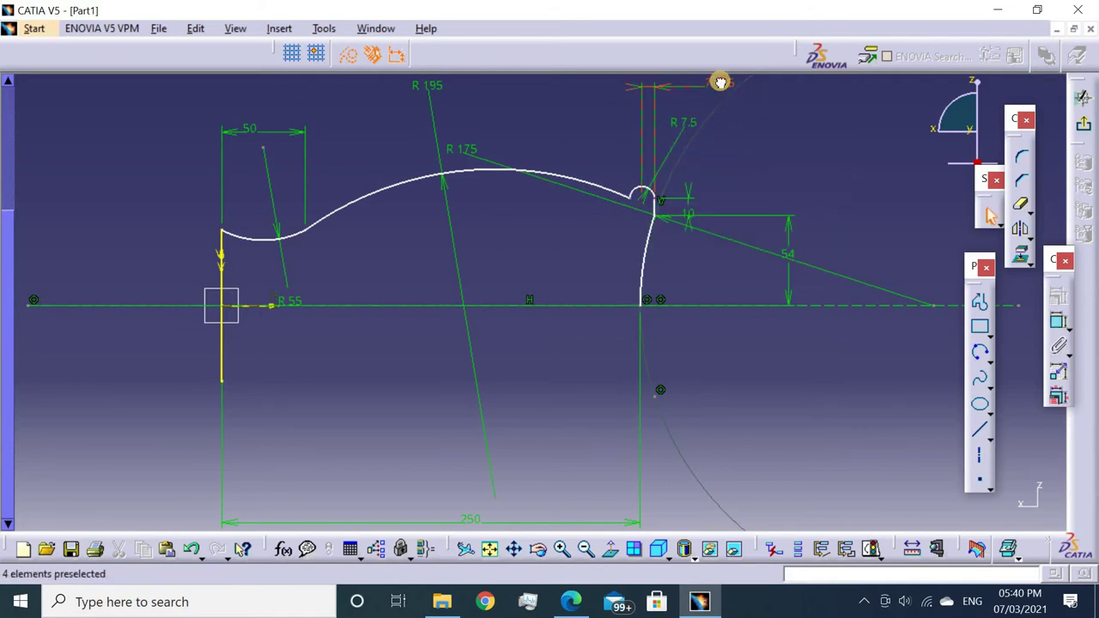
{"action": "double_click", "coordinate": [702, 82]}
{"action": "type", "text": "7"}
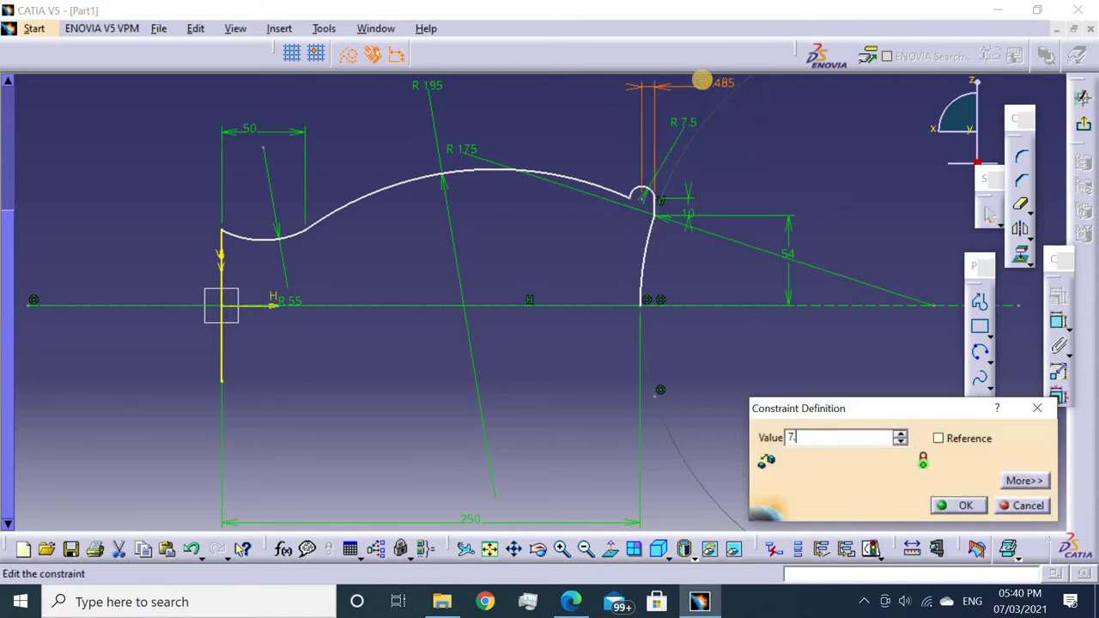
{"action": "type", "text": "5"}
{"action": "key", "text": "Return"}
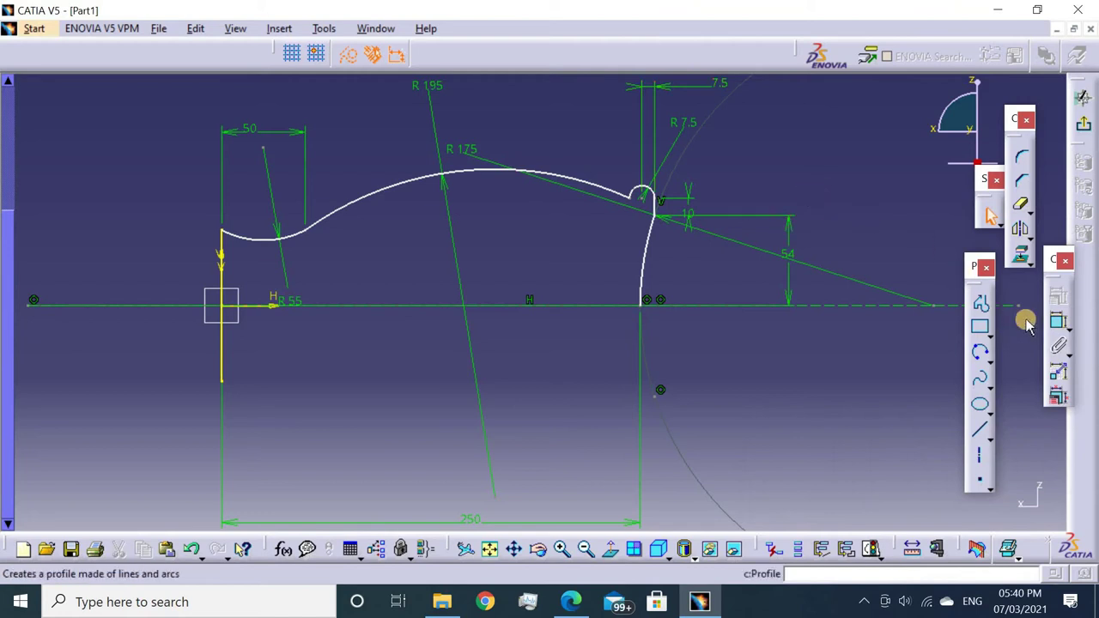
Add a vertically measured 0 offset constraint on the lip arc.
{"action": "left_click", "coordinate": [1058, 322]}
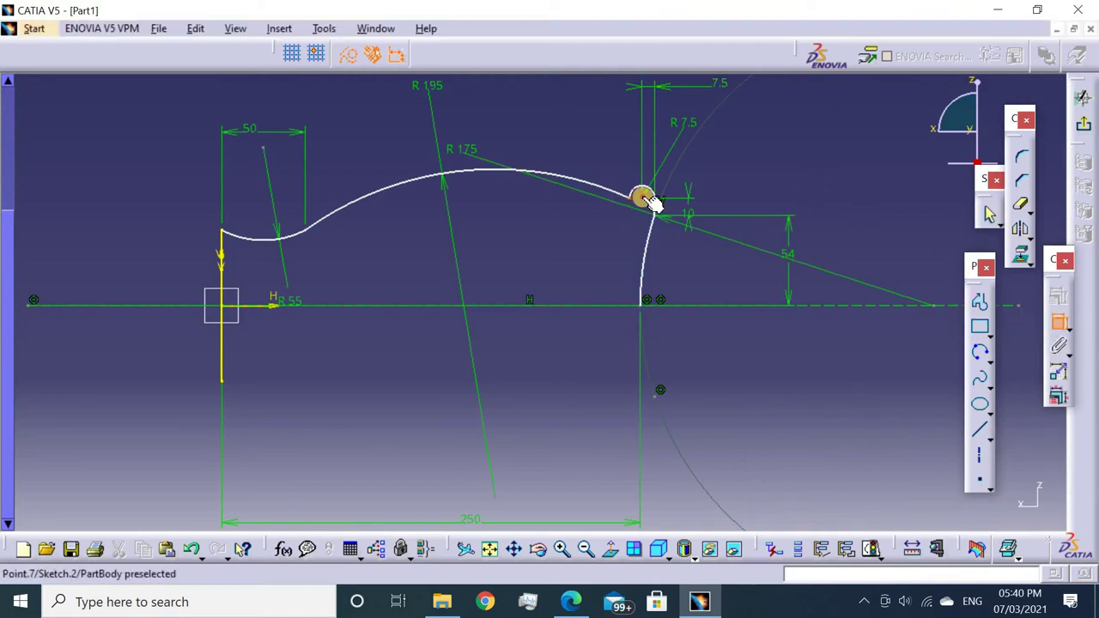
{"action": "left_click", "coordinate": [645, 197]}
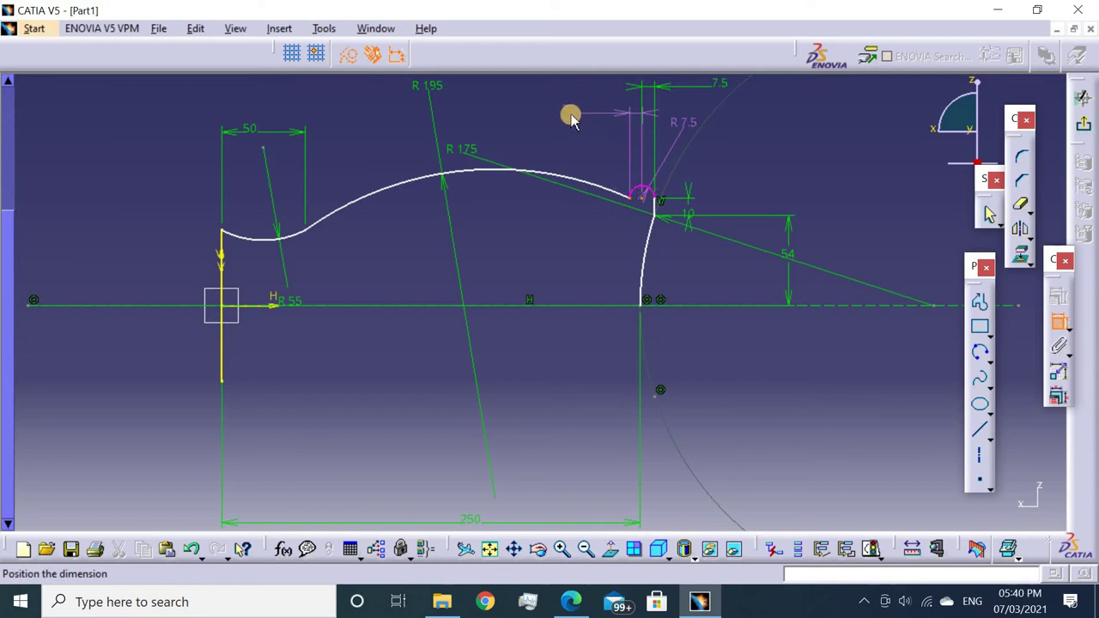
{"action": "right_click", "coordinate": [570, 103]}
{"action": "left_click", "coordinate": [633, 170]}
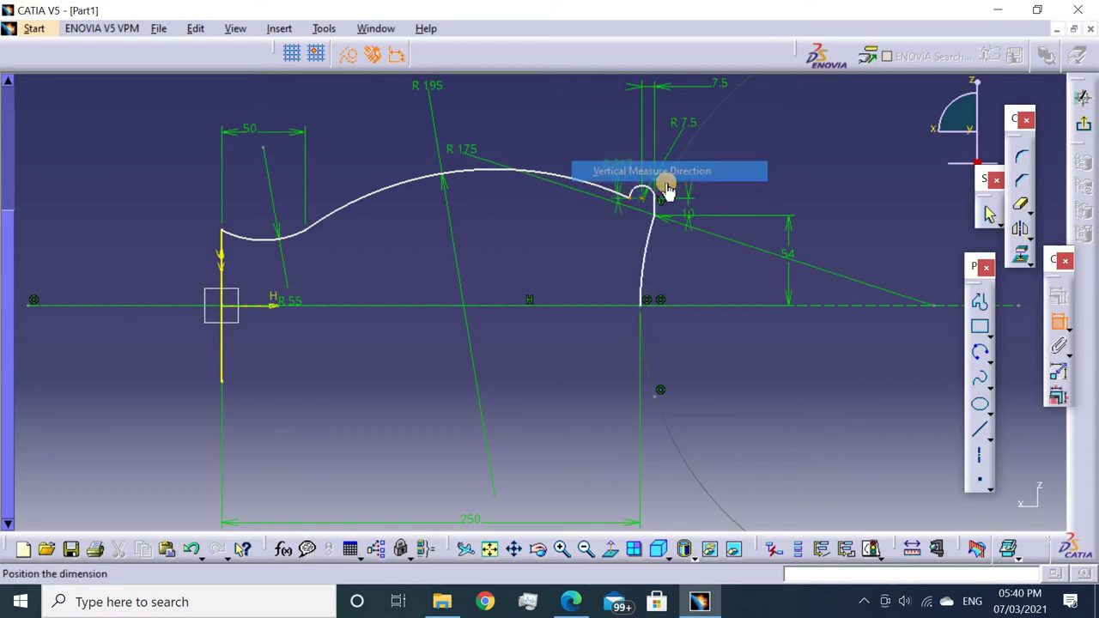
{"action": "left_click", "coordinate": [775, 144]}
{"action": "double_click", "coordinate": [768, 142]}
{"action": "type", "text": "0"}
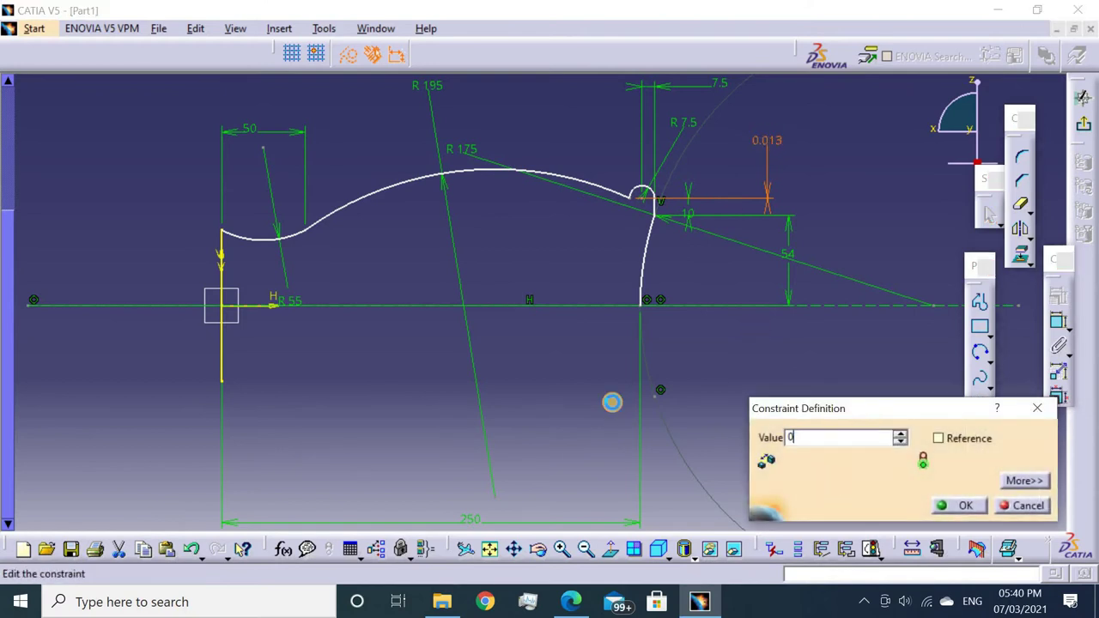
{"action": "key", "text": "Return"}
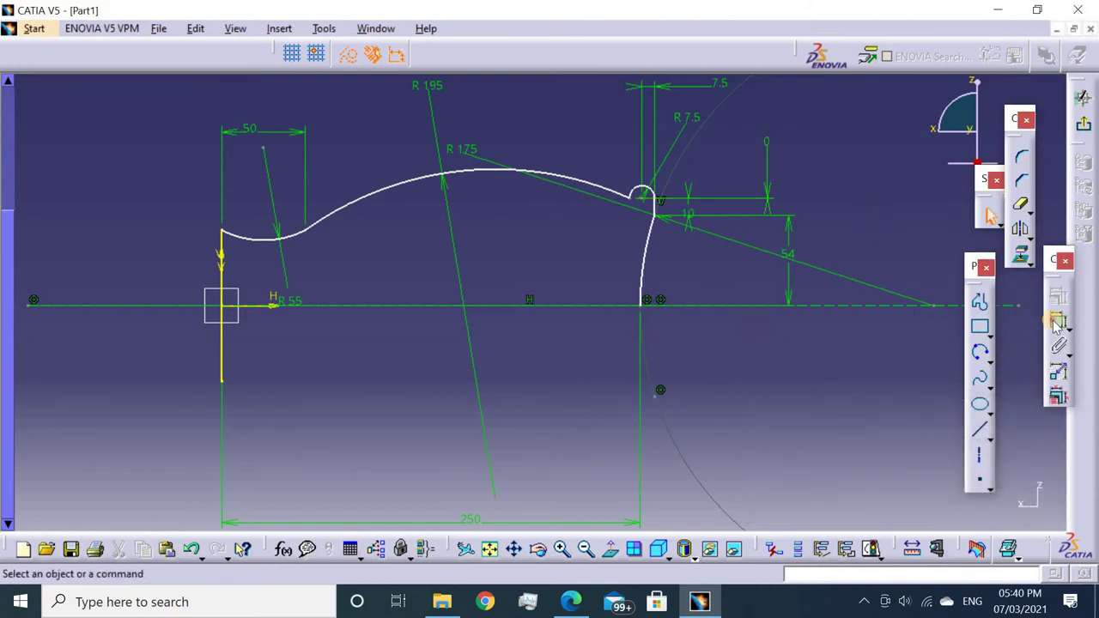
Constrain the lip's end point to a 0 horizontal distance from the axis.
{"action": "left_click", "coordinate": [1056, 322]}
{"action": "left_click", "coordinate": [633, 304]}
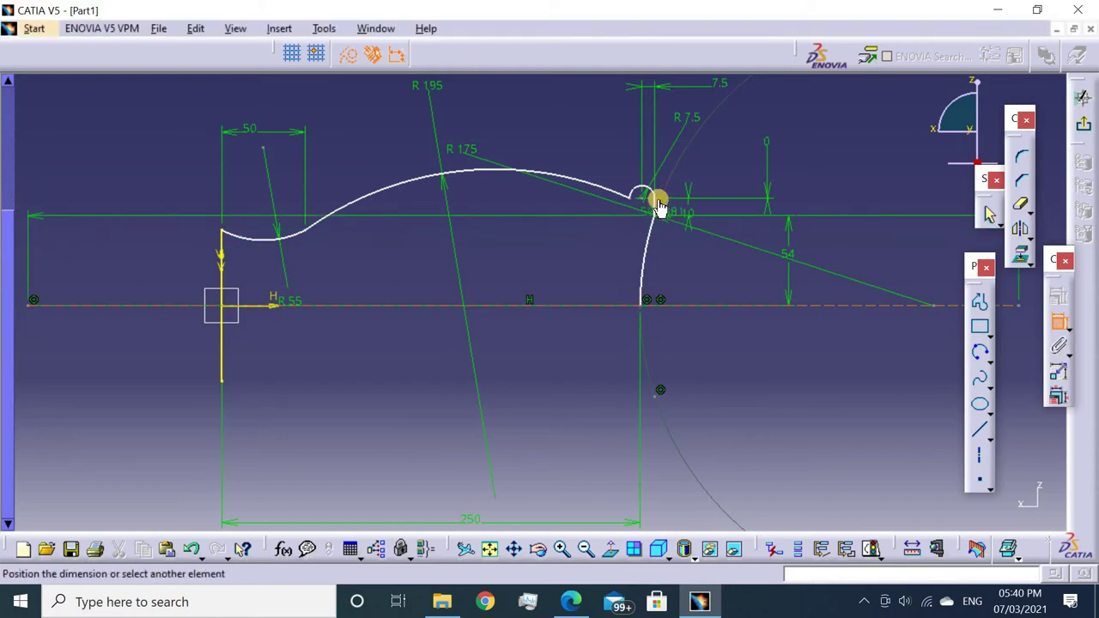
{"action": "left_click", "coordinate": [668, 209]}
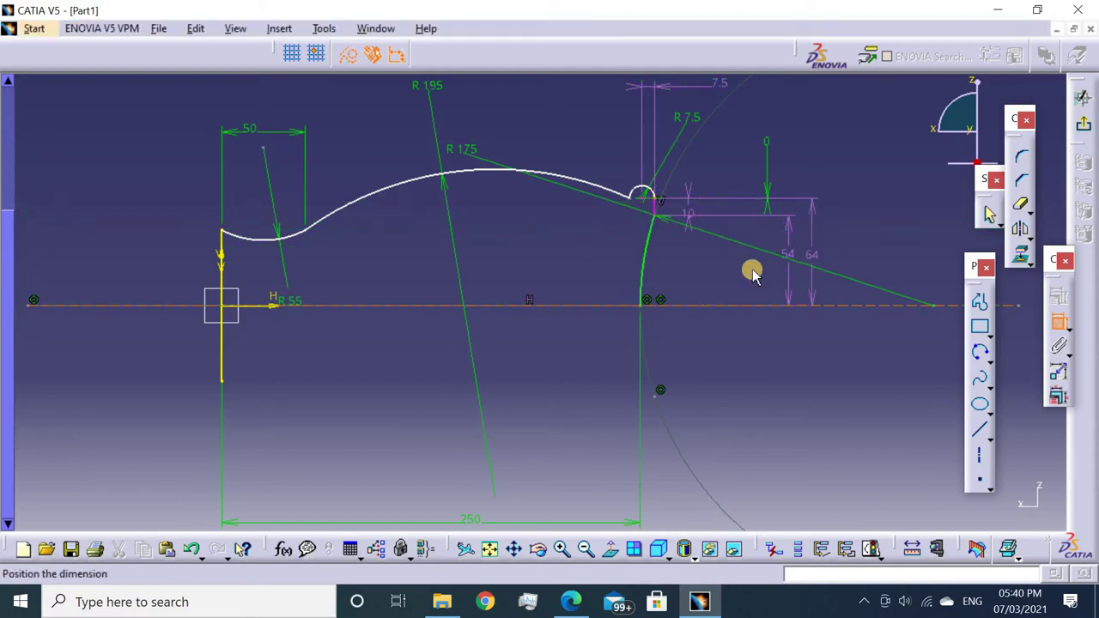
{"action": "left_click", "coordinate": [1059, 322]}
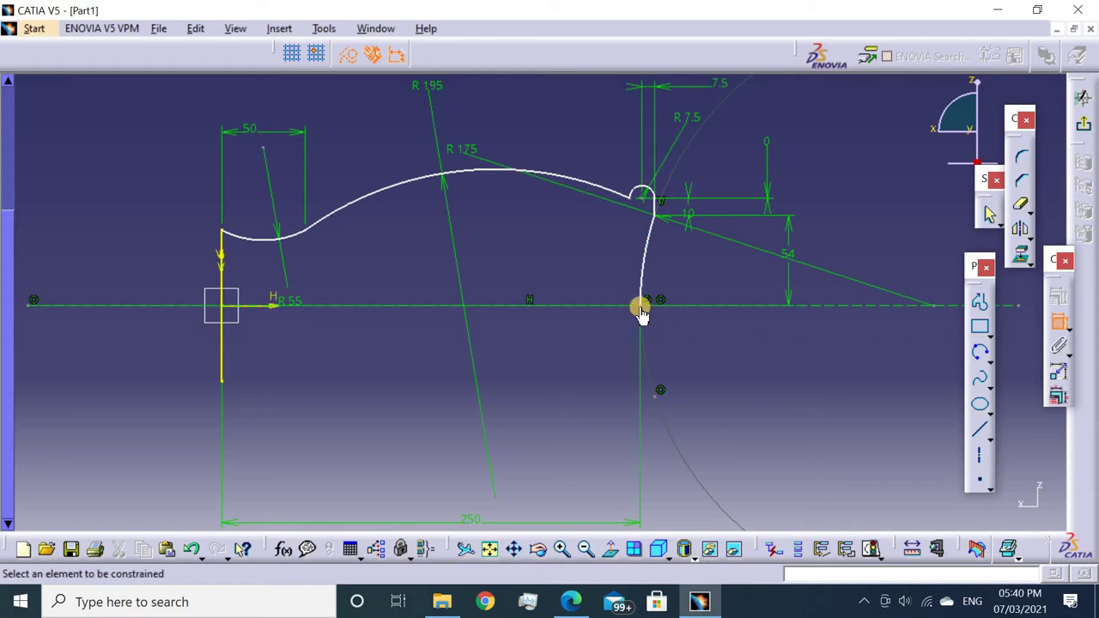
{"action": "left_click", "coordinate": [642, 307]}
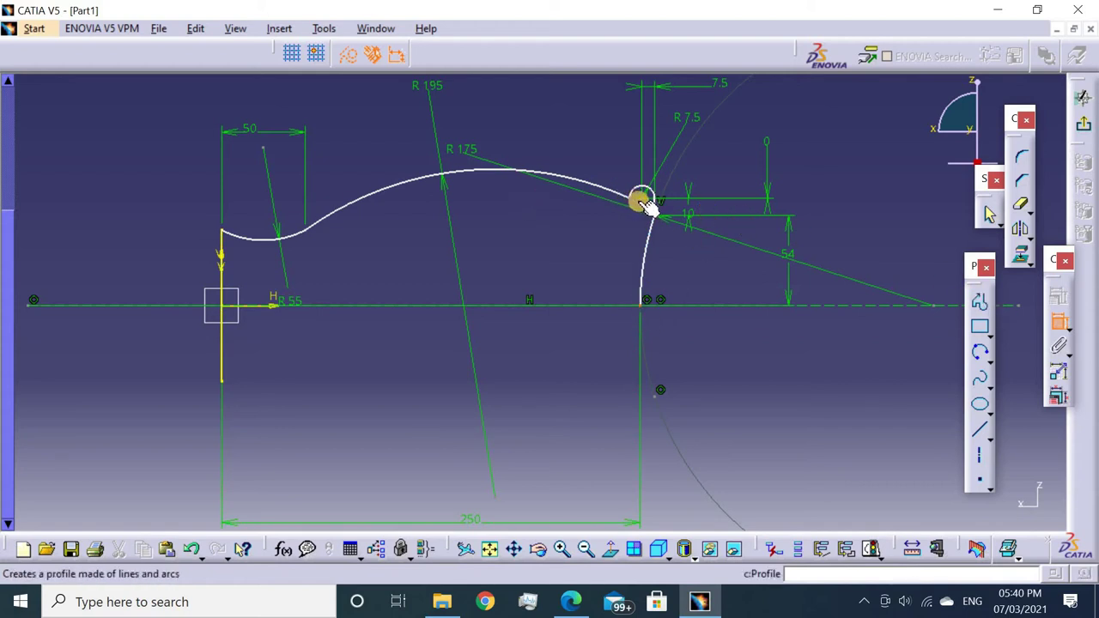
{"action": "left_click", "coordinate": [653, 201]}
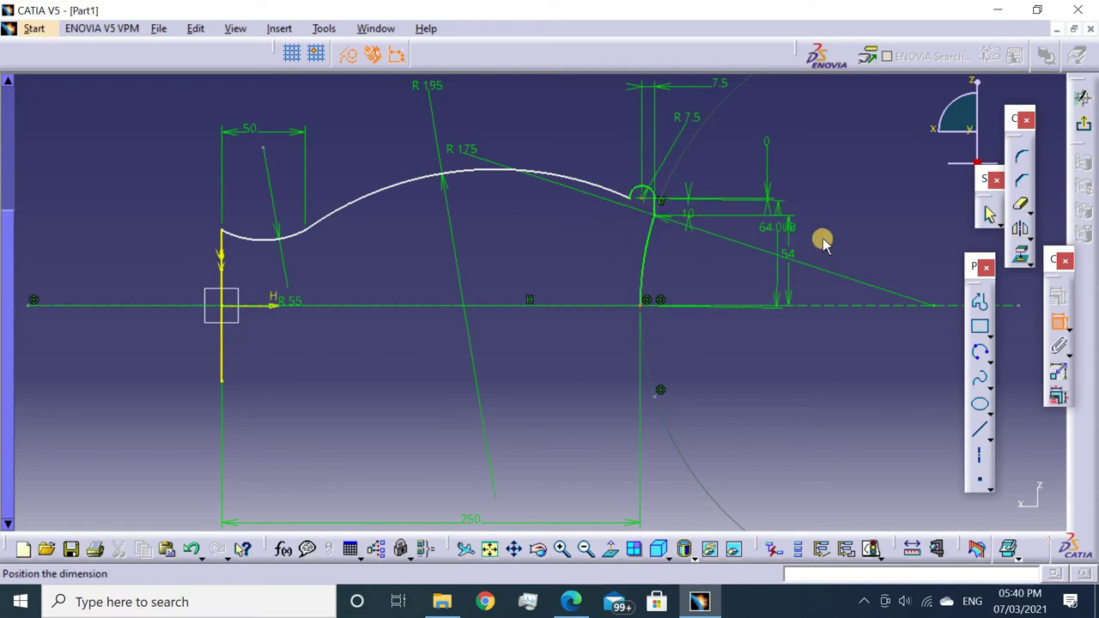
{"action": "right_click", "coordinate": [867, 239]}
{"action": "left_click", "coordinate": [910, 278]}
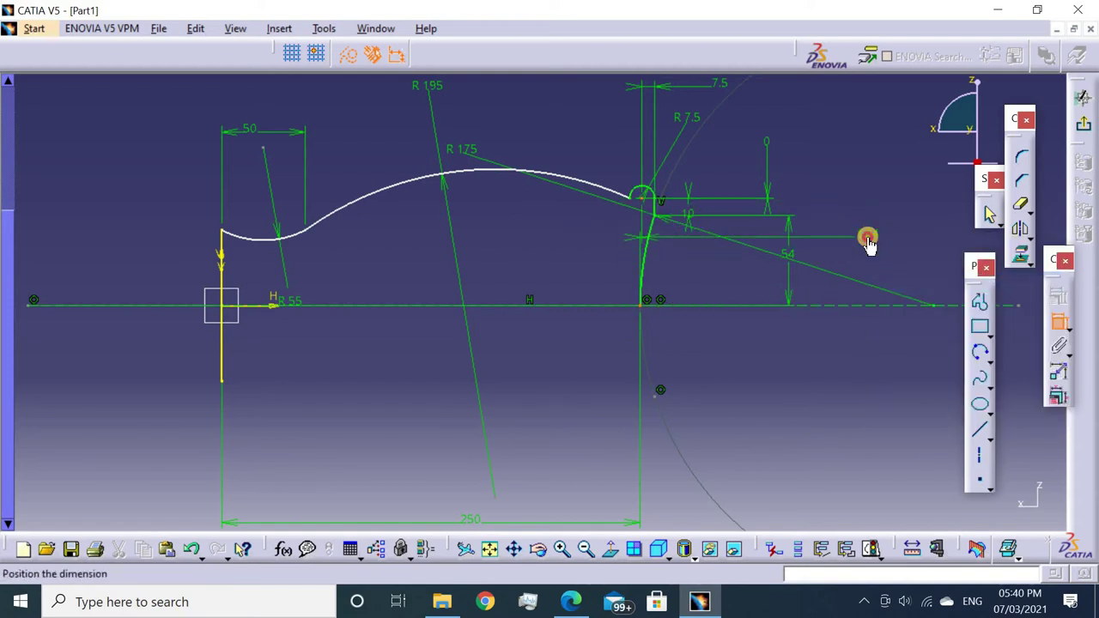
{"action": "left_click", "coordinate": [869, 240]}
{"action": "double_click", "coordinate": [865, 240]}
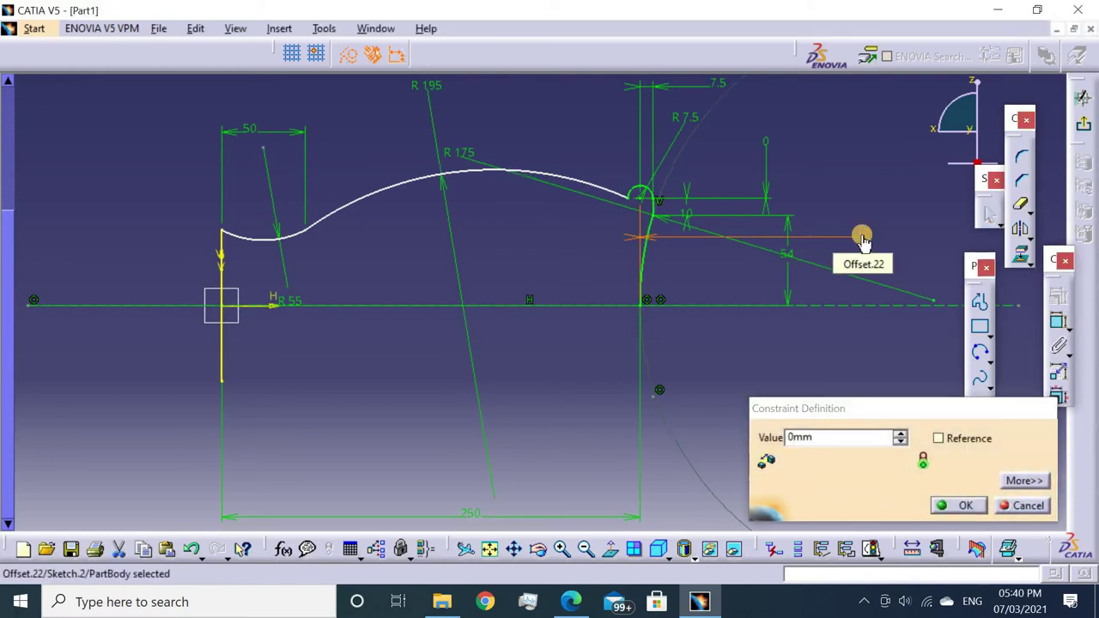
{"action": "key", "text": "Return"}
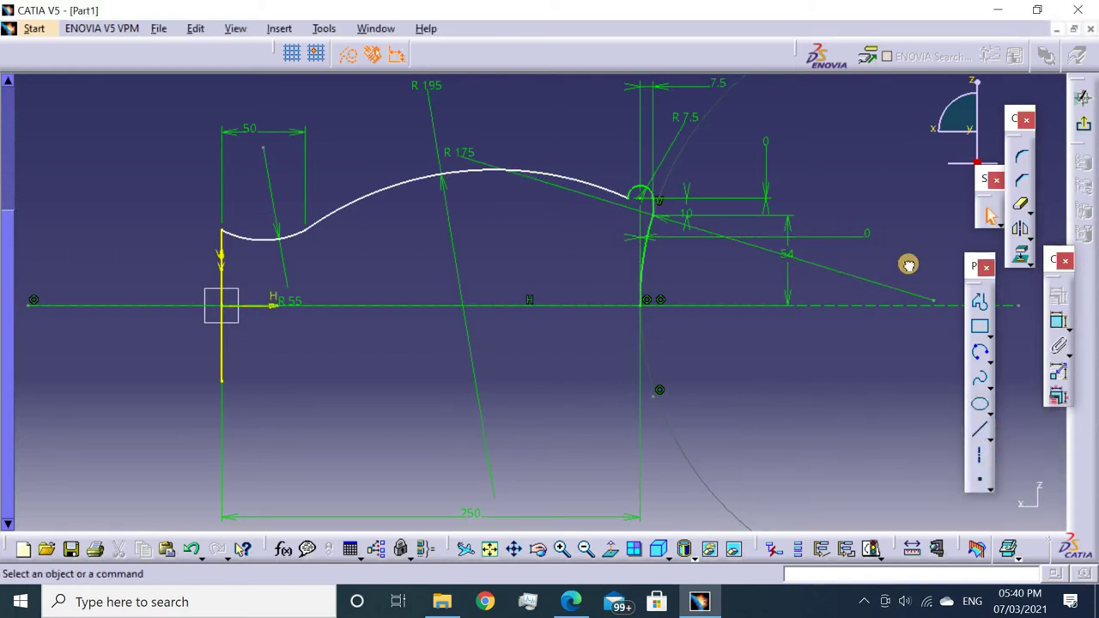
{"action": "mouse_move", "coordinate": [303, 235]}
{"action": "middle_mouse_down"}
{"action": "mouse_move", "coordinate": [314, 267]}
{"action": "mouse_move", "coordinate": [248, 287]}
{"action": "middle_mouse_up"}
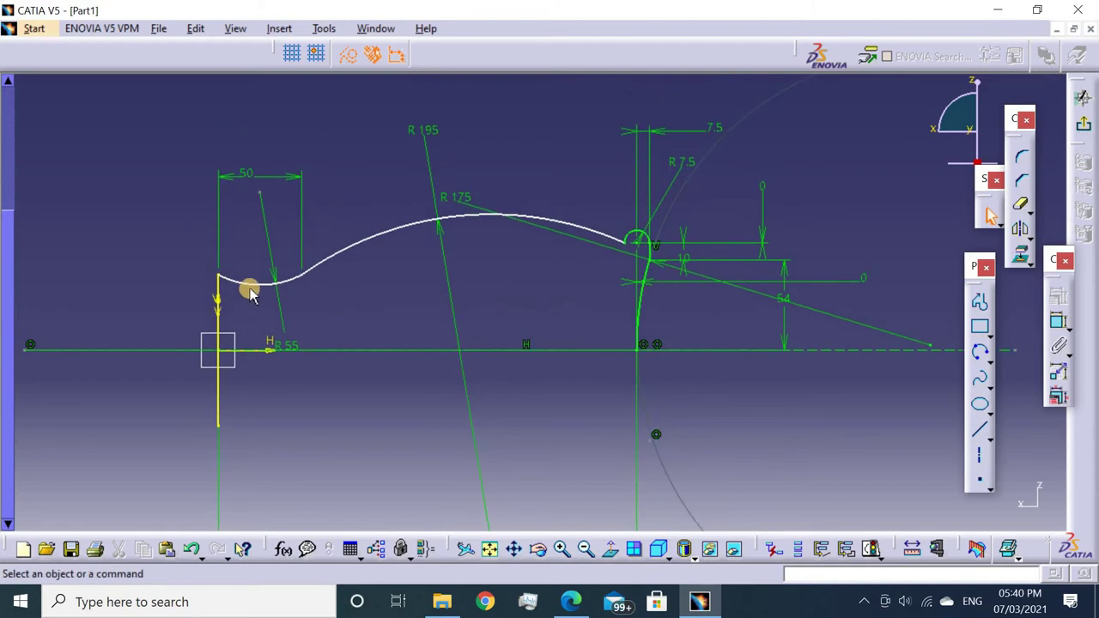
Make the small left arc tangent to the large body curve.
{"action": "left_click", "coordinate": [292, 280]}
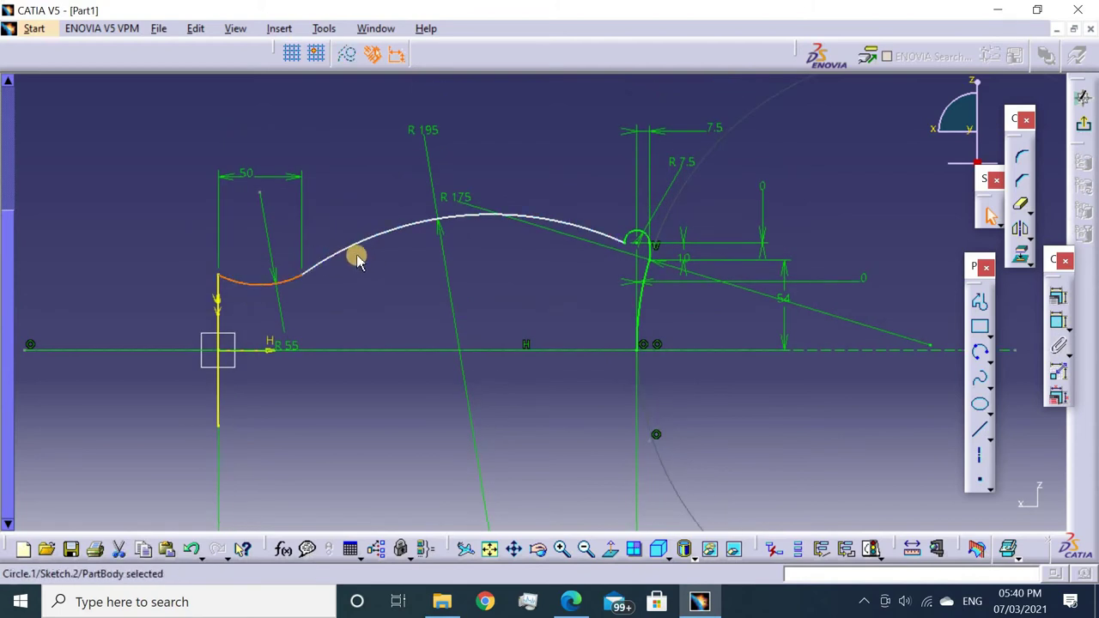
{"action": "left_click", "coordinate": [355, 245], "text": "ctrl"}
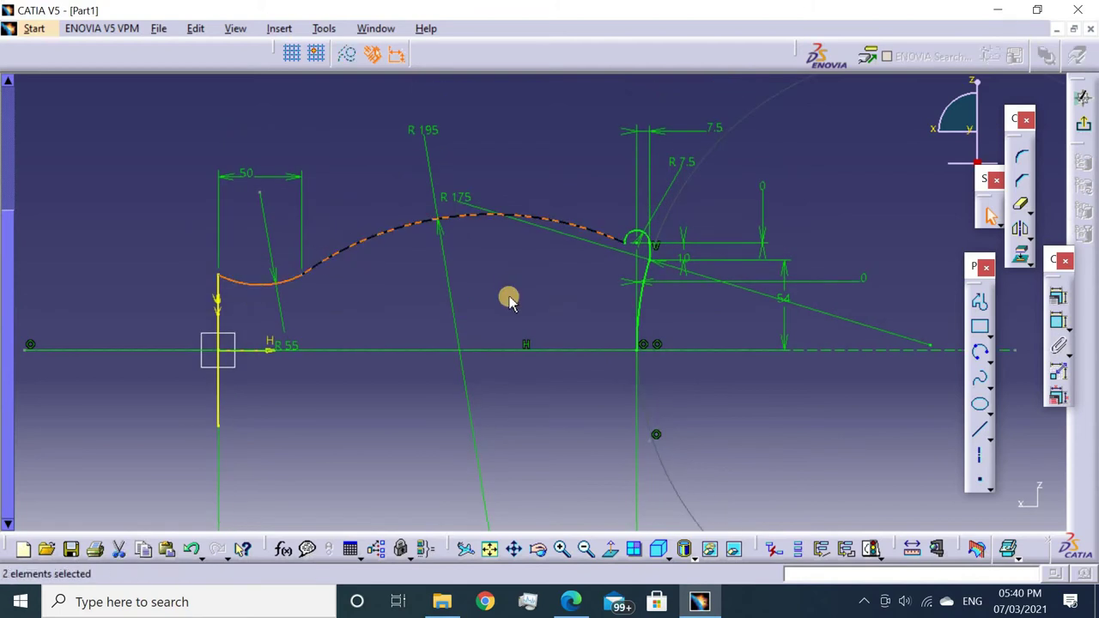
{"action": "left_click", "coordinate": [1058, 295]}
{"action": "left_click", "coordinate": [972, 380]}
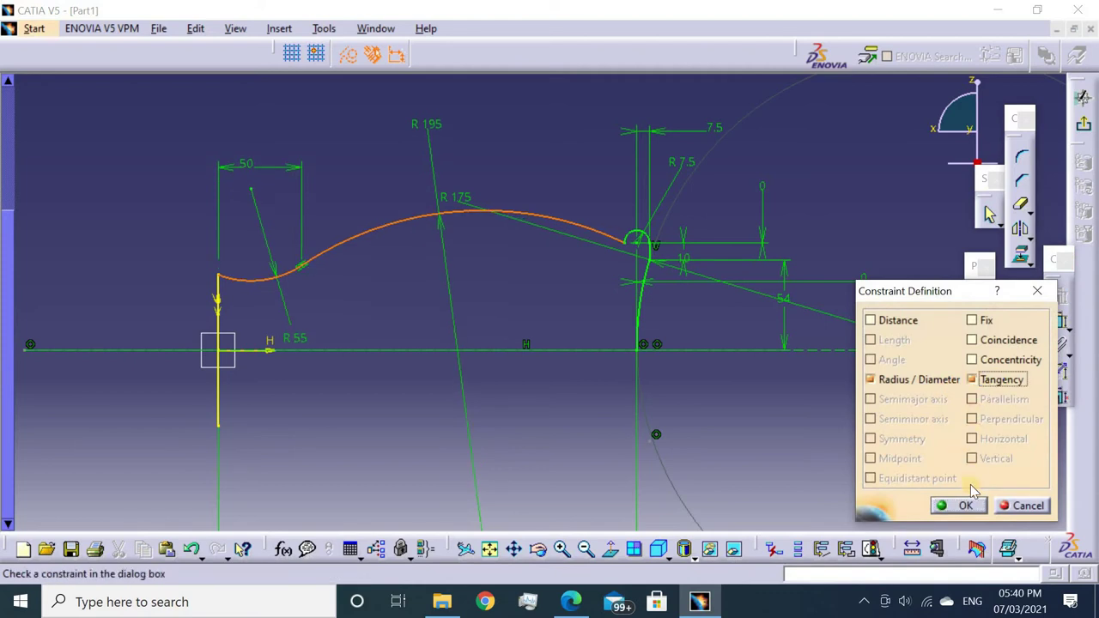
{"action": "left_click", "coordinate": [960, 504]}
Convert the left vertical line into construction geometry.
{"action": "middle_click_drag", "start_coordinate": [669, 219], "coordinate": [653, 282]}
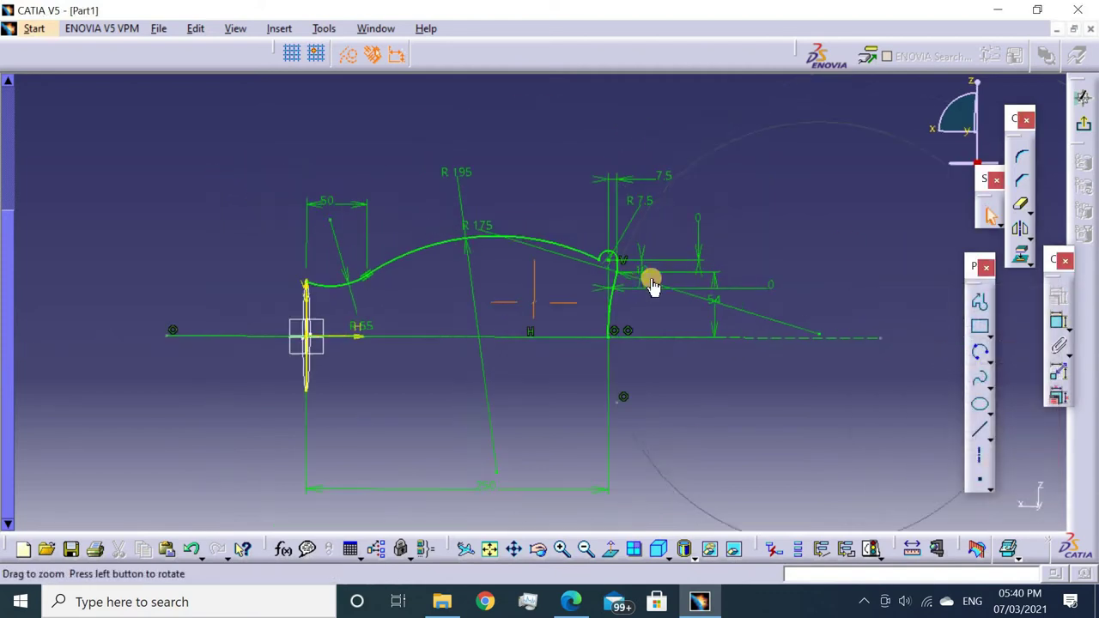
{"action": "middle_click_drag", "start_coordinate": [728, 233], "coordinate": [719, 462]}
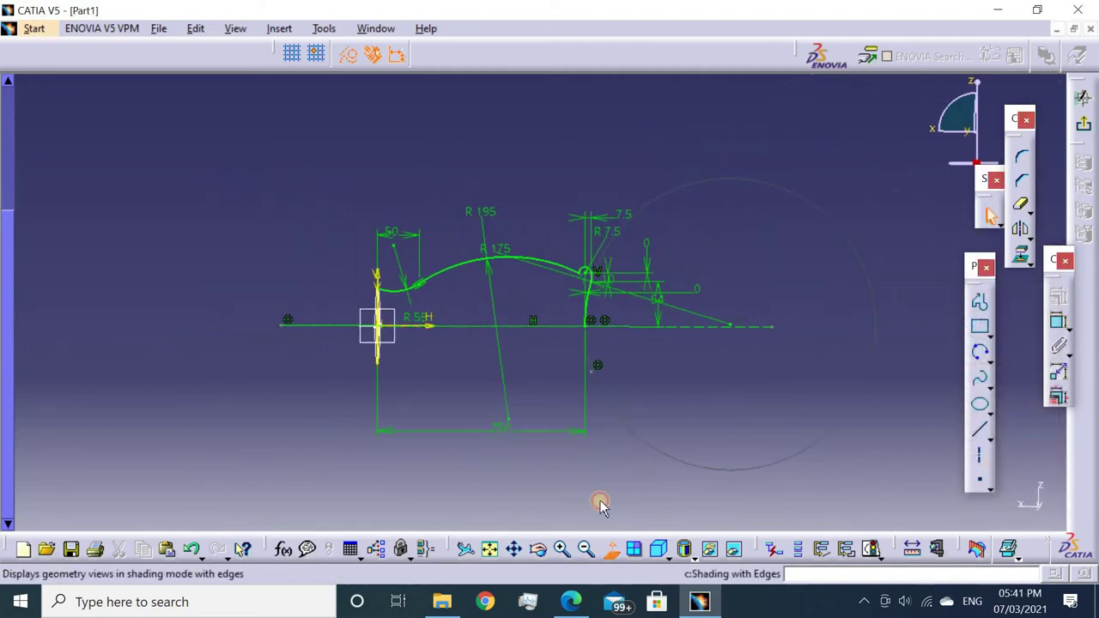
{"action": "mouse_move", "coordinate": [609, 315]}
{"action": "middle_mouse_down"}
{"action": "mouse_move", "coordinate": [691, 204]}
{"action": "mouse_move", "coordinate": [729, 229]}
{"action": "middle_mouse_up"}
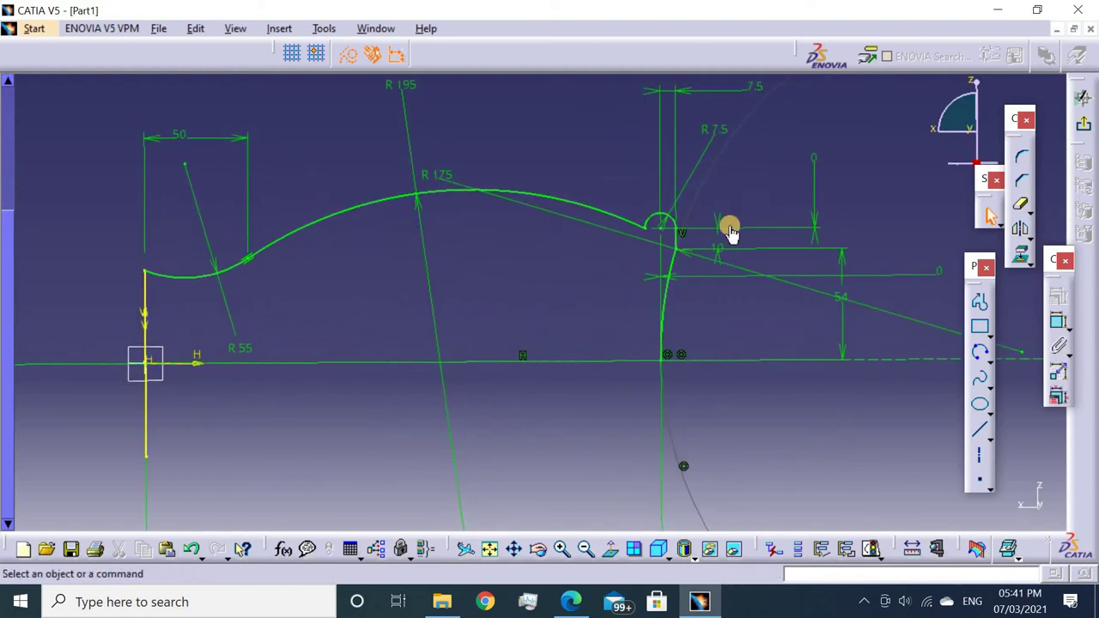
{"action": "middle_click_drag", "start_coordinate": [804, 297], "coordinate": [824, 241]}
{"action": "middle_click_drag", "start_coordinate": [852, 202], "coordinate": [883, 215]}
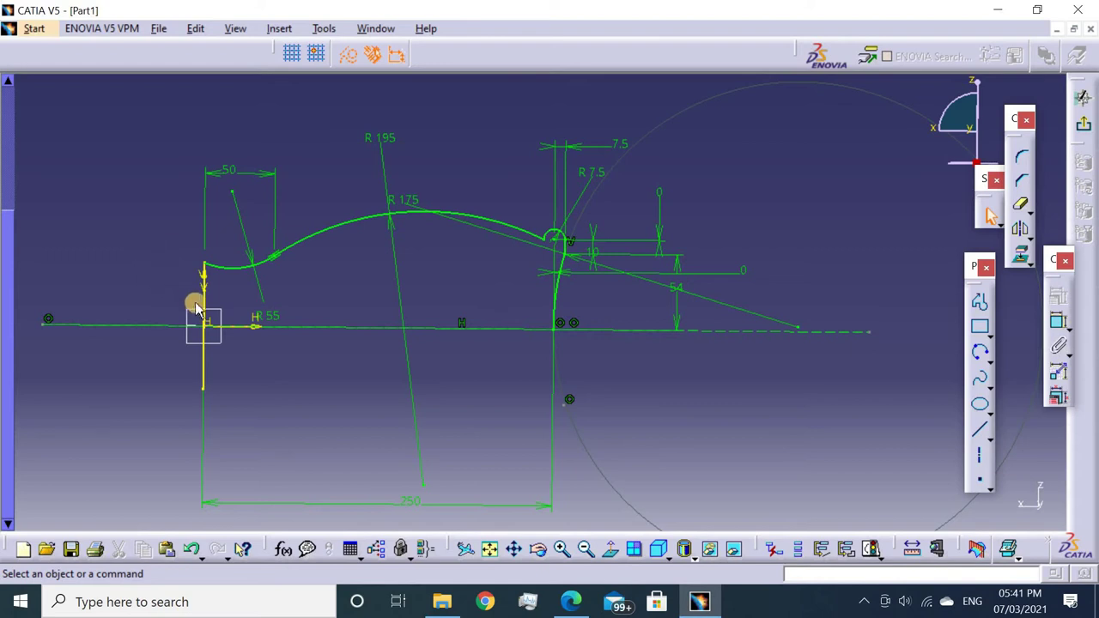
{"action": "left_click", "coordinate": [347, 54]}
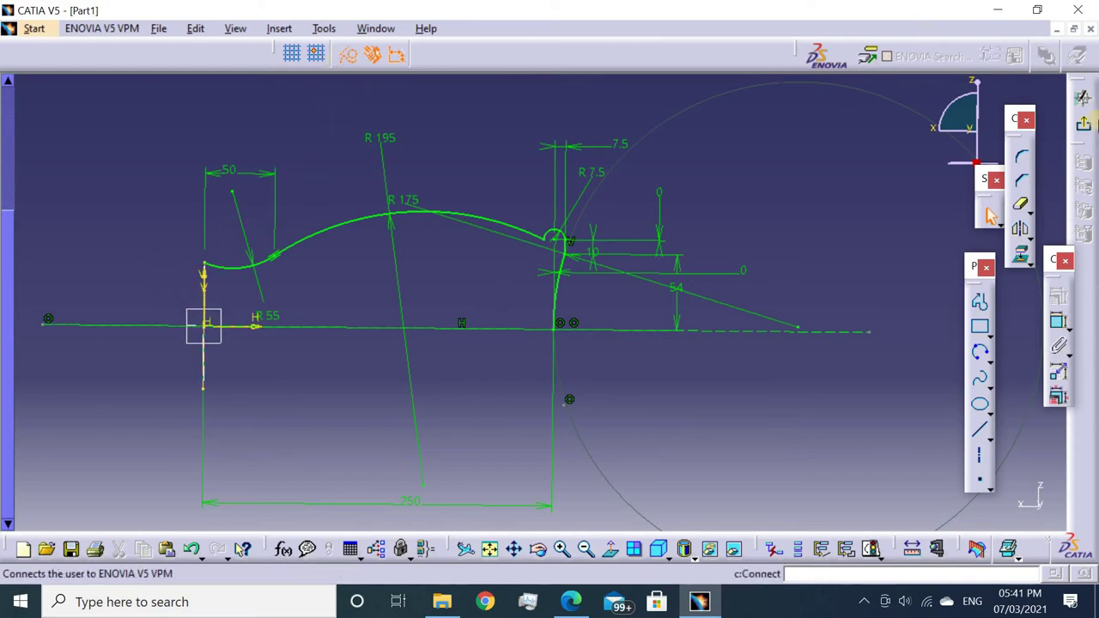
Revolve the vase profile a full 360° about the horizontal axis into a surface.
{"action": "left_click", "coordinate": [1060, 126]}
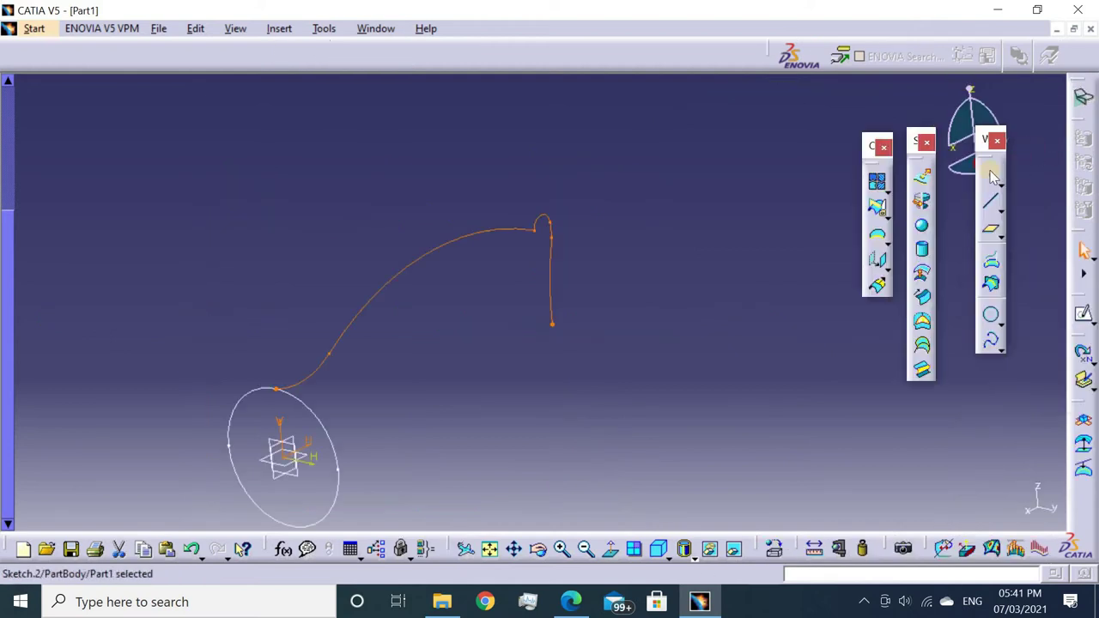
{"action": "mouse_move", "coordinate": [473, 304]}
{"action": "middle_mouse_down"}
{"action": "mouse_move", "coordinate": [636, 244]}
{"action": "mouse_move", "coordinate": [655, 267]}
{"action": "middle_mouse_up"}
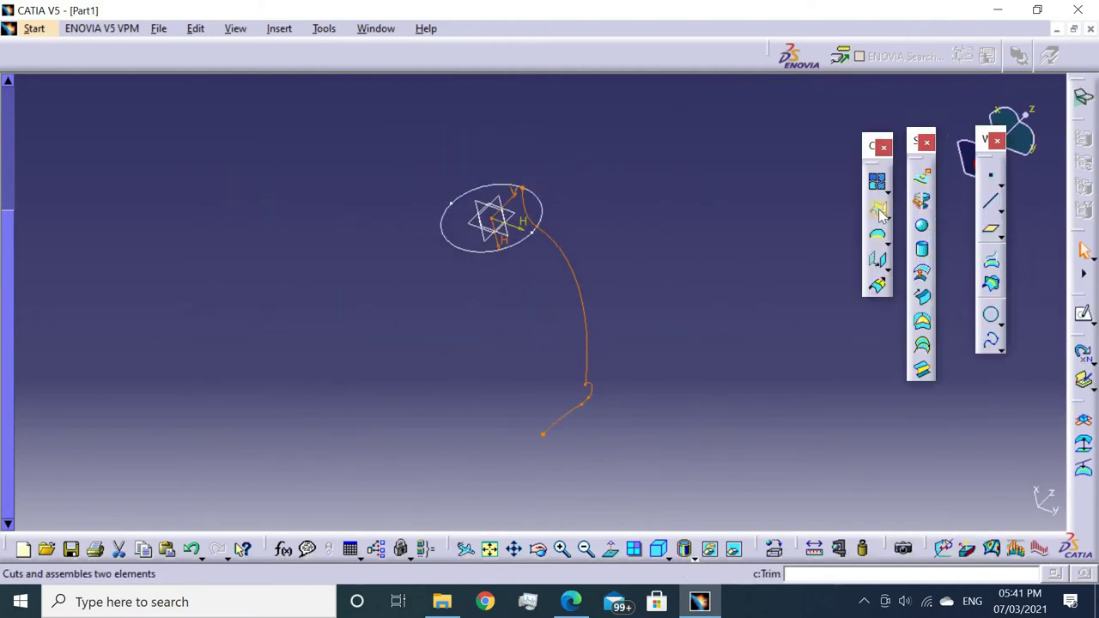
{"action": "left_click", "coordinate": [921, 225]}
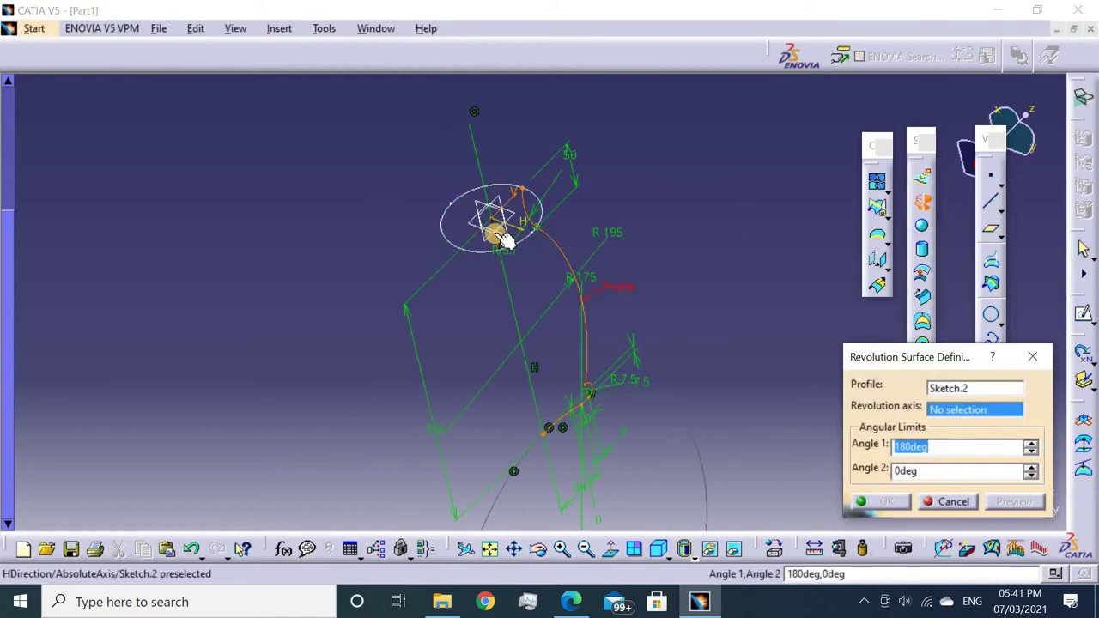
{"action": "left_click", "coordinate": [495, 232]}
{"action": "mouse_move", "coordinate": [520, 403]}
{"action": "middle_mouse_down"}
{"action": "mouse_move", "coordinate": [683, 263]}
{"action": "mouse_move", "coordinate": [541, 343]}
{"action": "mouse_move", "coordinate": [490, 300]}
{"action": "mouse_move", "coordinate": [589, 300]}
{"action": "mouse_move", "coordinate": [575, 351]}
{"action": "mouse_move", "coordinate": [544, 314]}
{"action": "mouse_move", "coordinate": [589, 307]}
{"action": "mouse_move", "coordinate": [557, 243]}
{"action": "mouse_move", "coordinate": [623, 327]}
{"action": "mouse_move", "coordinate": [696, 392]}
{"action": "mouse_move", "coordinate": [662, 346]}
{"action": "mouse_move", "coordinate": [613, 315]}
{"action": "mouse_move", "coordinate": [539, 413]}
{"action": "mouse_move", "coordinate": [485, 393]}
{"action": "mouse_move", "coordinate": [545, 375]}
{"action": "mouse_move", "coordinate": [592, 447]}
{"action": "middle_mouse_up"}
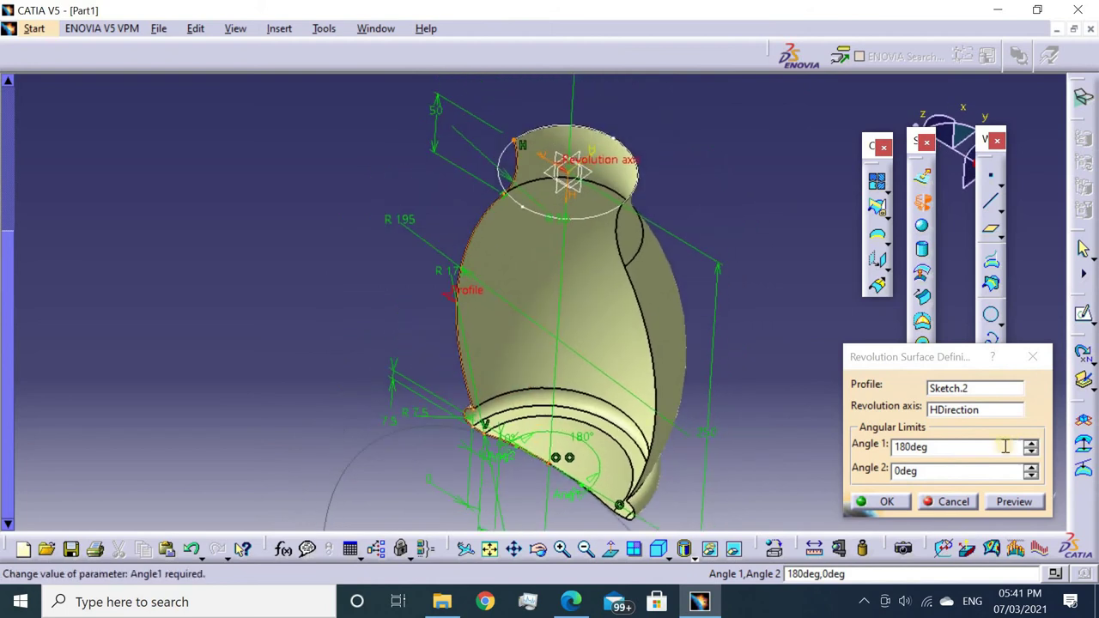
{"action": "type", "text": "36"}
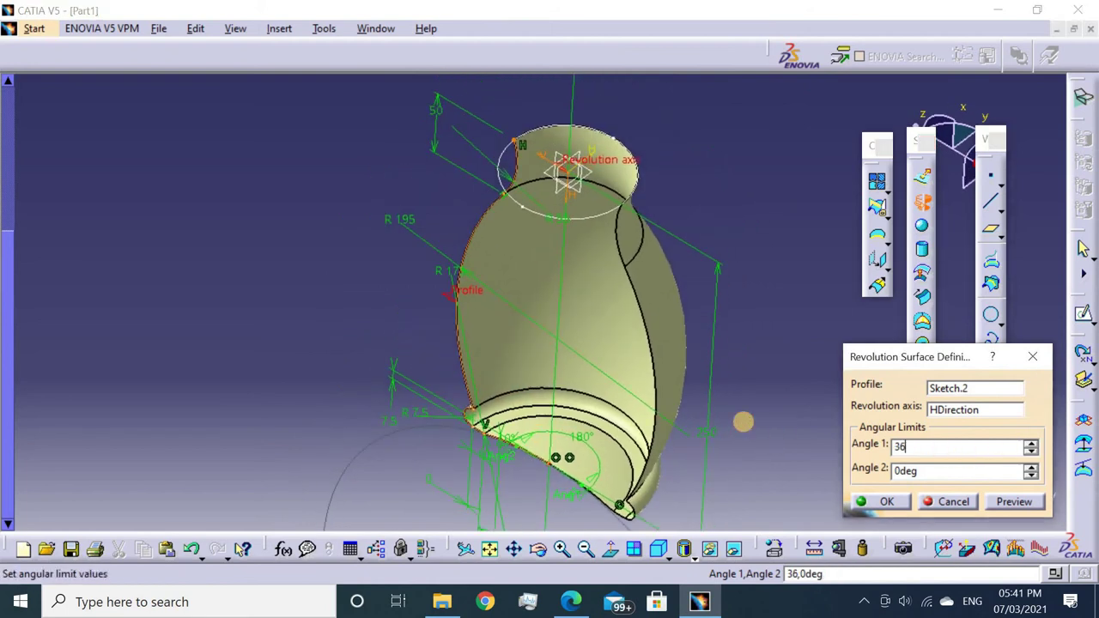
{"action": "type", "text": "0"}
{"action": "key", "text": "Return"}
{"action": "mouse_move", "coordinate": [777, 269]}
{"action": "middle_mouse_down"}
{"action": "mouse_move", "coordinate": [698, 294]}
{"action": "mouse_move", "coordinate": [764, 238]}
{"action": "mouse_move", "coordinate": [660, 357]}
{"action": "mouse_move", "coordinate": [655, 344]}
{"action": "middle_mouse_up"}
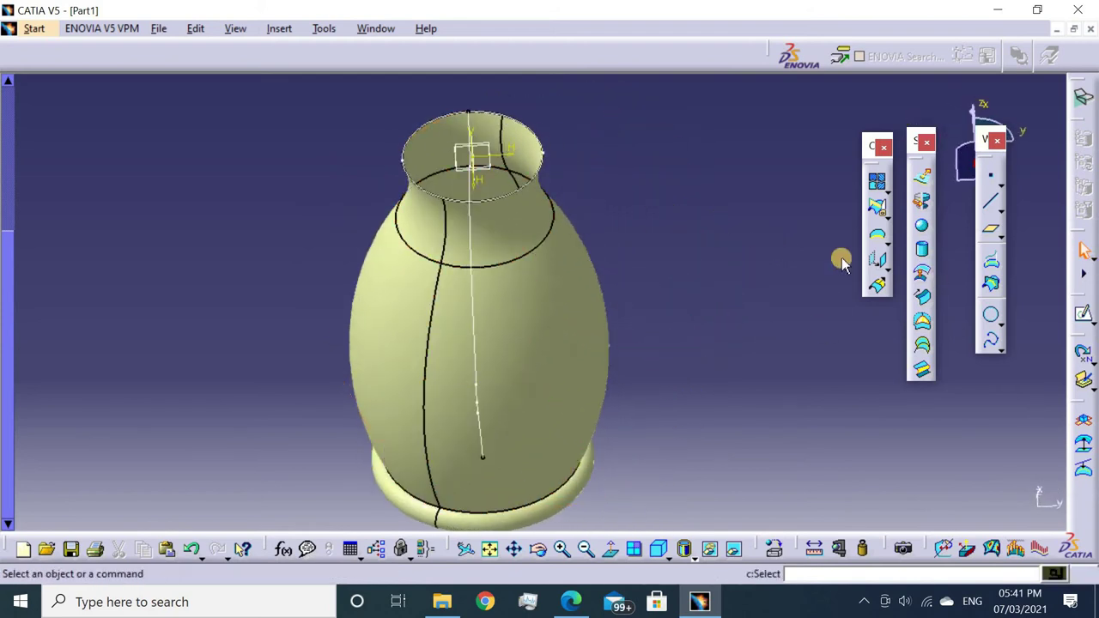
{"action": "mouse_move", "coordinate": [569, 278]}
{"action": "middle_mouse_down"}
{"action": "mouse_move", "coordinate": [684, 221]}
{"action": "mouse_move", "coordinate": [687, 141]}
{"action": "middle_mouse_up"}
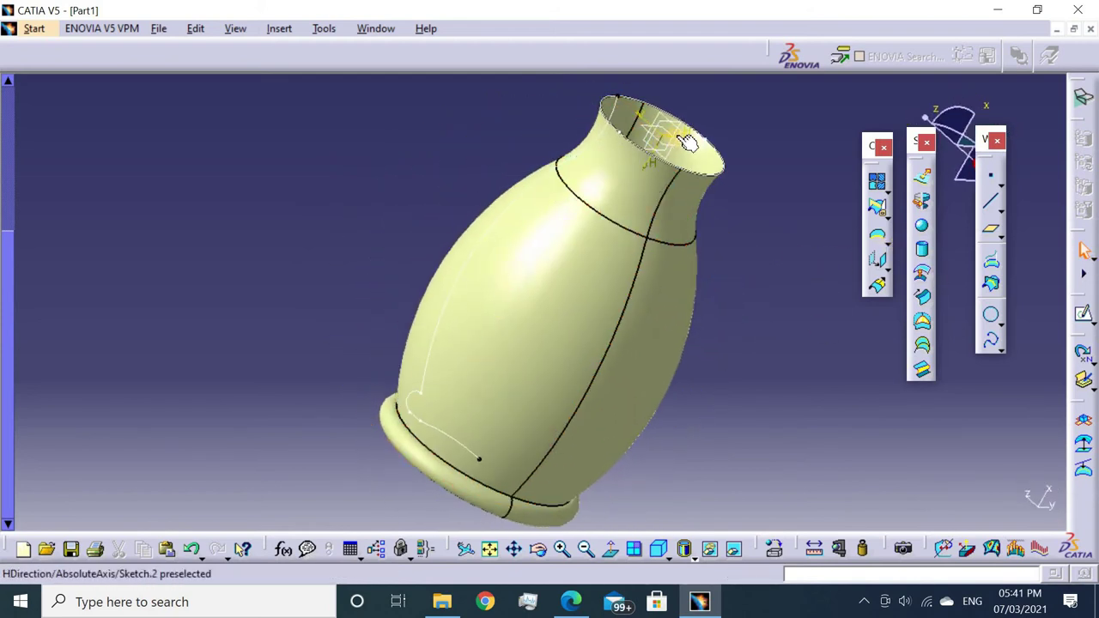
Draw a three-segment handle profile on the zx plane, starting and ending on the vase.
{"action": "left_click", "coordinate": [1082, 314]}
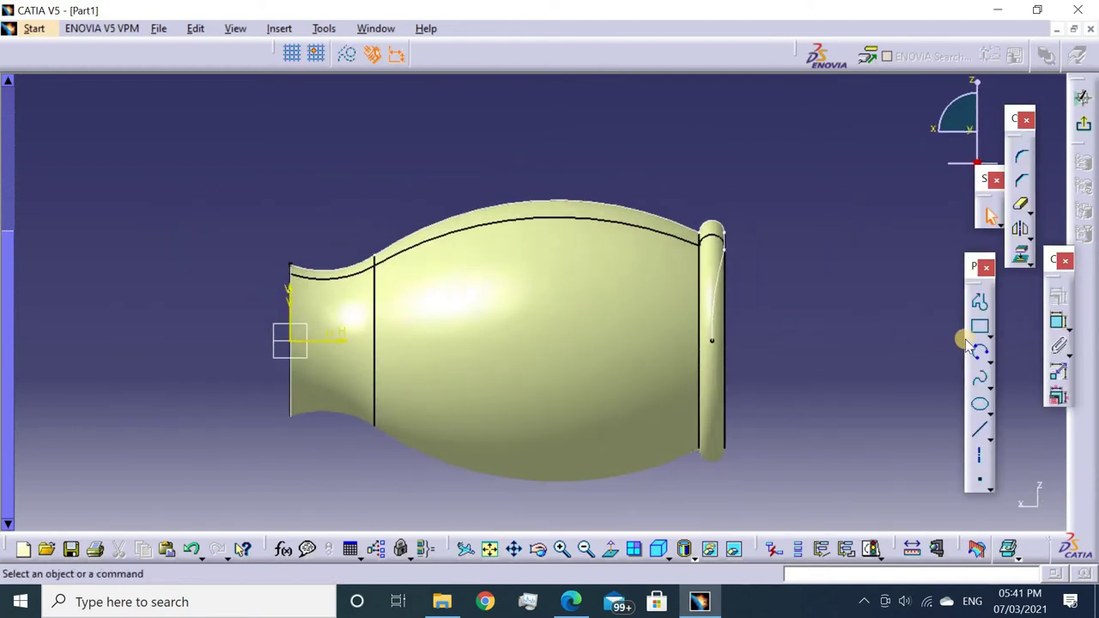
{"action": "left_click", "coordinate": [979, 301]}
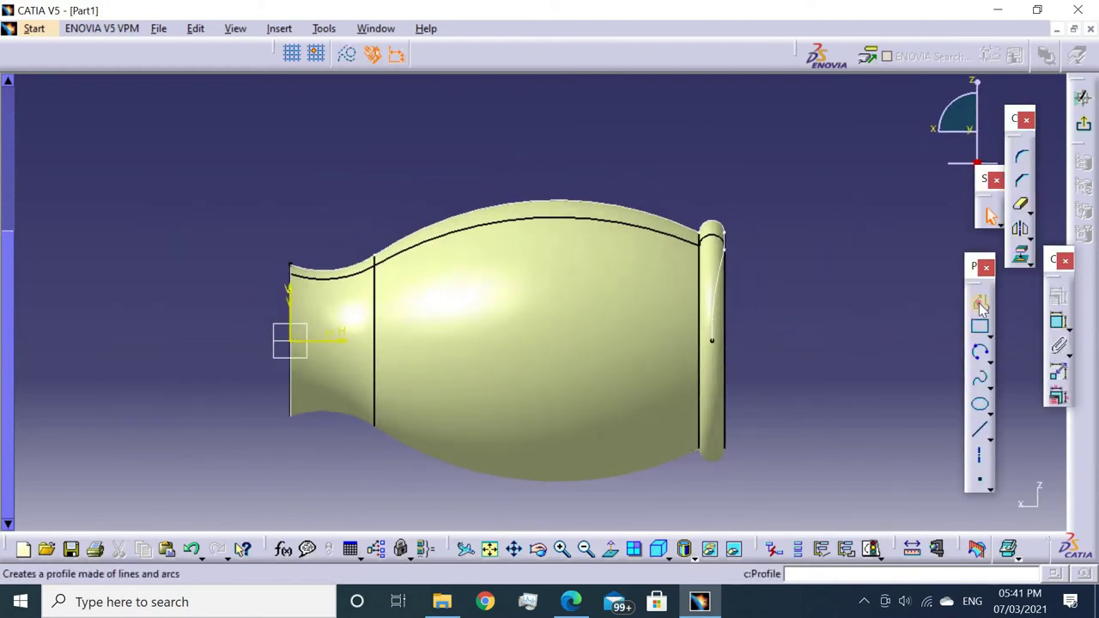
{"action": "left_click", "coordinate": [446, 323]}
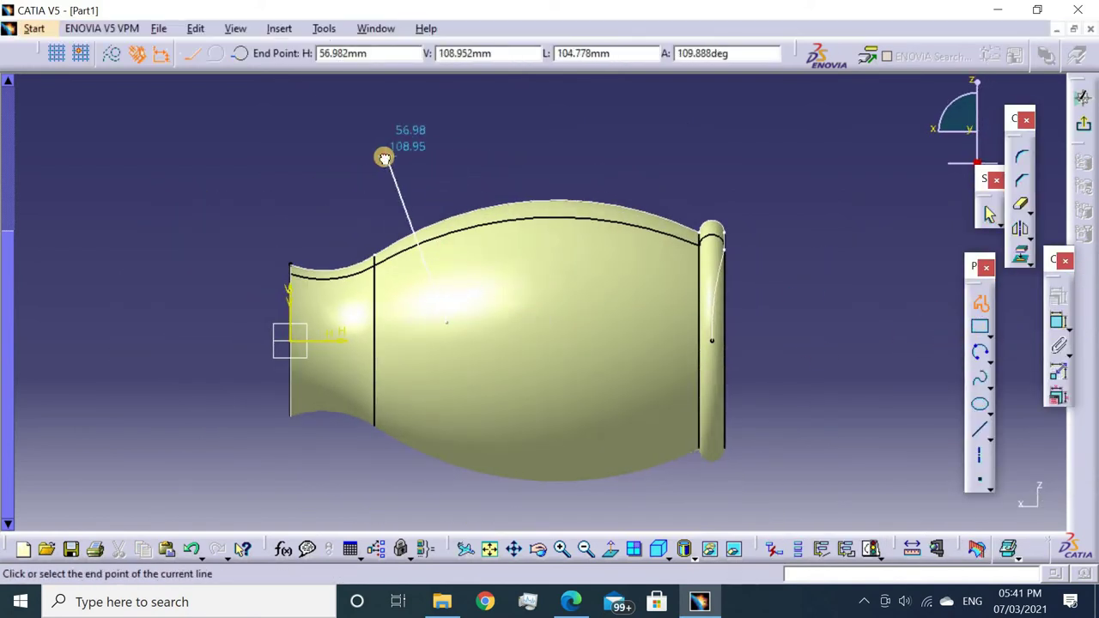
{"action": "left_click", "coordinate": [388, 157]}
{"action": "left_click", "coordinate": [580, 150]}
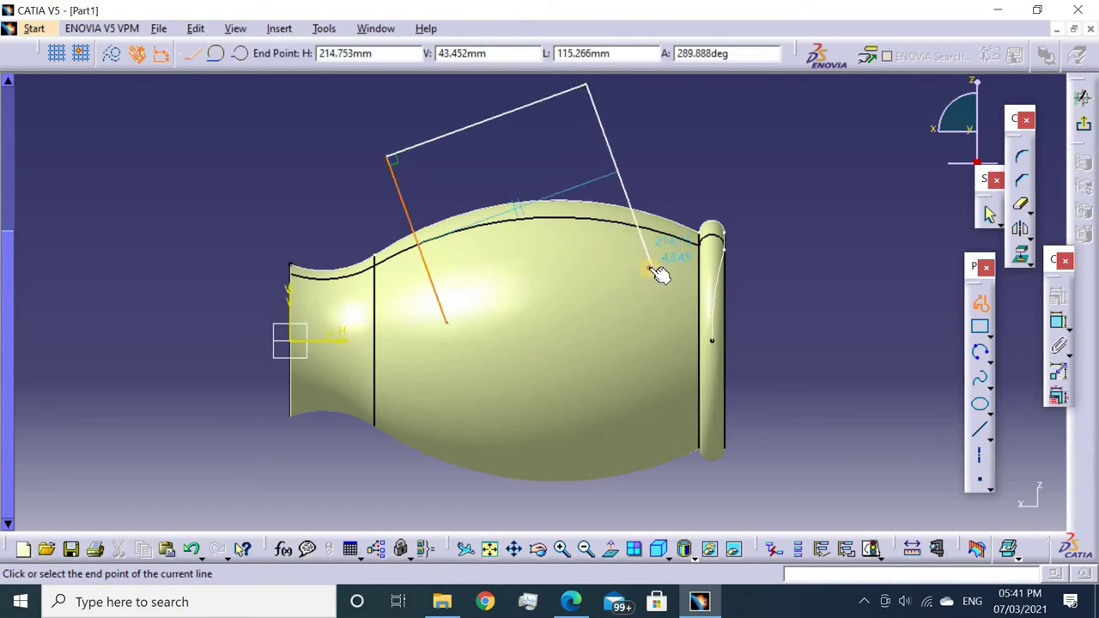
{"action": "left_click", "coordinate": [653, 266]}
{"action": "left_click", "coordinate": [980, 300]}
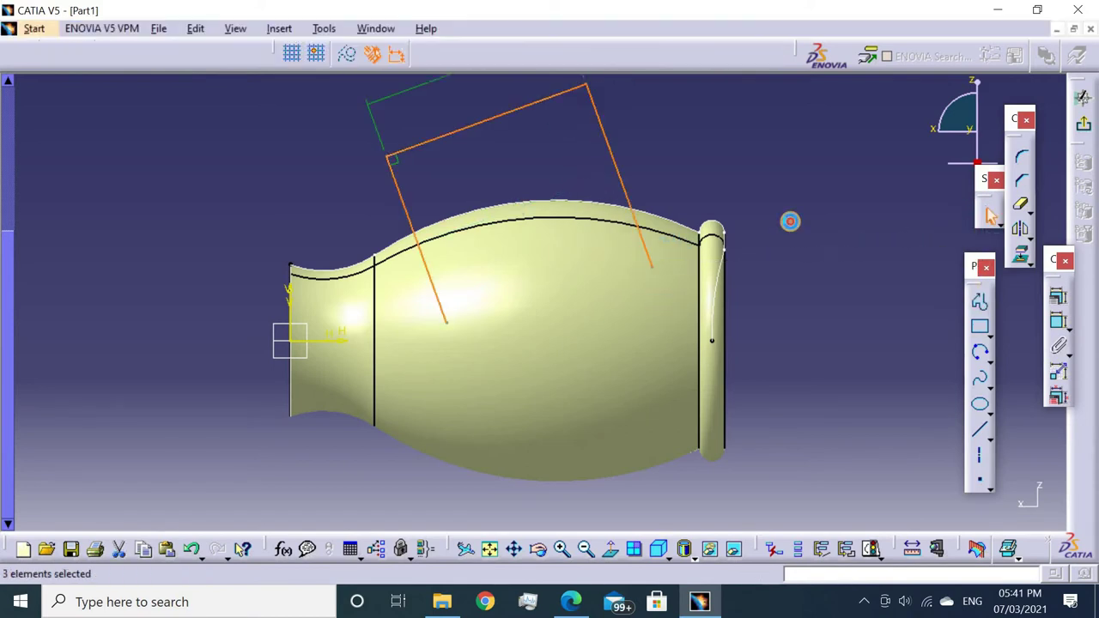
{"action": "left_click", "coordinate": [790, 221]}
{"action": "middle_click_drag", "start_coordinate": [915, 204], "coordinate": [935, 244]}
{"action": "middle_click_drag", "start_coordinate": [949, 201], "coordinate": [959, 253]}
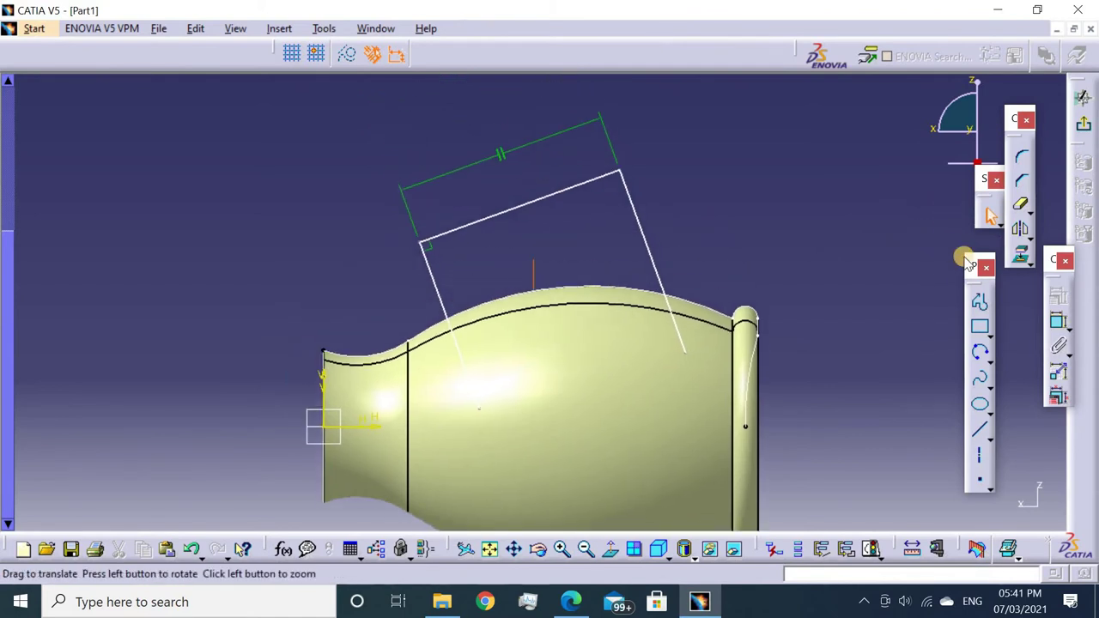
Round the handle's two top corners with R25 and R35 fillets.
{"action": "left_click", "coordinate": [1022, 156]}
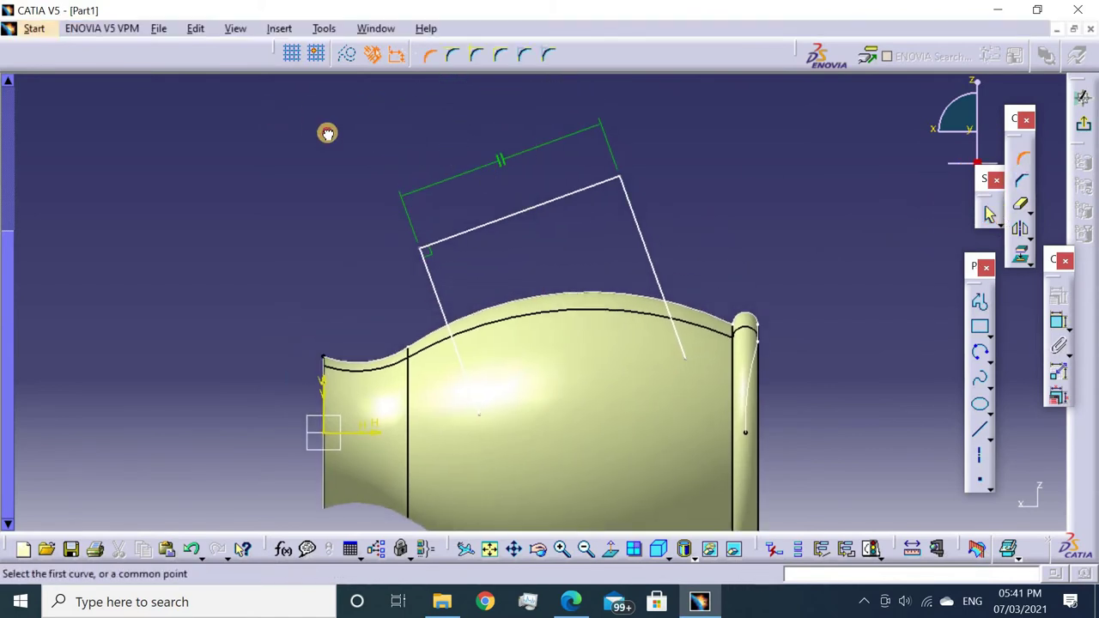
{"action": "left_click_drag", "start_coordinate": [265, 108], "coordinate": [738, 280]}
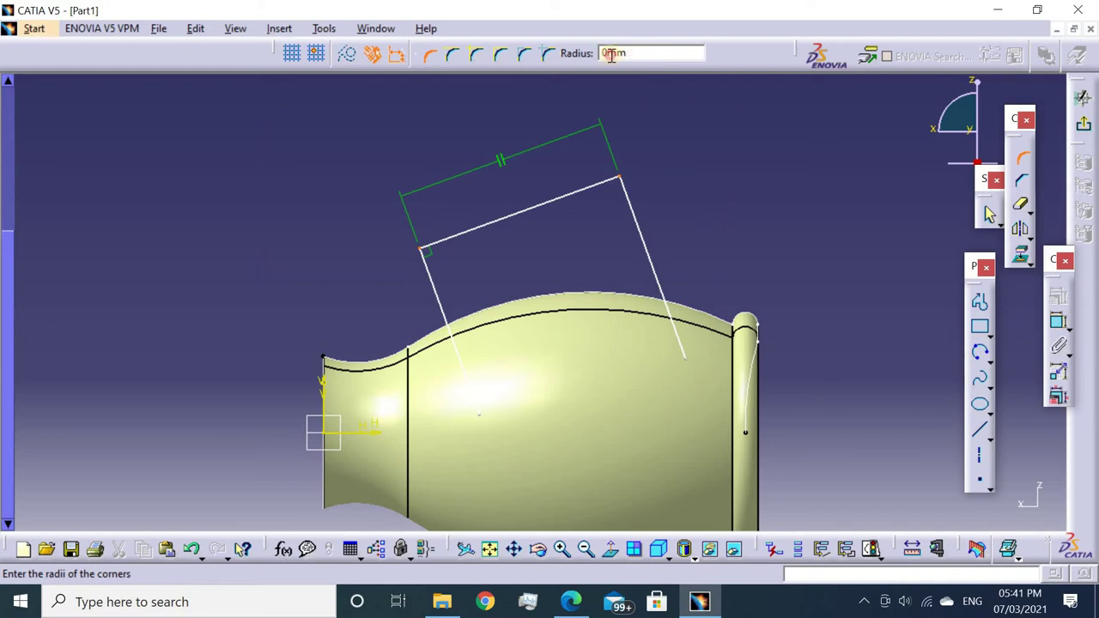
{"action": "key", "text": "Return"}
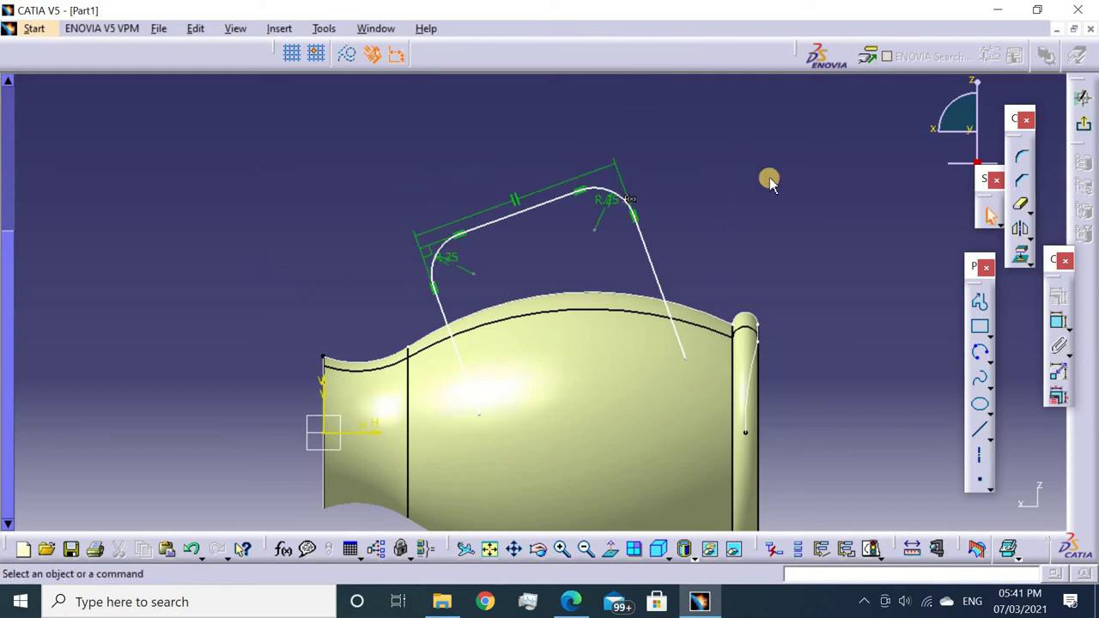
{"action": "middle_click_drag", "start_coordinate": [603, 350], "coordinate": [723, 282]}
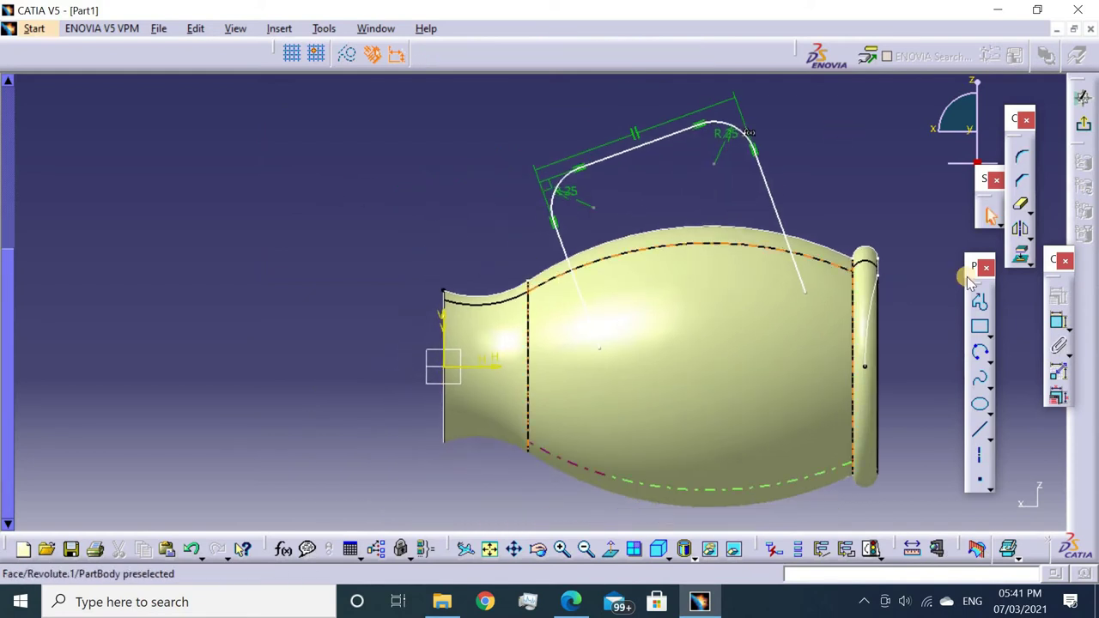
Set a 20° angle between the vase edge and the slanted handle leg.
{"action": "left_click", "coordinate": [1057, 317]}
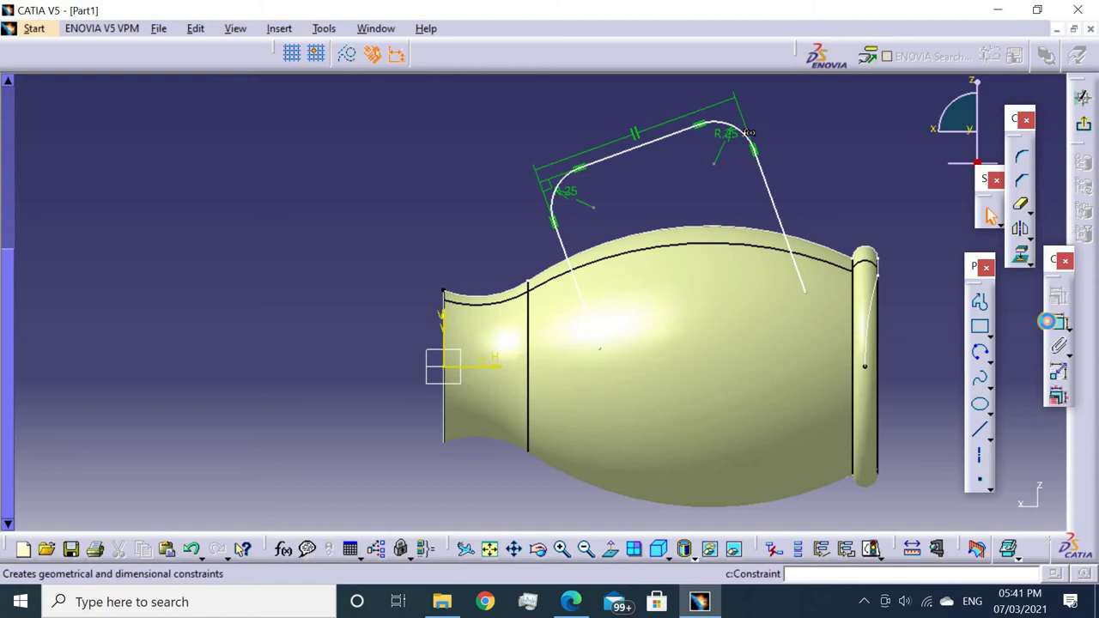
{"action": "left_click", "coordinate": [530, 333]}
{"action": "left_click", "coordinate": [587, 309]}
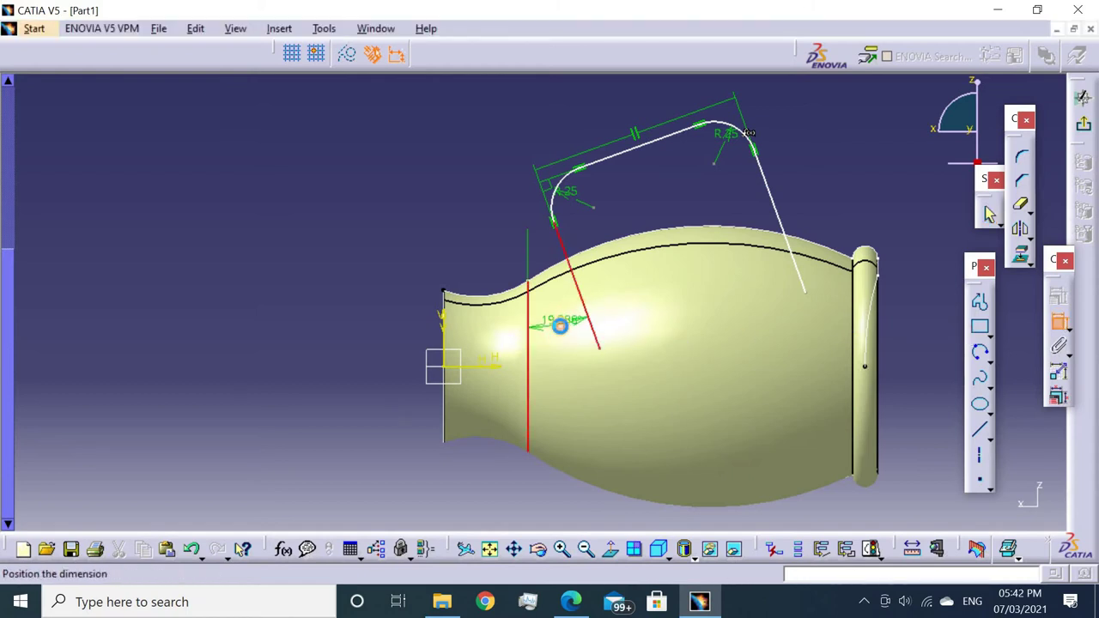
{"action": "left_click", "coordinate": [560, 324]}
{"action": "double_click", "coordinate": [554, 327]}
{"action": "type", "text": "20"}
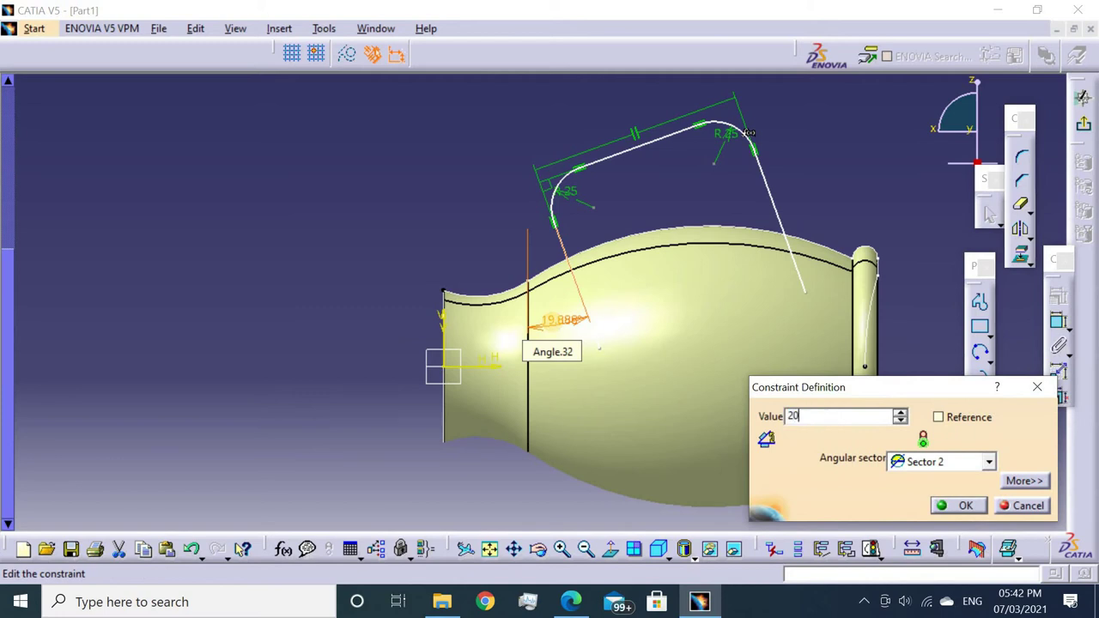
{"action": "left_click", "coordinate": [957, 505]}
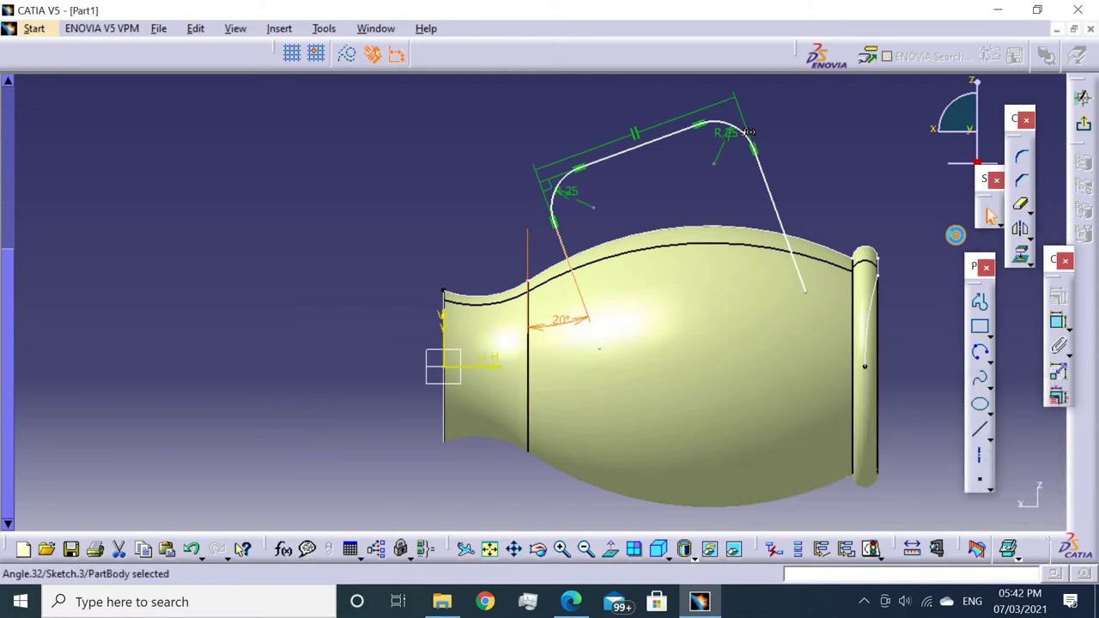
Dimension the R25 and R35 arc centres 77.5 mm apart.
{"action": "left_click", "coordinate": [1058, 321]}
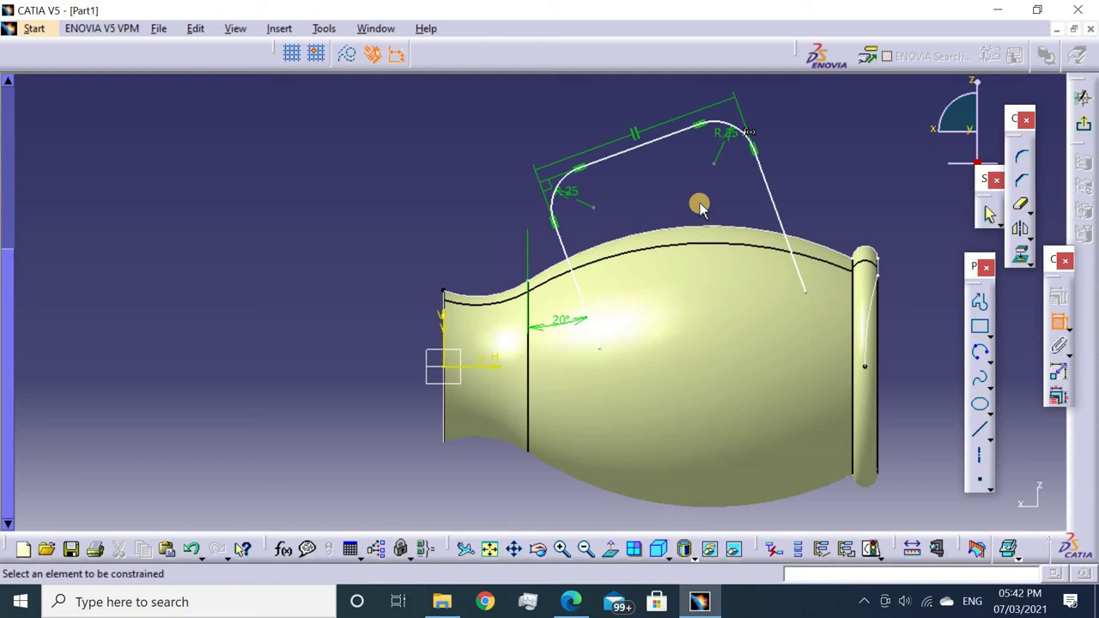
{"action": "left_click", "coordinate": [594, 210]}
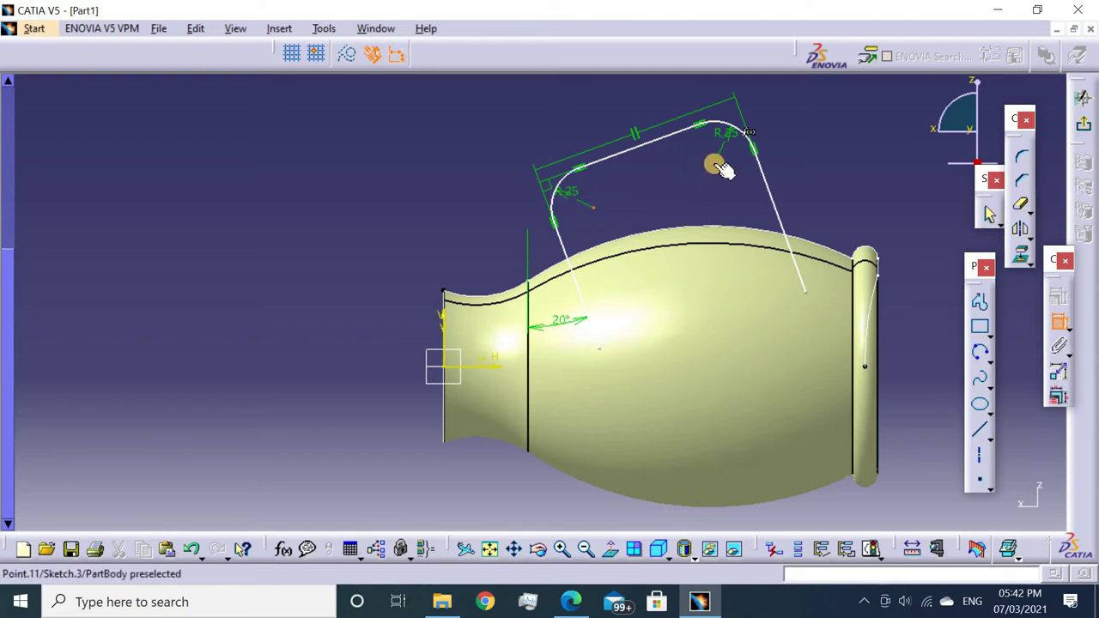
{"action": "left_click", "coordinate": [714, 163]}
{"action": "double_click", "coordinate": [611, 99]}
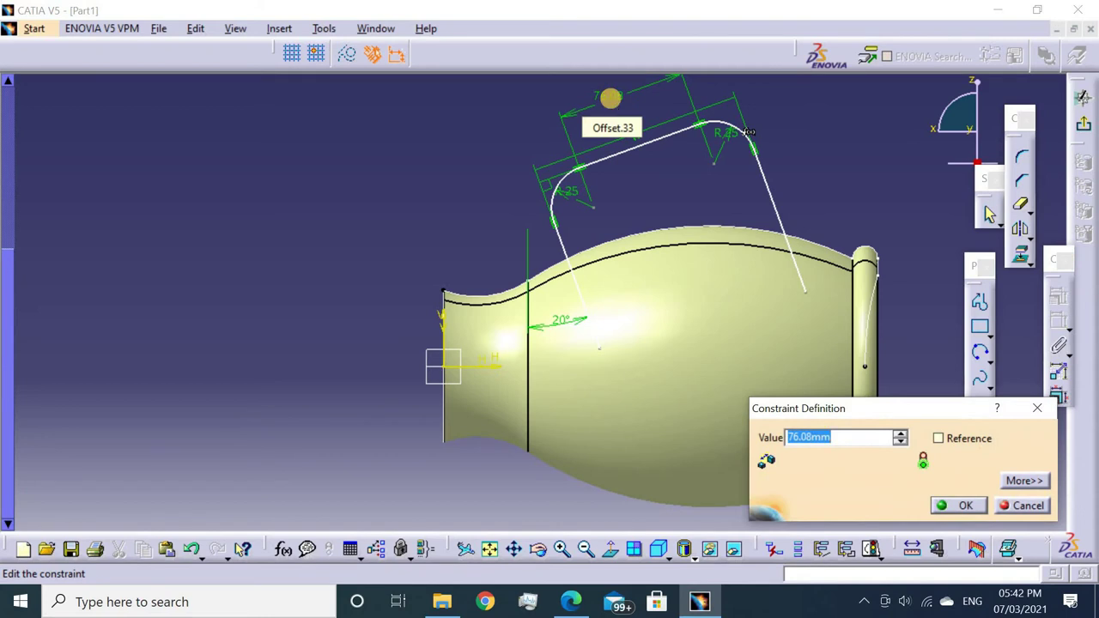
{"action": "key", "text": "Return"}
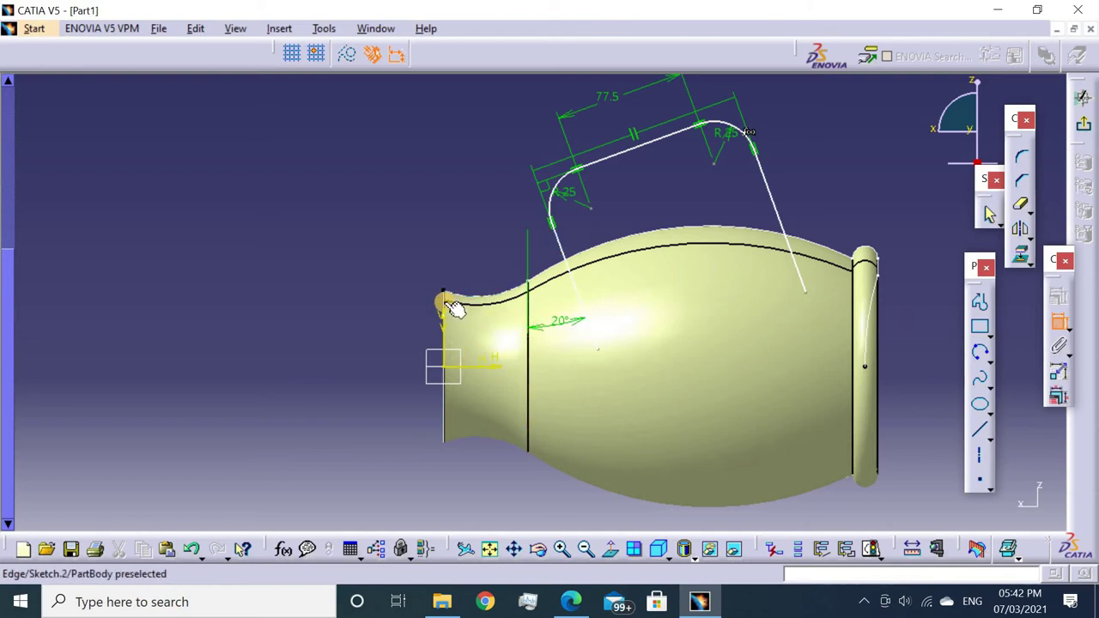
Set a 71 mm horizontal distance from the jug's left end to the arc.
{"action": "left_click", "coordinate": [453, 307]}
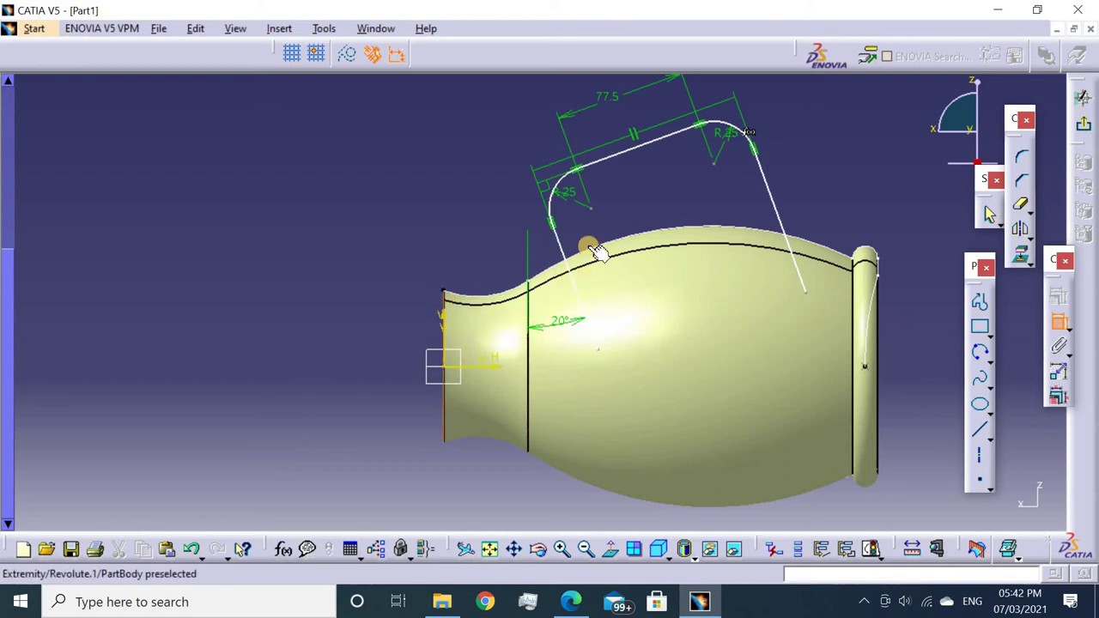
{"action": "left_click", "coordinate": [595, 211]}
{"action": "left_click", "coordinate": [498, 102]}
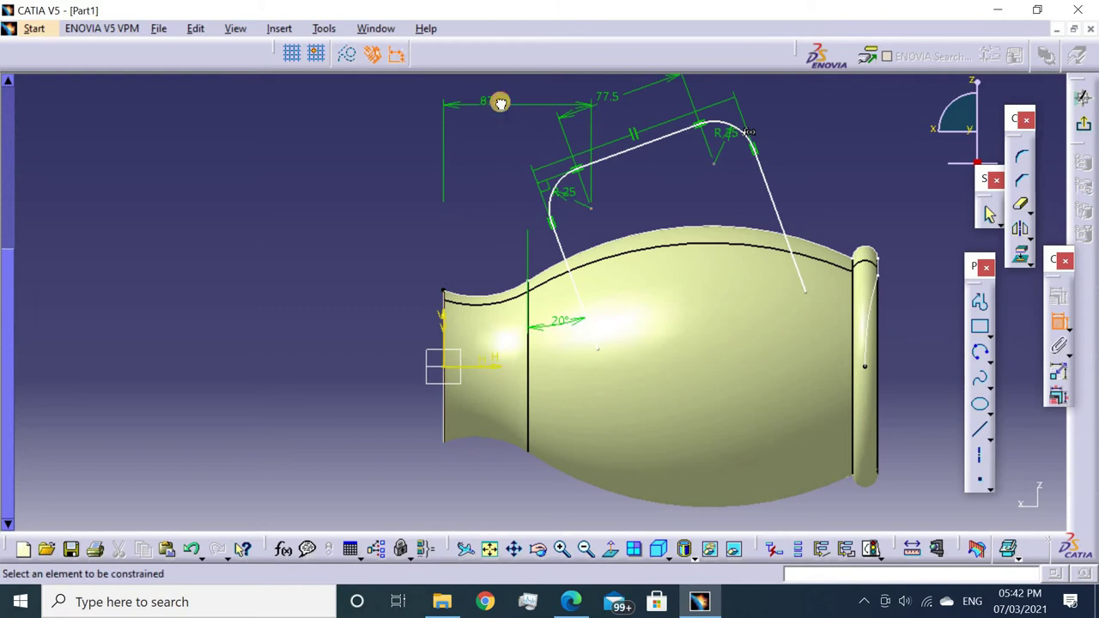
{"action": "double_click", "coordinate": [500, 105]}
{"action": "type", "text": "71"}
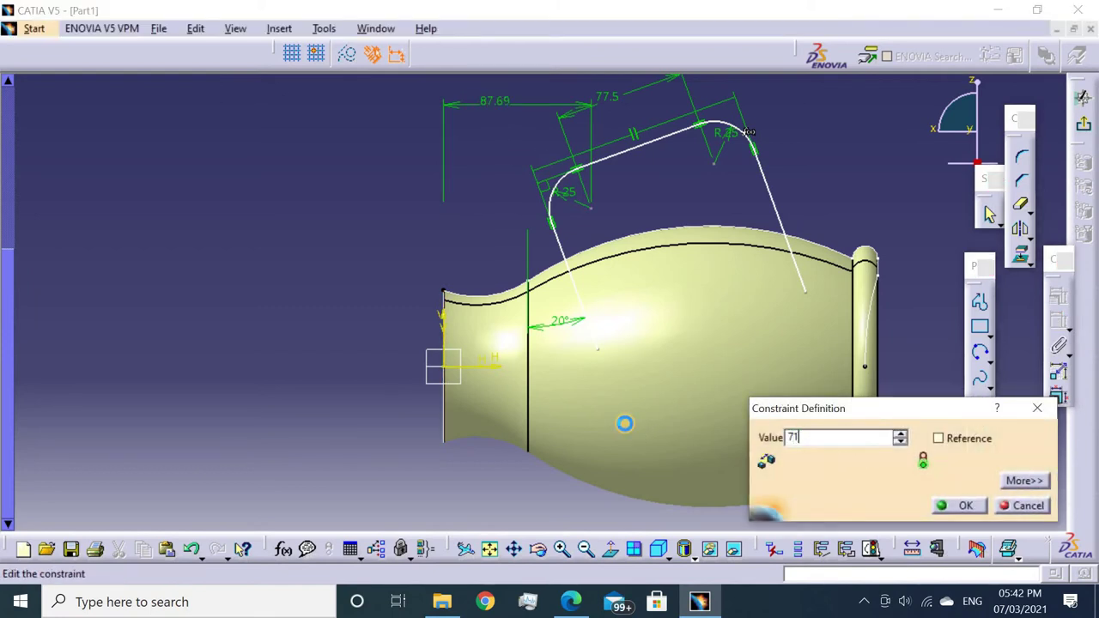
{"action": "key", "text": "Return"}
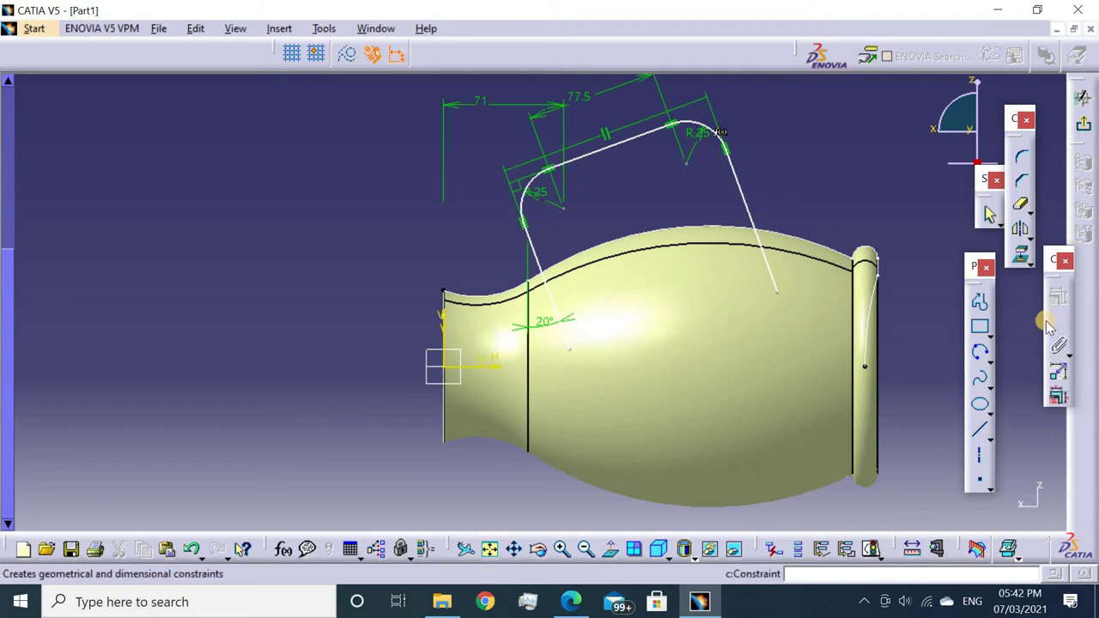
Set the handle arc point 119 mm from the horizontal axis.
{"action": "left_click", "coordinate": [463, 371]}
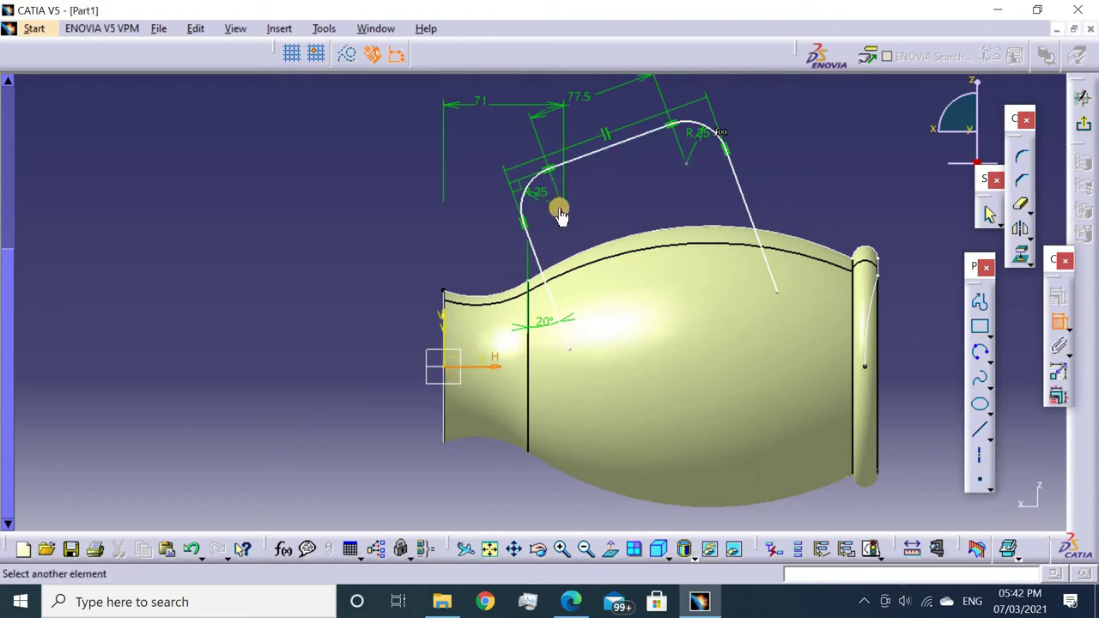
{"action": "left_click", "coordinate": [546, 169]}
{"action": "left_click", "coordinate": [342, 242]}
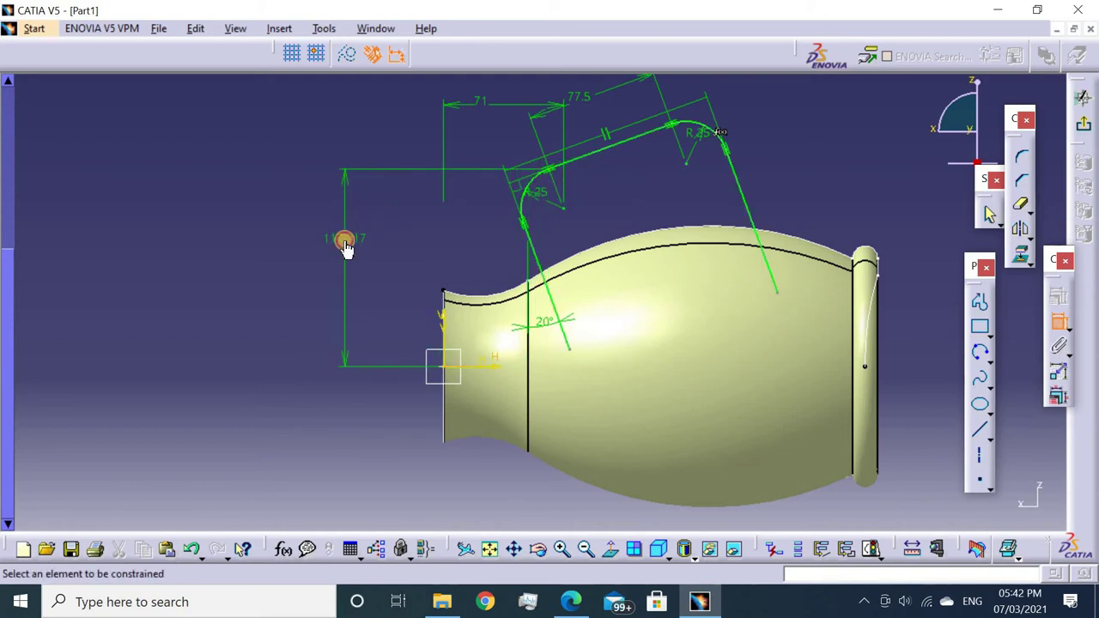
{"action": "double_click", "coordinate": [345, 237]}
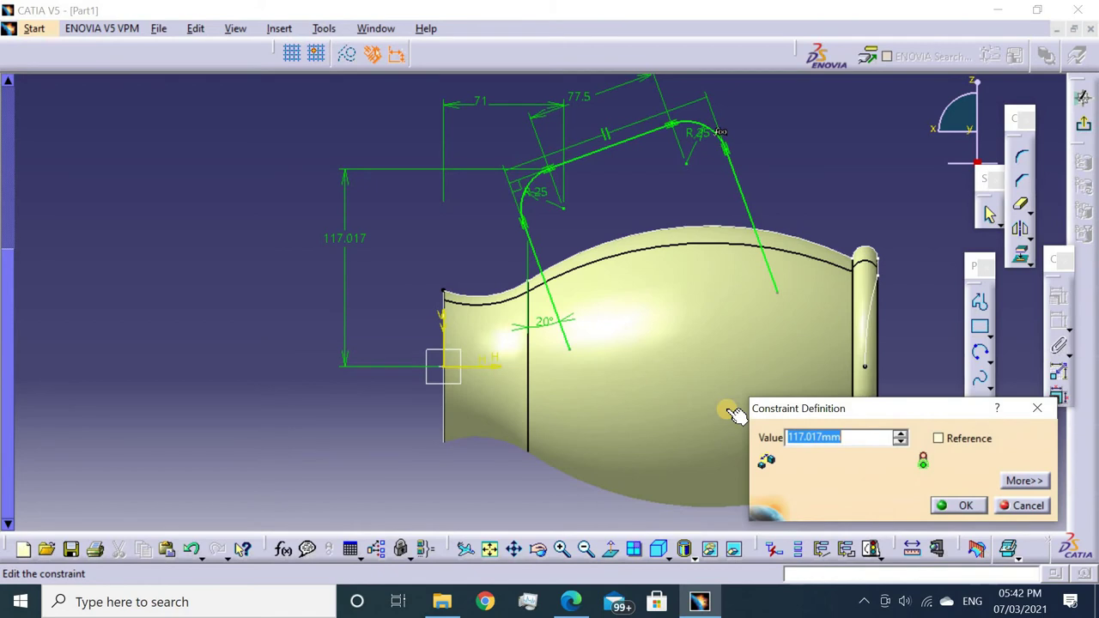
{"action": "type", "text": "119"}
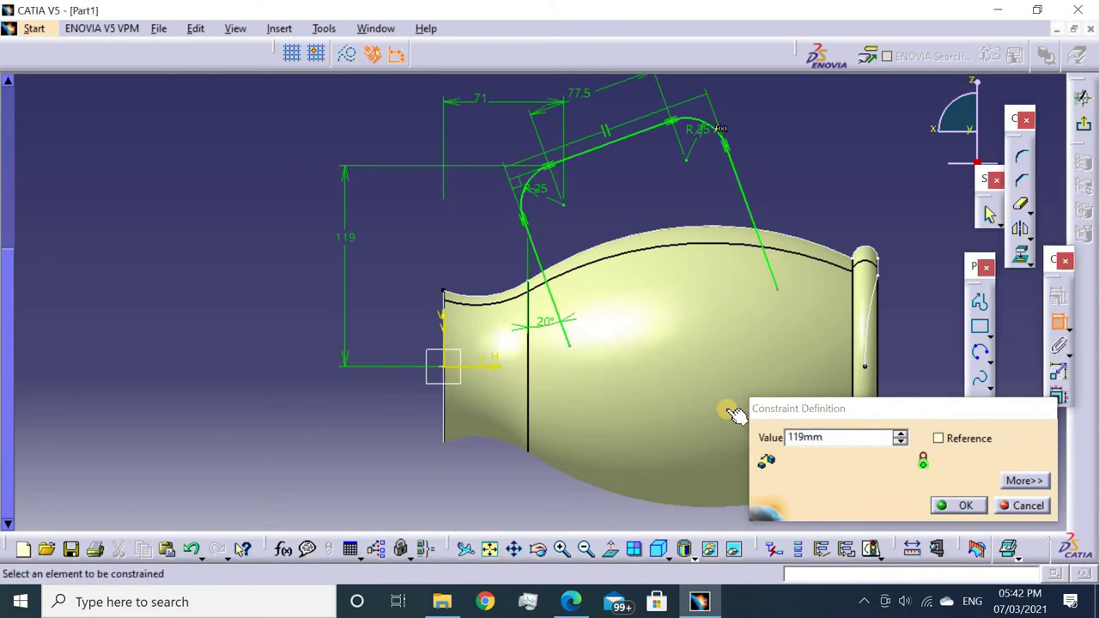
{"action": "key", "text": "Return"}
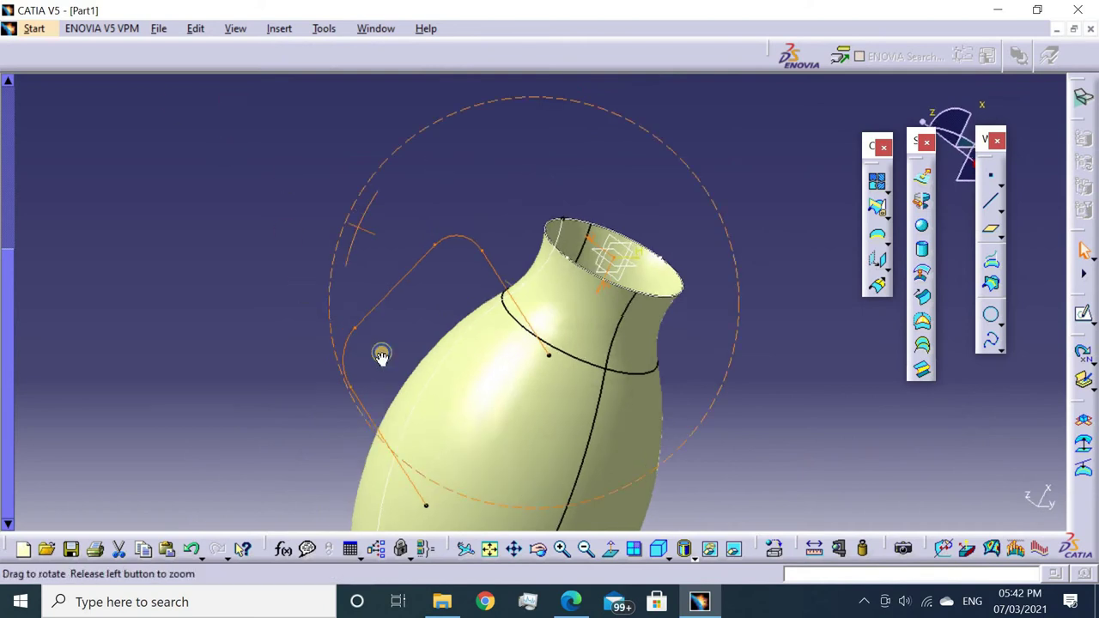
Create Plane.1 normal to the Sketch.3 handle curve at its end point.
{"action": "middle_click_drag", "start_coordinate": [285, 176], "coordinate": [289, 179]}
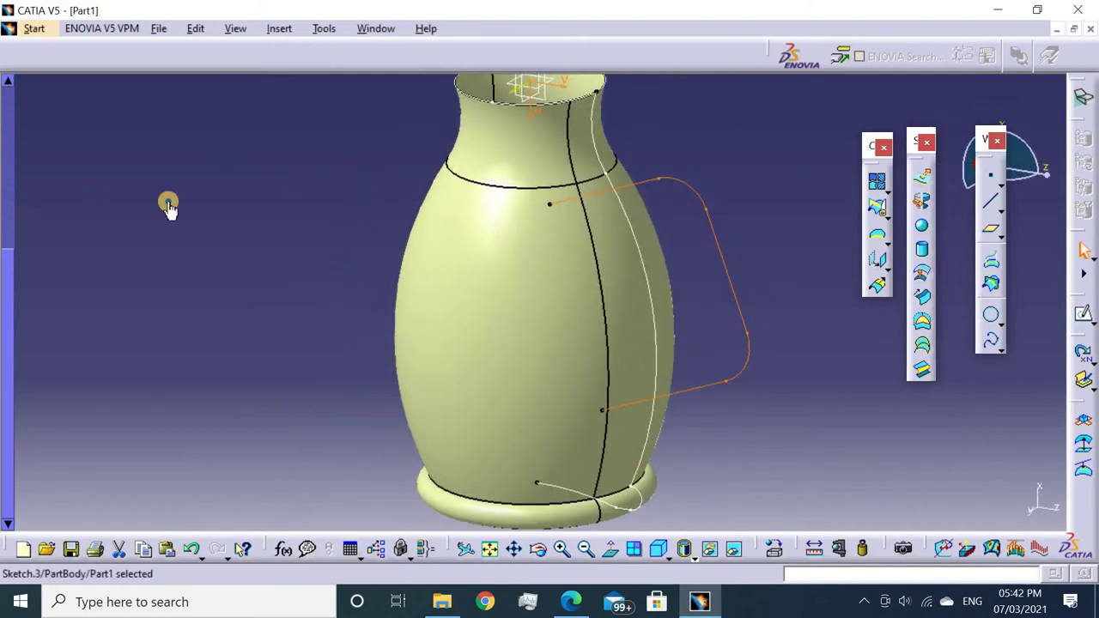
{"action": "mouse_move", "coordinate": [169, 206]}
{"action": "middle_mouse_down"}
{"action": "mouse_move", "coordinate": [143, 235]}
{"action": "mouse_move", "coordinate": [662, 163]}
{"action": "middle_mouse_up"}
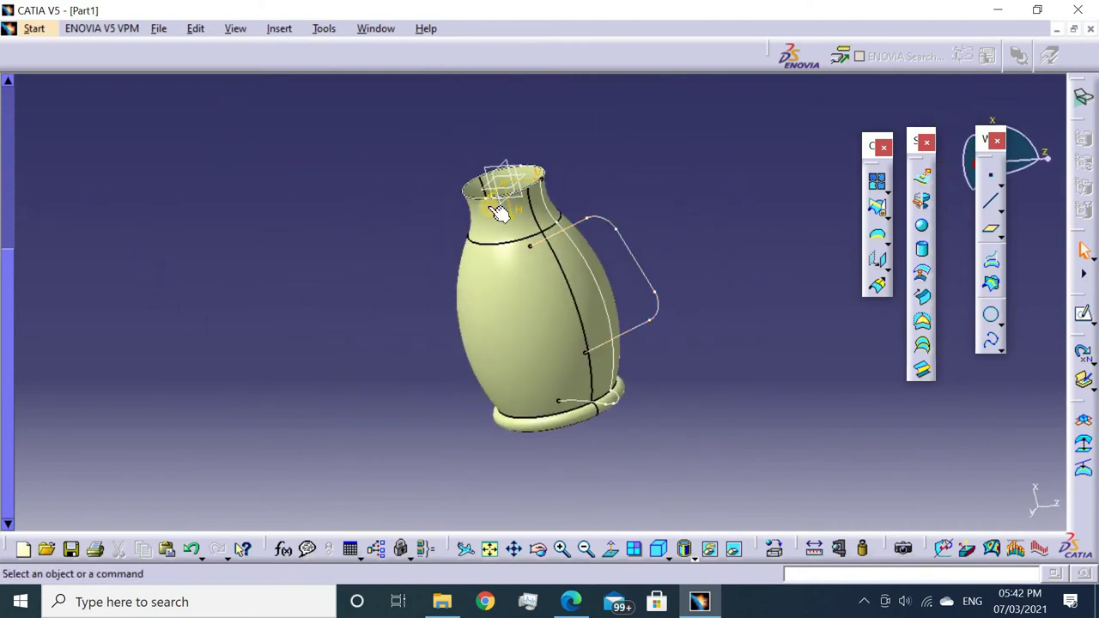
{"action": "middle_click_drag", "start_coordinate": [413, 251], "coordinate": [436, 267]}
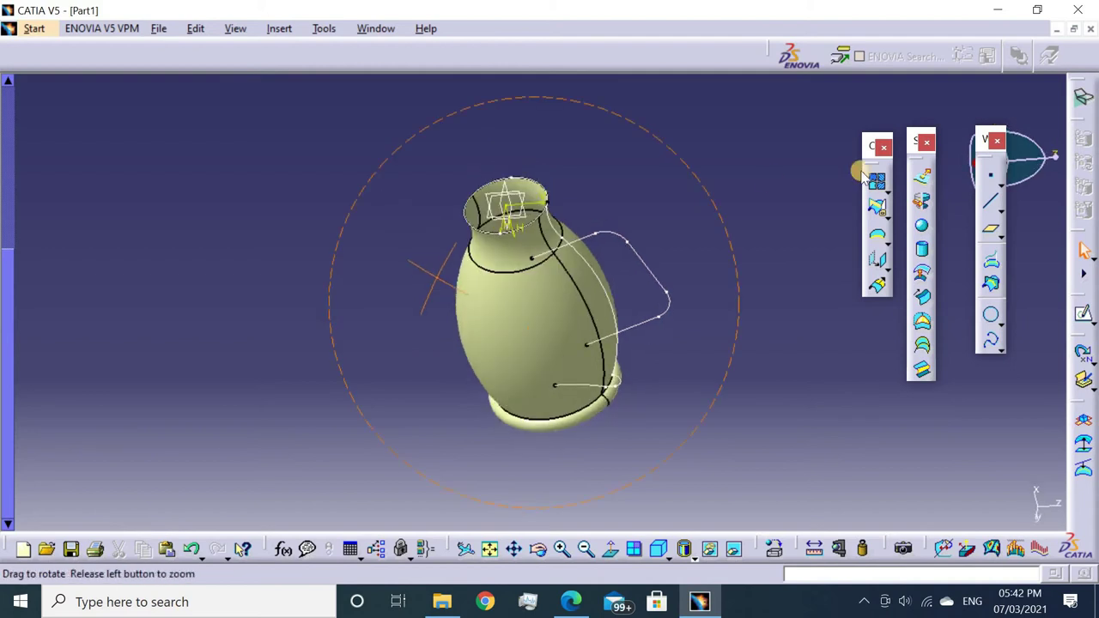
{"action": "left_click", "coordinate": [988, 227]}
{"action": "left_click", "coordinate": [643, 263]}
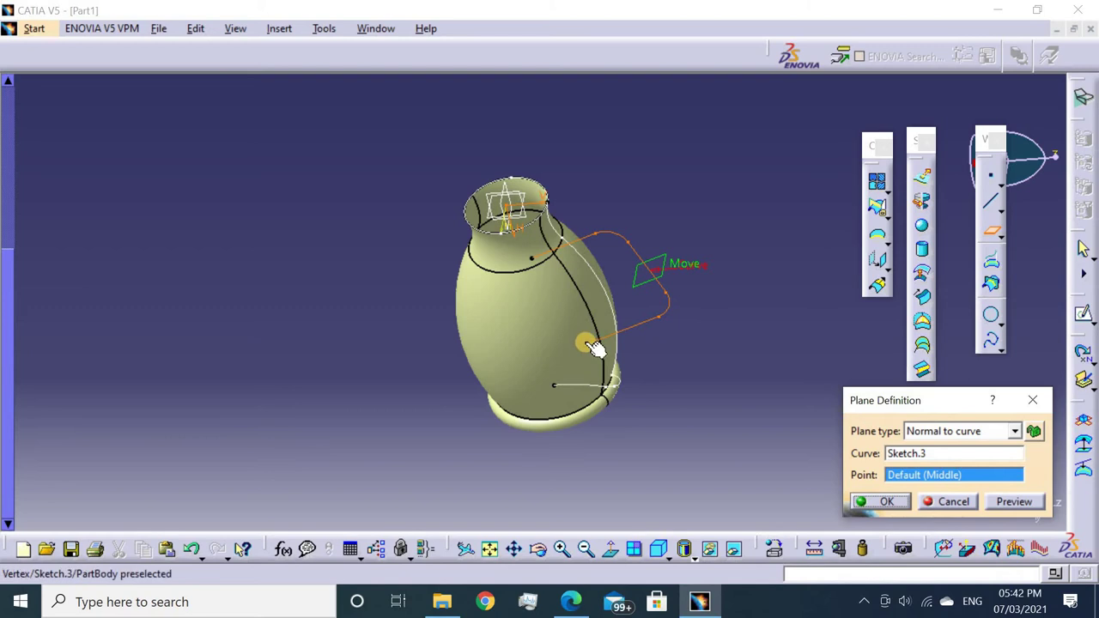
{"action": "left_click", "coordinate": [589, 344]}
{"action": "left_click", "coordinate": [866, 504]}
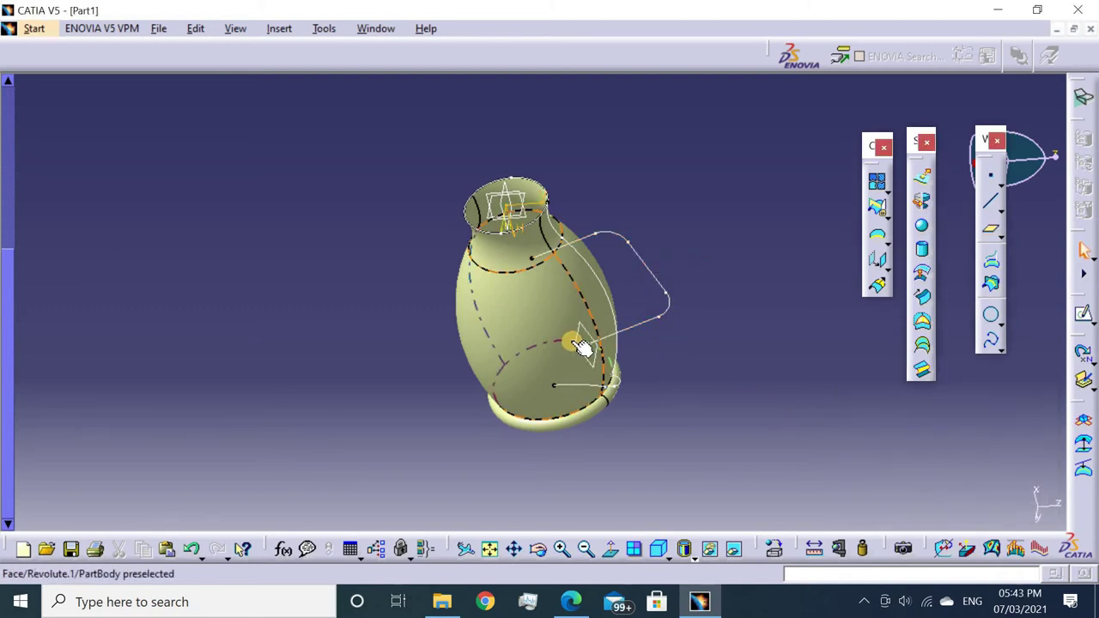
{"action": "left_click", "coordinate": [1082, 315]}
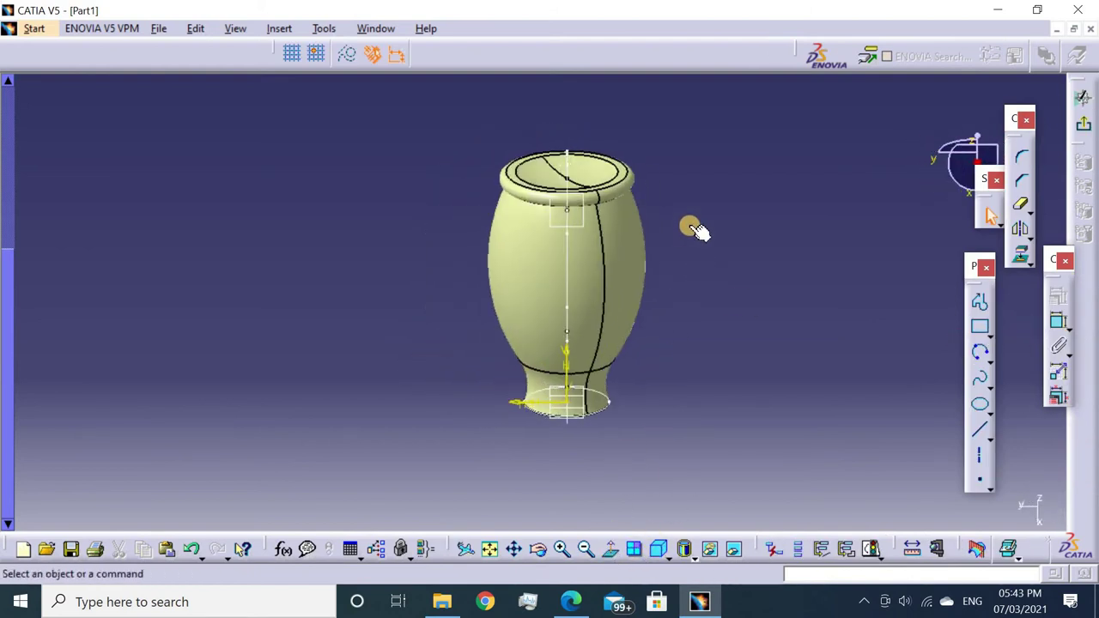
Draw an ellipse on Plane.1 centred near the sketch axis.
{"action": "mouse_move", "coordinate": [692, 226]}
{"action": "middle_mouse_down"}
{"action": "mouse_move", "coordinate": [795, 308]}
{"action": "mouse_move", "coordinate": [777, 378]}
{"action": "middle_mouse_up"}
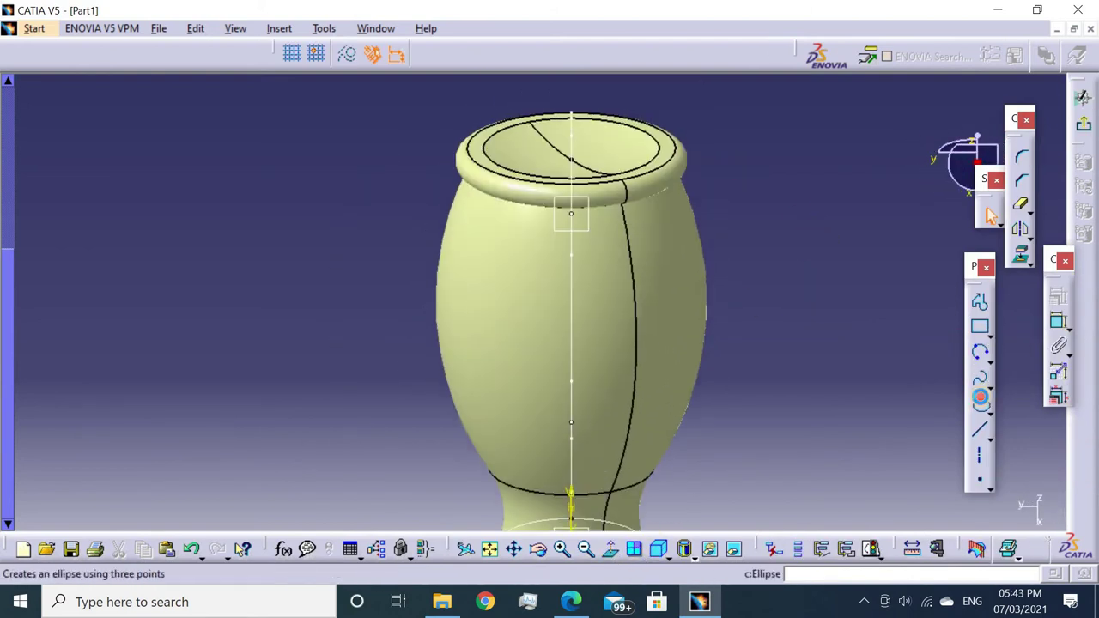
{"action": "left_click", "coordinate": [980, 398]}
{"action": "left_click", "coordinate": [573, 276]}
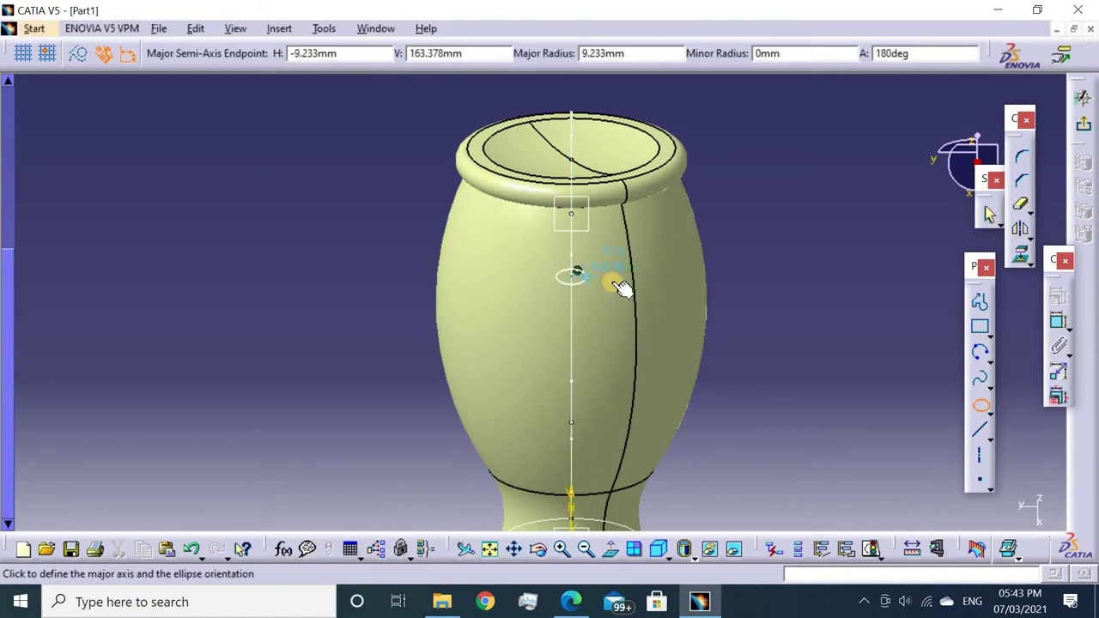
{"action": "left_click", "coordinate": [626, 273]}
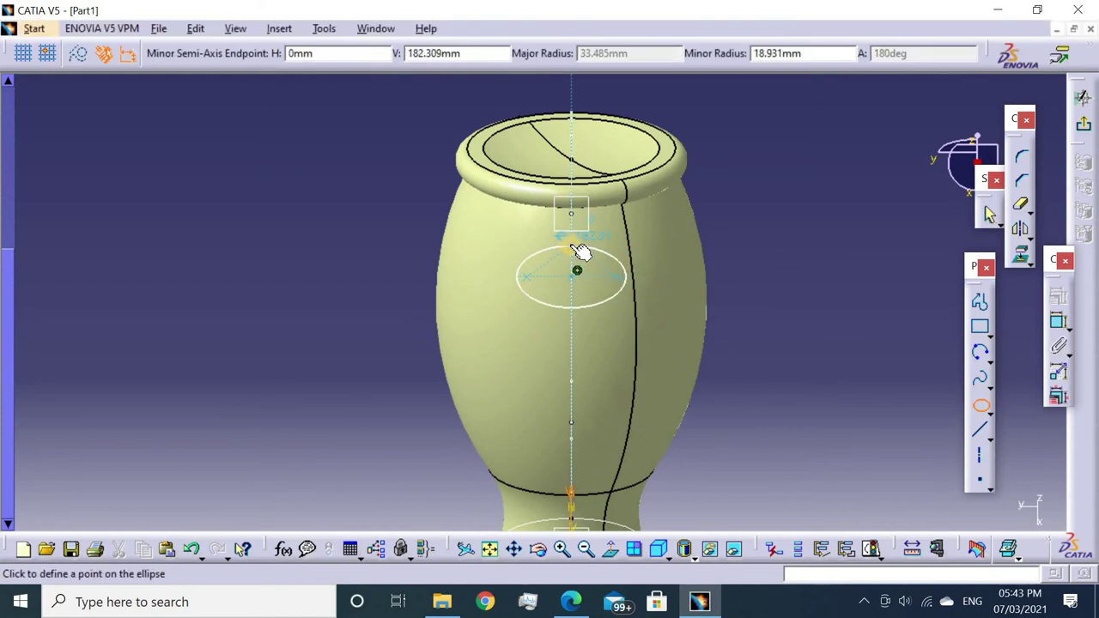
{"action": "left_click", "coordinate": [802, 251]}
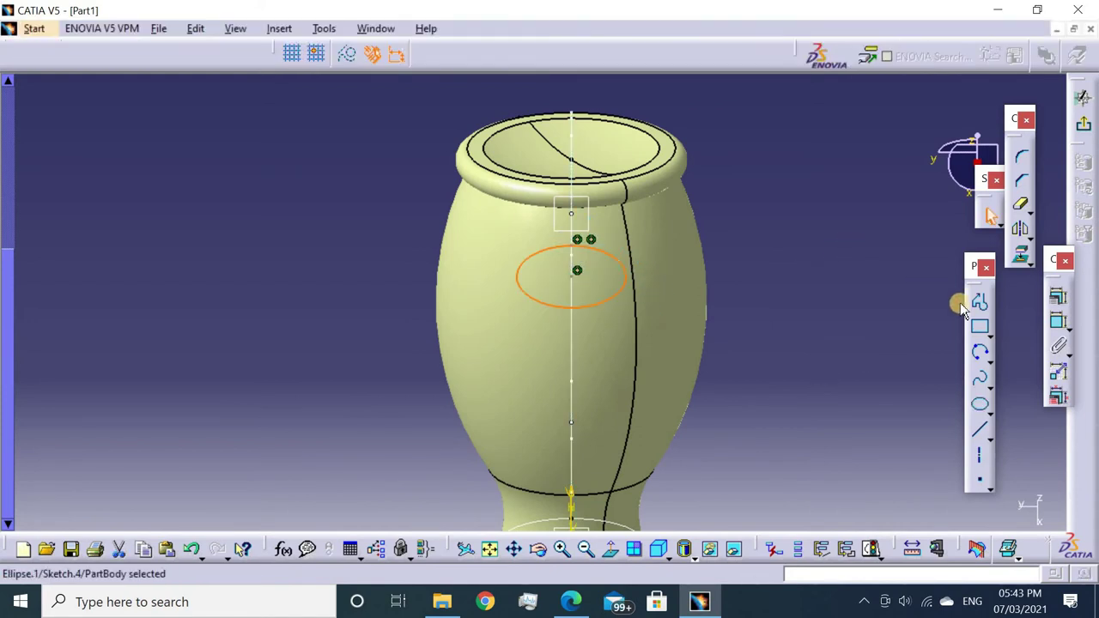
Dimension the ellipse to 10 mm height and 25 mm width.
{"action": "left_click", "coordinate": [1057, 297]}
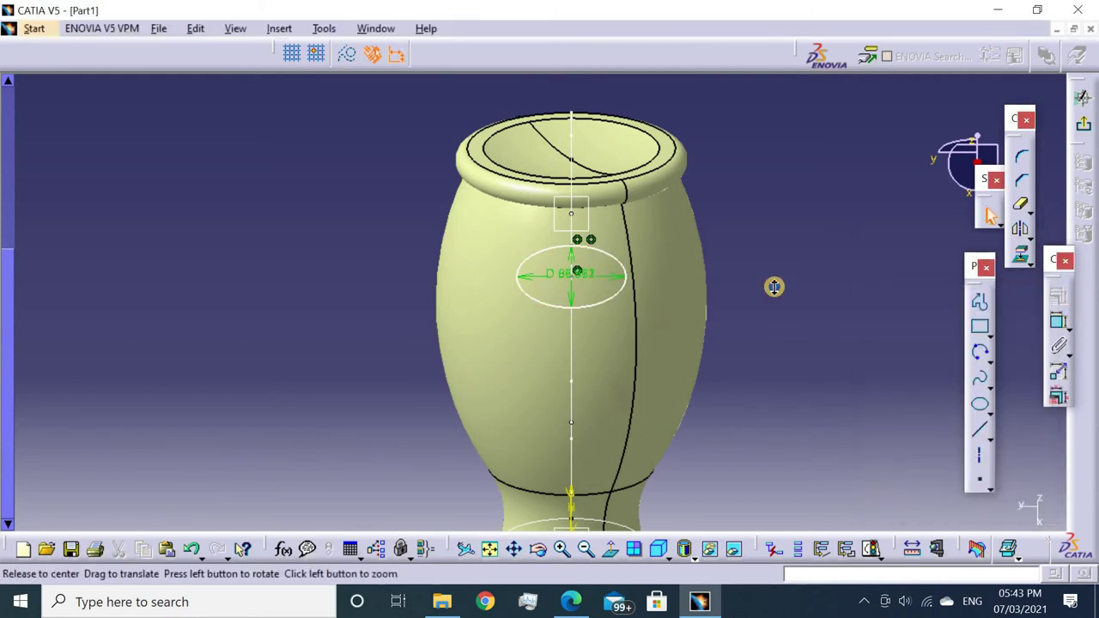
{"action": "middle_click_drag", "start_coordinate": [772, 287], "coordinate": [675, 265], "text": "ctrl"}
{"action": "left_click_drag", "start_coordinate": [675, 260], "coordinate": [712, 184]}
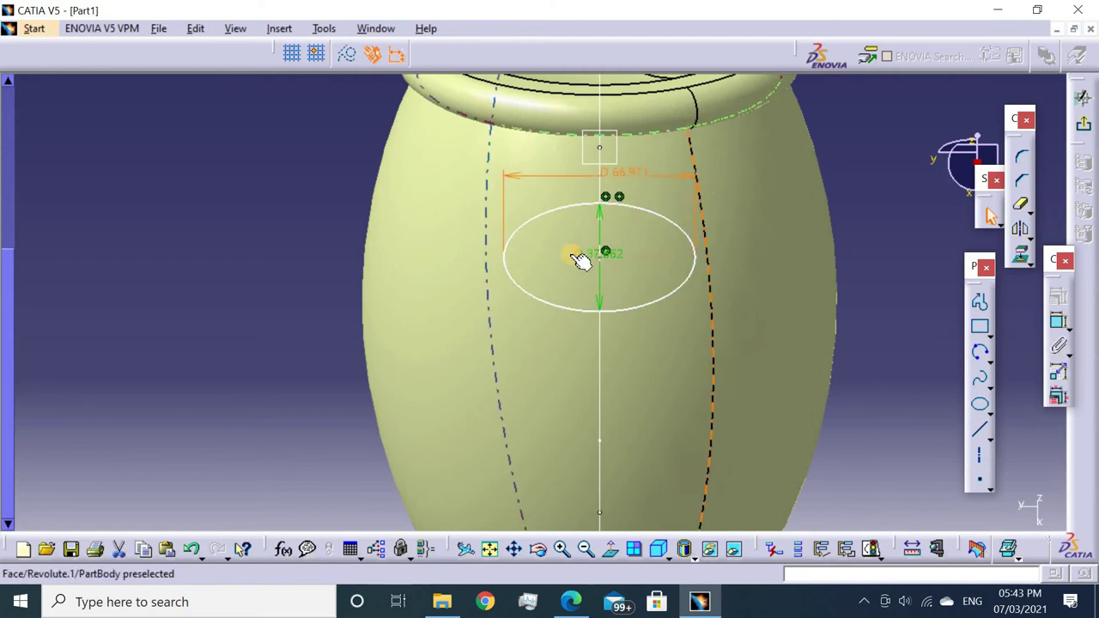
{"action": "left_click", "coordinate": [604, 220]}
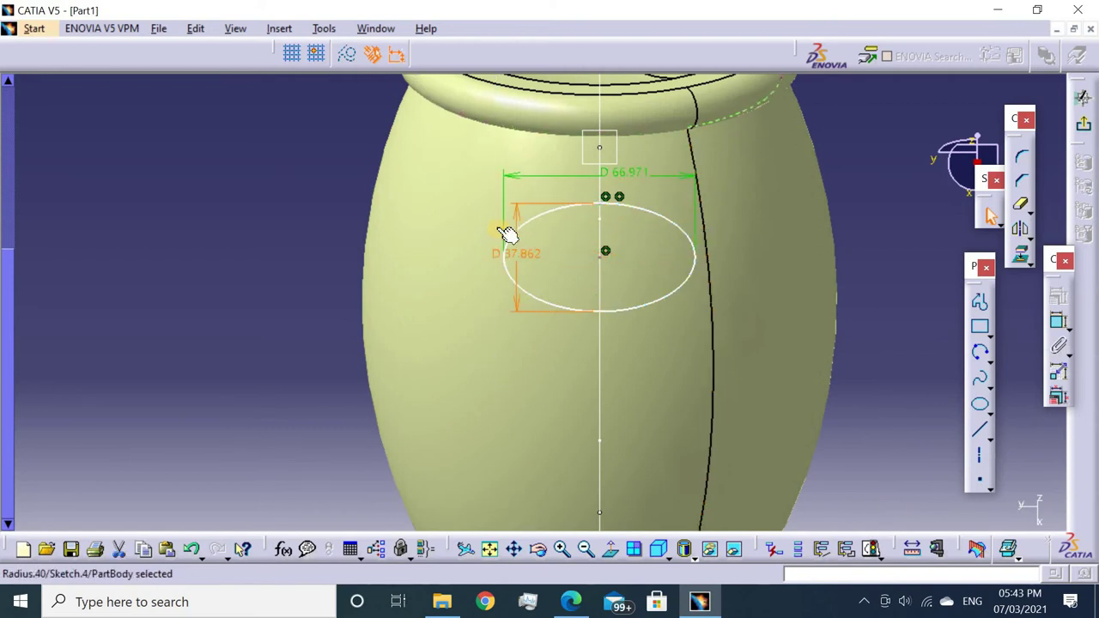
{"action": "left_click_drag", "start_coordinate": [517, 216], "coordinate": [382, 212]}
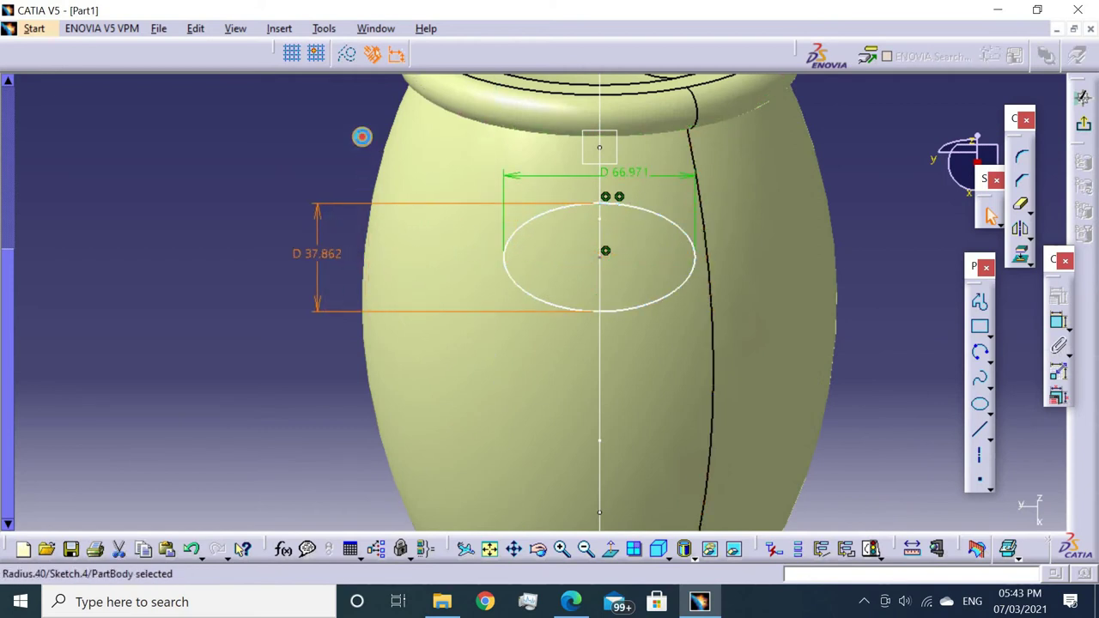
{"action": "left_click", "coordinate": [361, 137]}
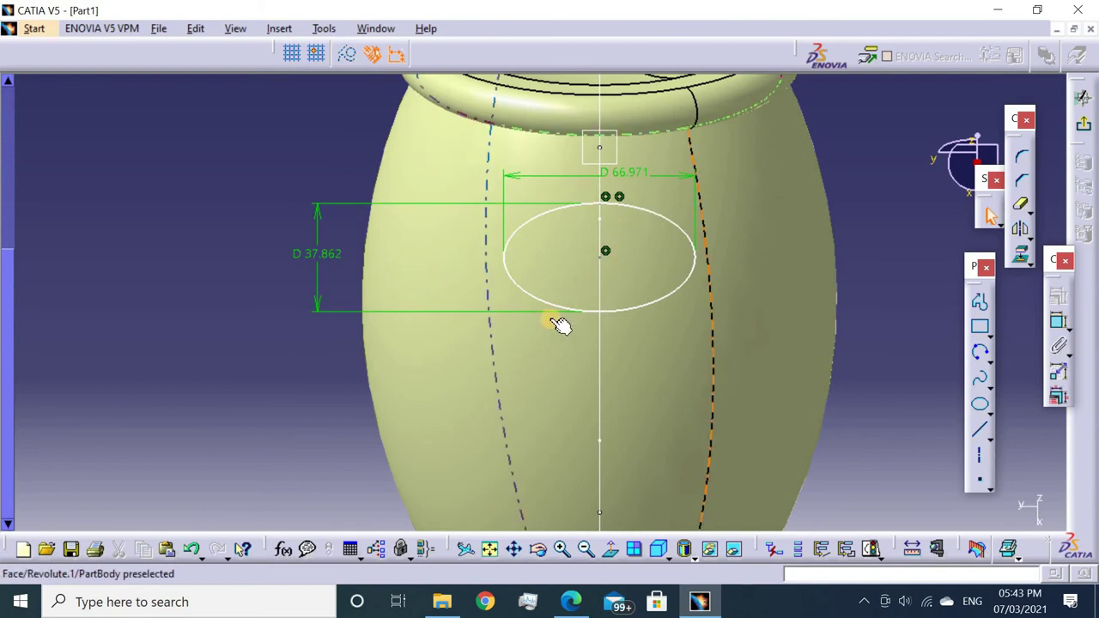
{"action": "double_click", "coordinate": [331, 254]}
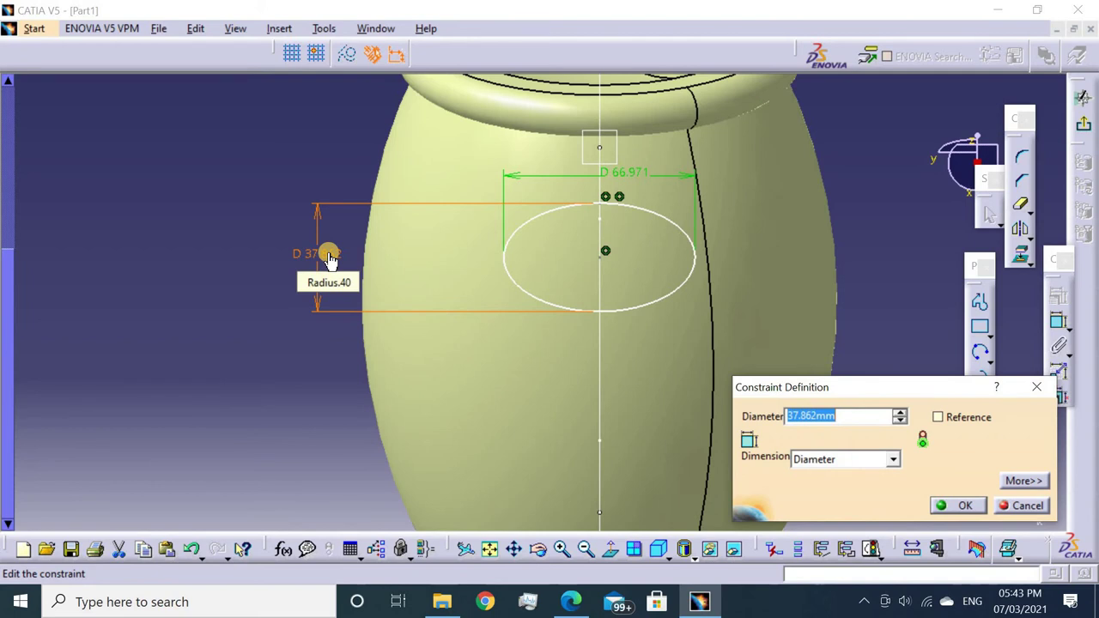
{"action": "key", "text": "Return"}
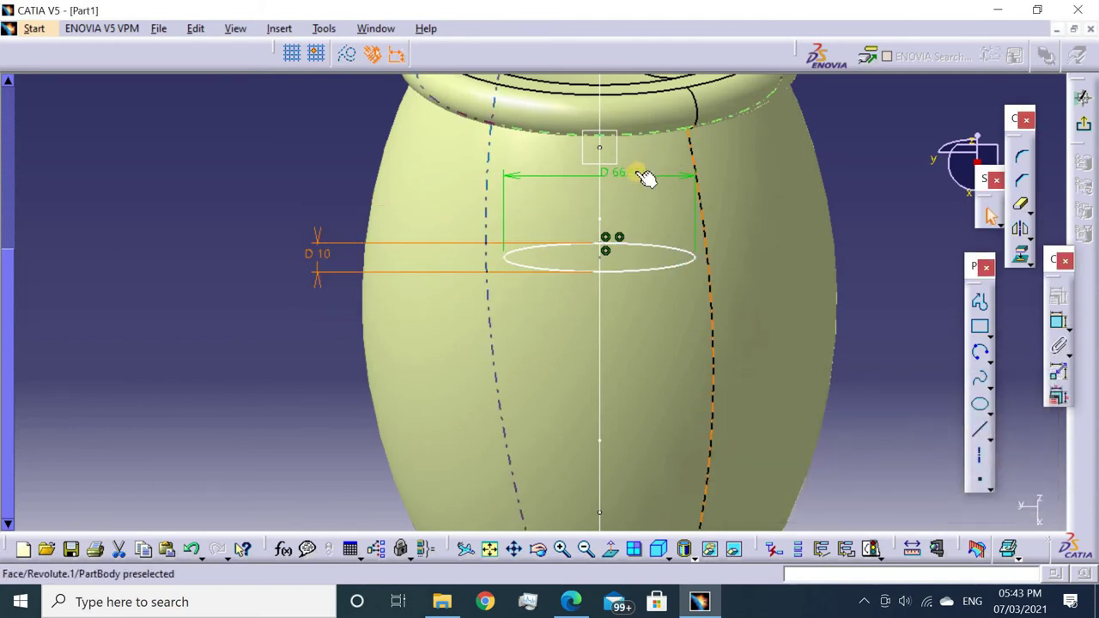
{"action": "double_click", "coordinate": [625, 171]}
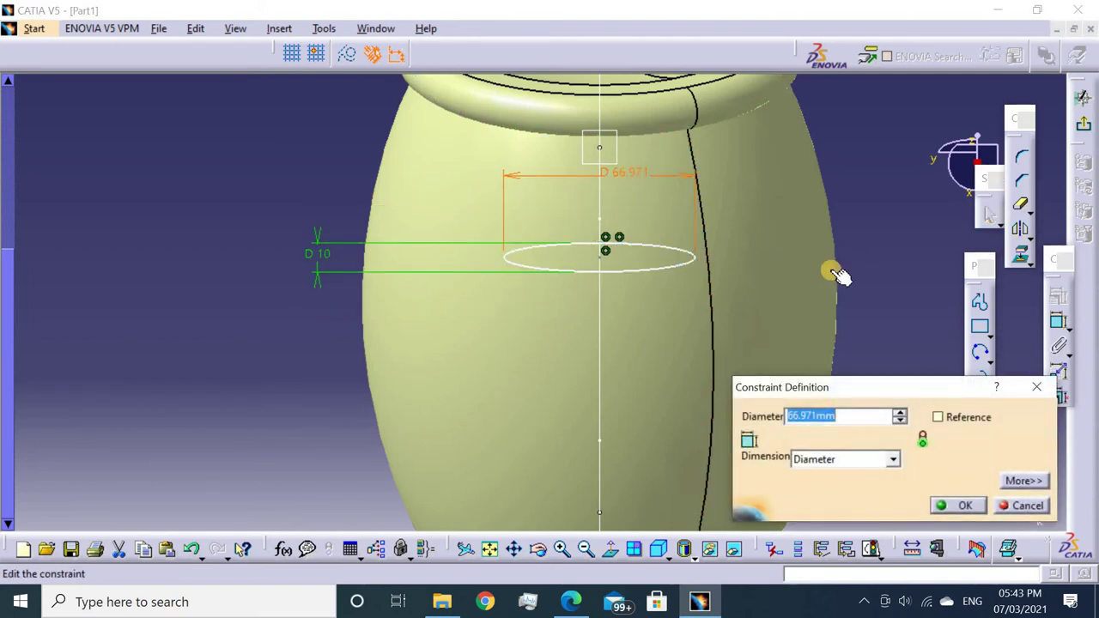
{"action": "key", "text": "Return"}
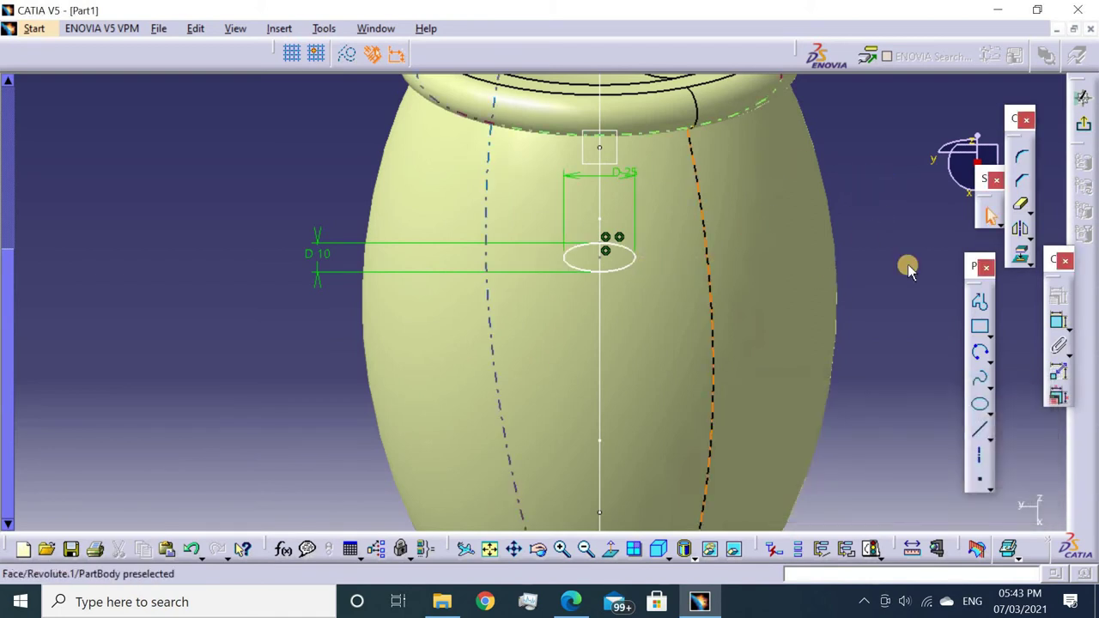
Make the ellipse centre coincident with the sketch origin and exit the sketch.
{"action": "left_click", "coordinate": [605, 262]}
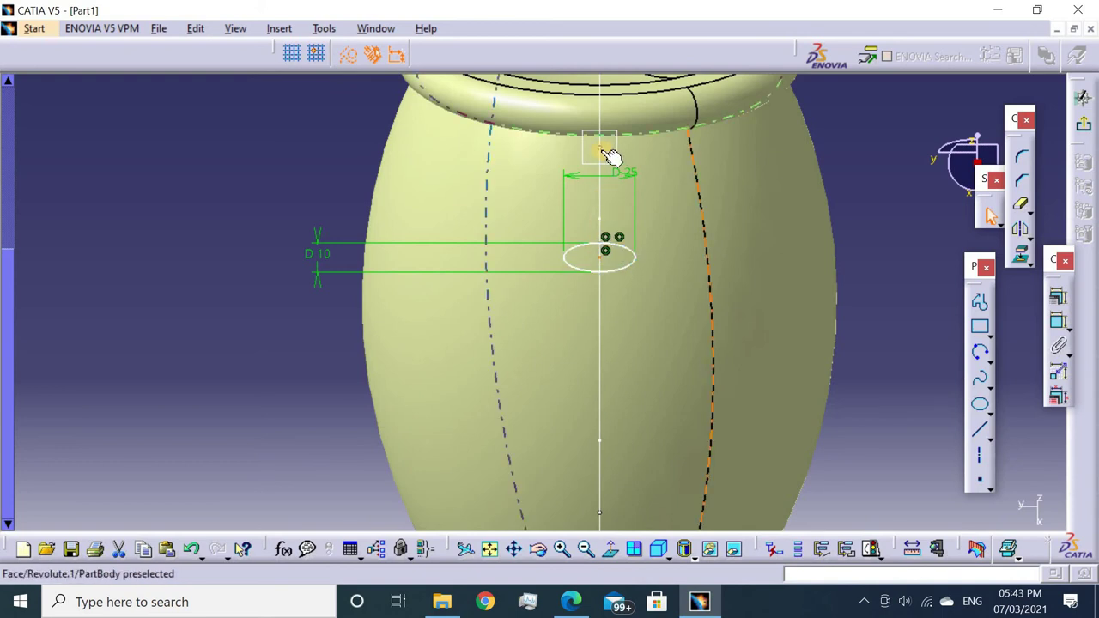
{"action": "left_click", "coordinate": [603, 149], "text": "ctrl"}
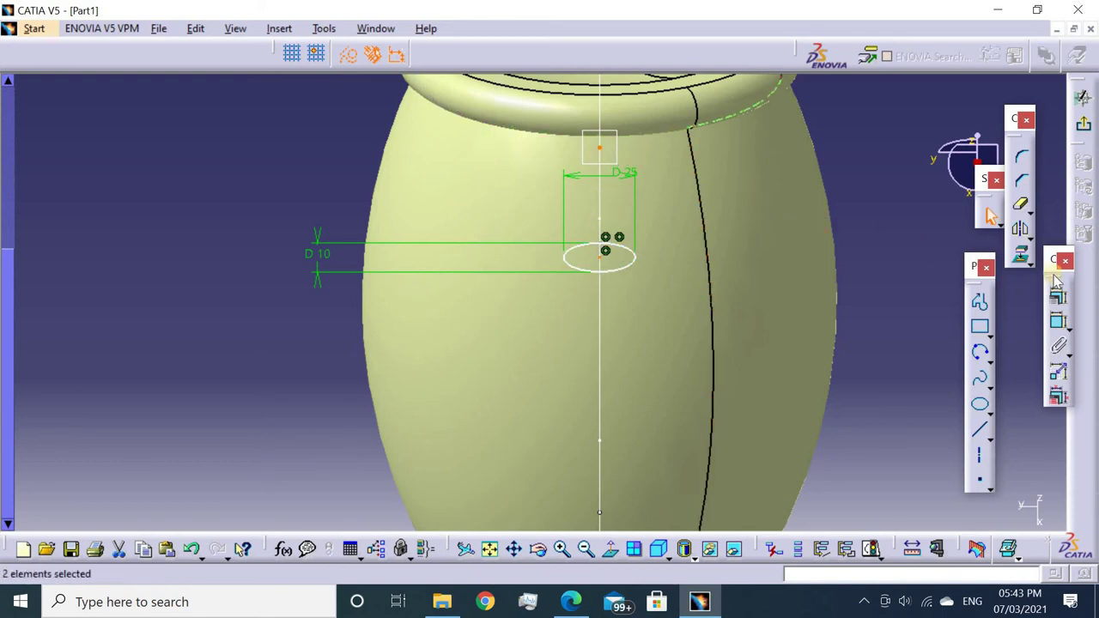
{"action": "left_click", "coordinate": [996, 340]}
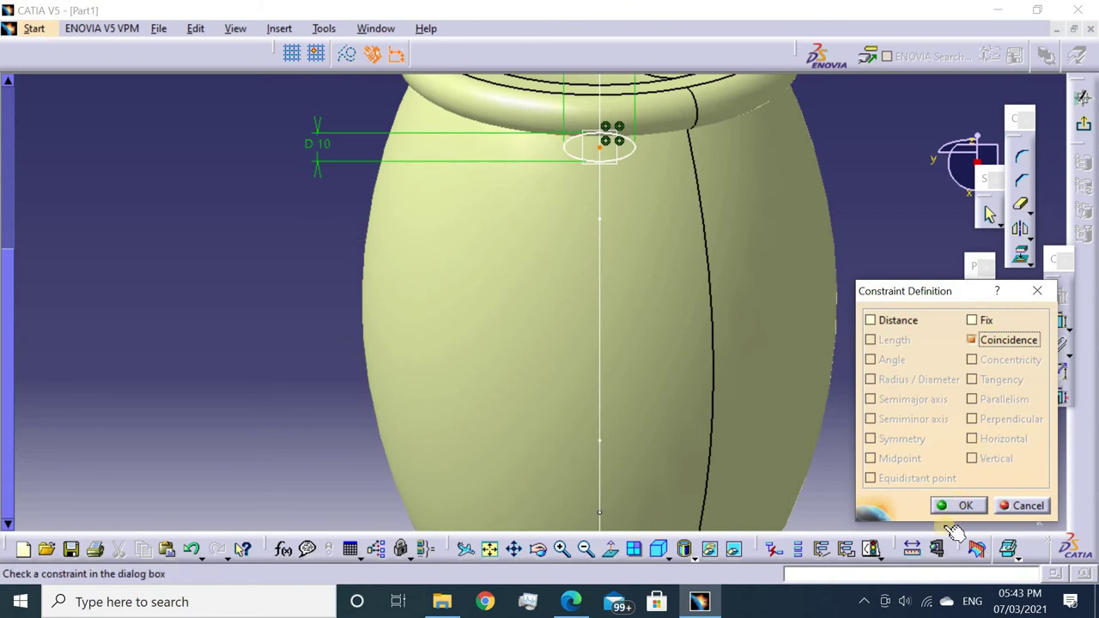
{"action": "key", "text": "Return"}
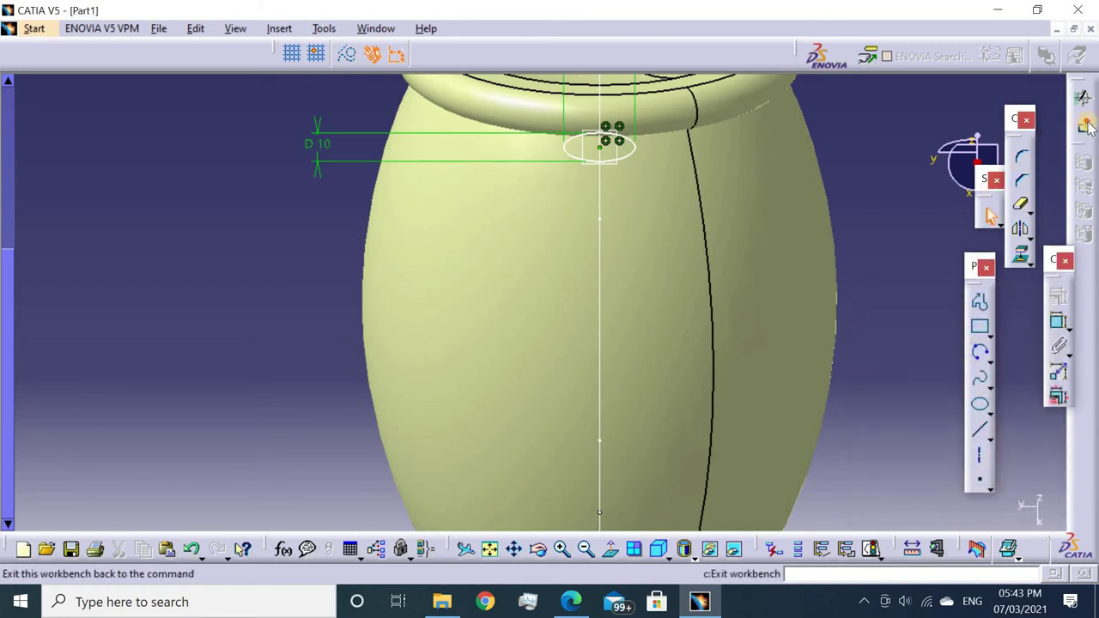
{"action": "left_click", "coordinate": [1085, 126]}
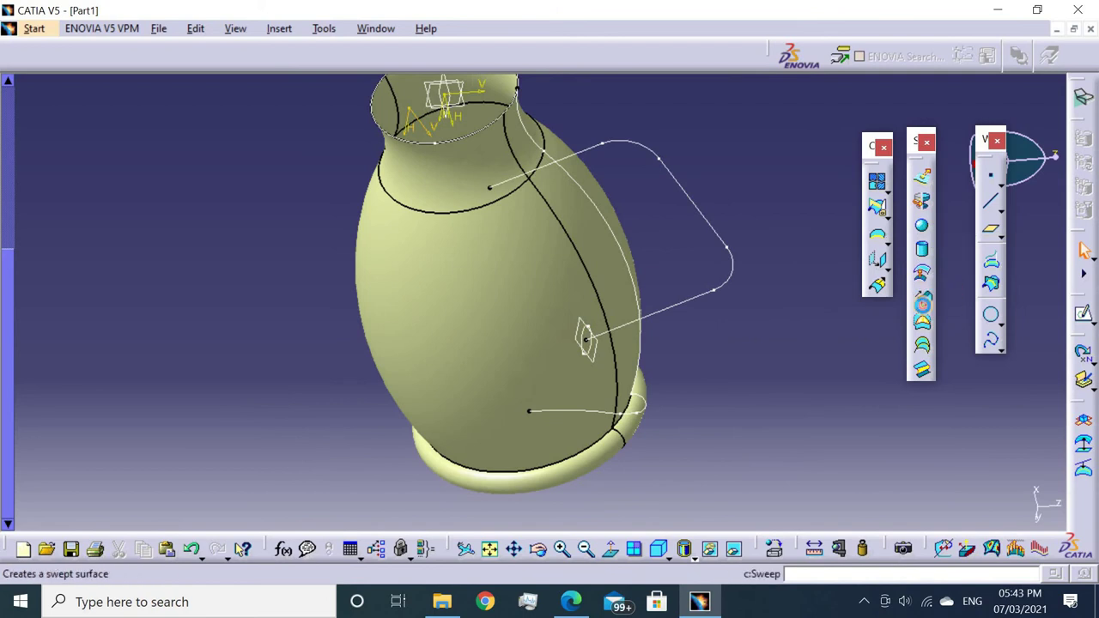
Sweep the Sketch.4 ellipse along the Sketch.3 guide curve.
{"action": "left_click", "coordinate": [921, 304]}
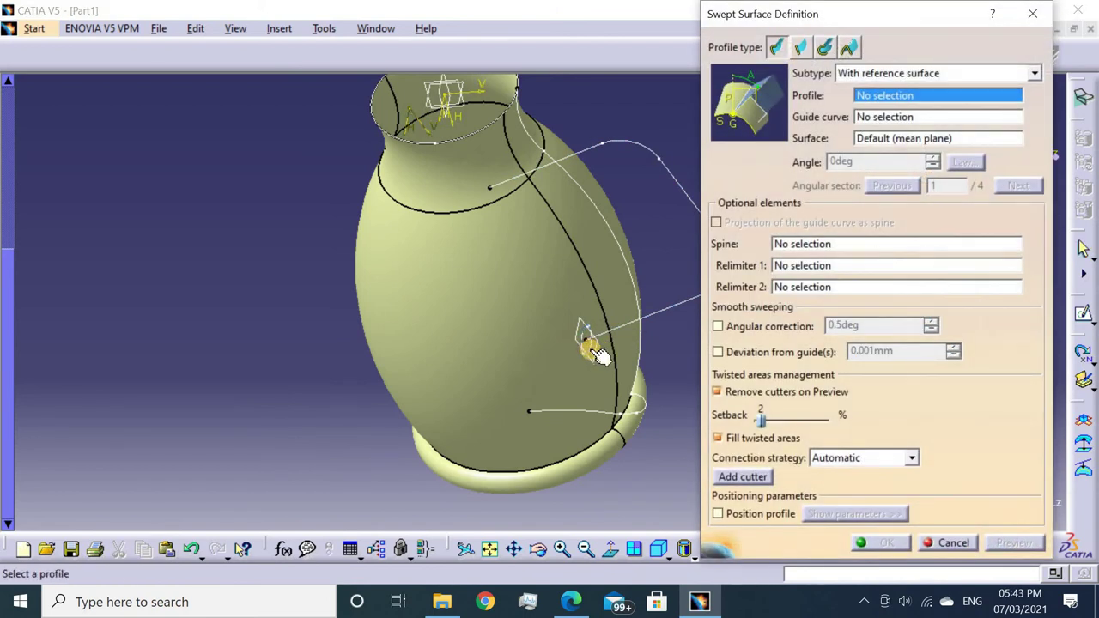
{"action": "left_click", "coordinate": [600, 347]}
{"action": "left_click", "coordinate": [651, 319]}
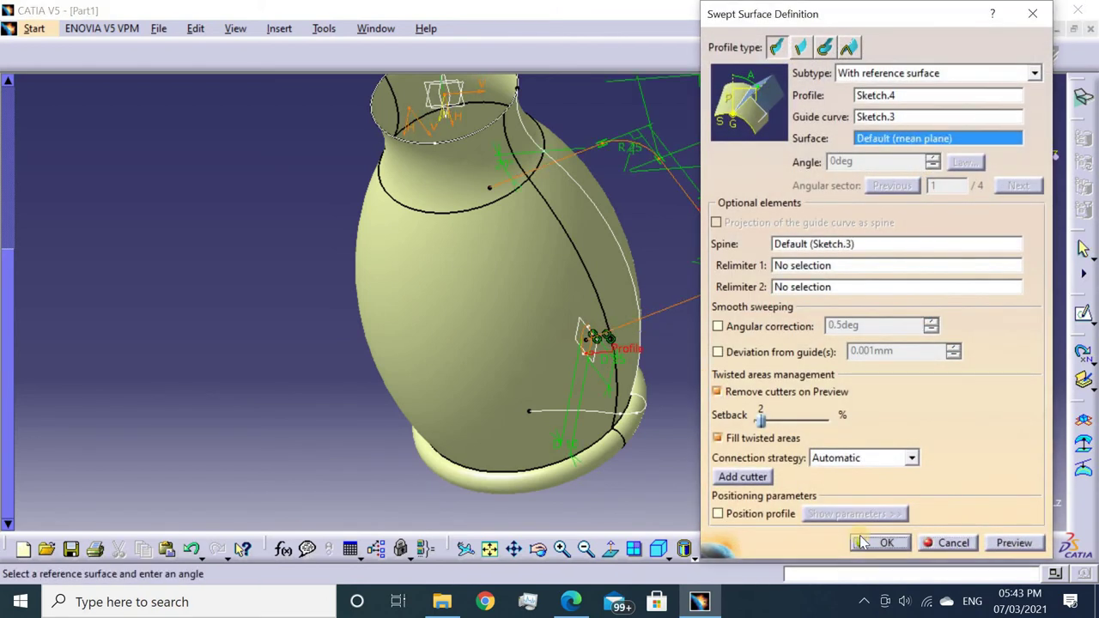
{"action": "key", "text": "Return"}
{"action": "mouse_move", "coordinate": [719, 318]}
{"action": "middle_mouse_down"}
{"action": "mouse_move", "coordinate": [470, 269]}
{"action": "mouse_move", "coordinate": [255, 248]}
{"action": "mouse_move", "coordinate": [501, 210]}
{"action": "mouse_move", "coordinate": [443, 275]}
{"action": "middle_mouse_up"}
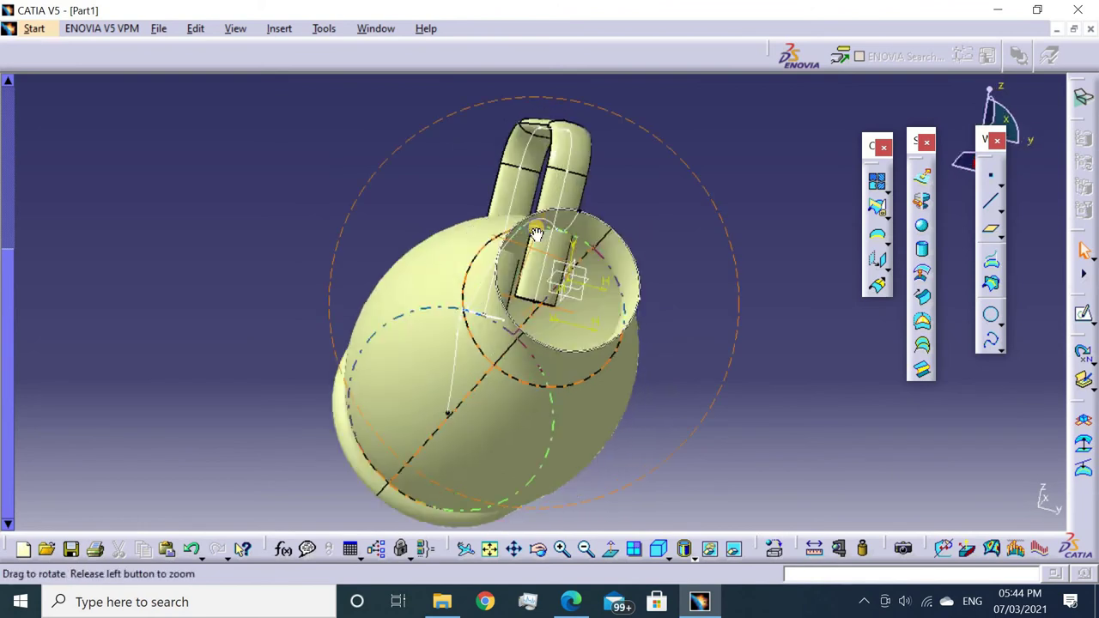
{"action": "middle_click_drag", "start_coordinate": [512, 254], "coordinate": [528, 283]}
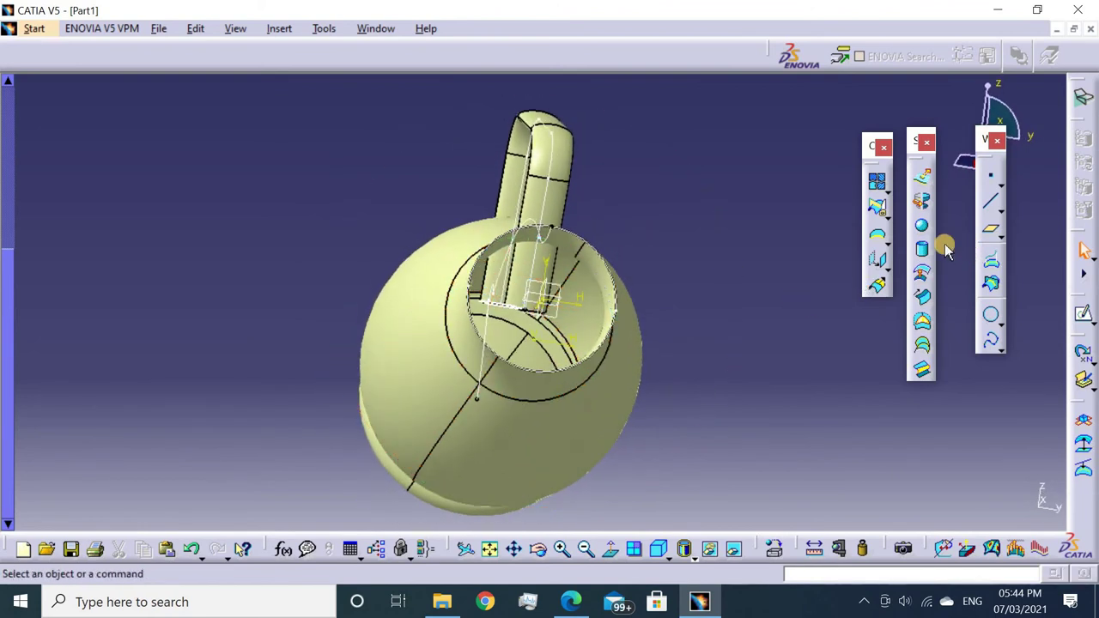
Trim Sweep.1 and Revolute.1 against each other into a single surface.
{"action": "left_click", "coordinate": [890, 212]}
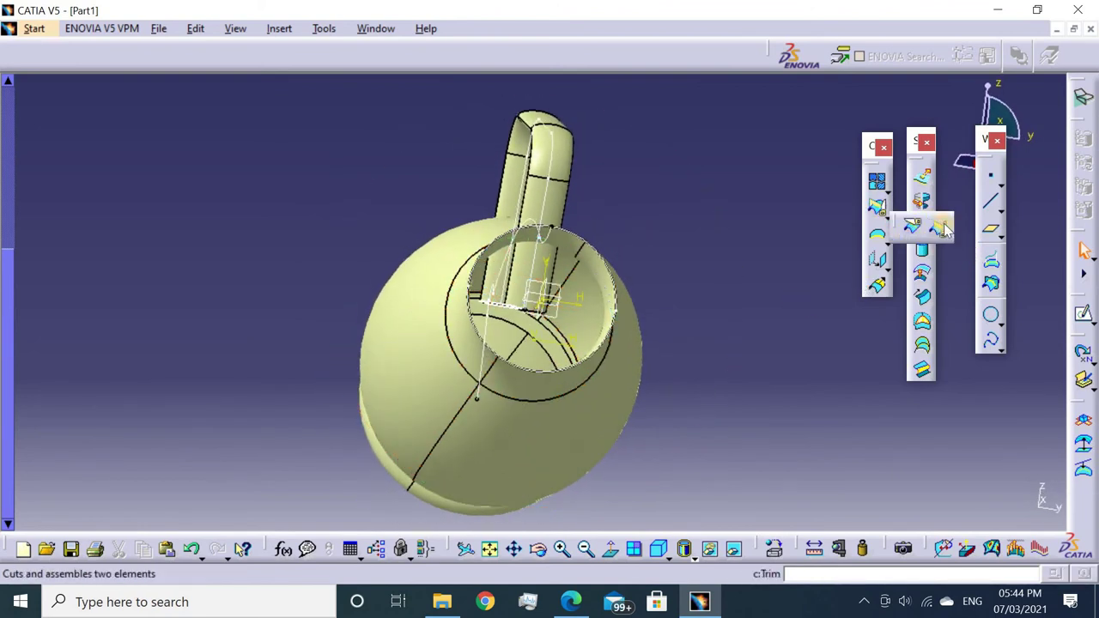
{"action": "left_click", "coordinate": [942, 228]}
{"action": "right_click", "coordinate": [822, 259]}
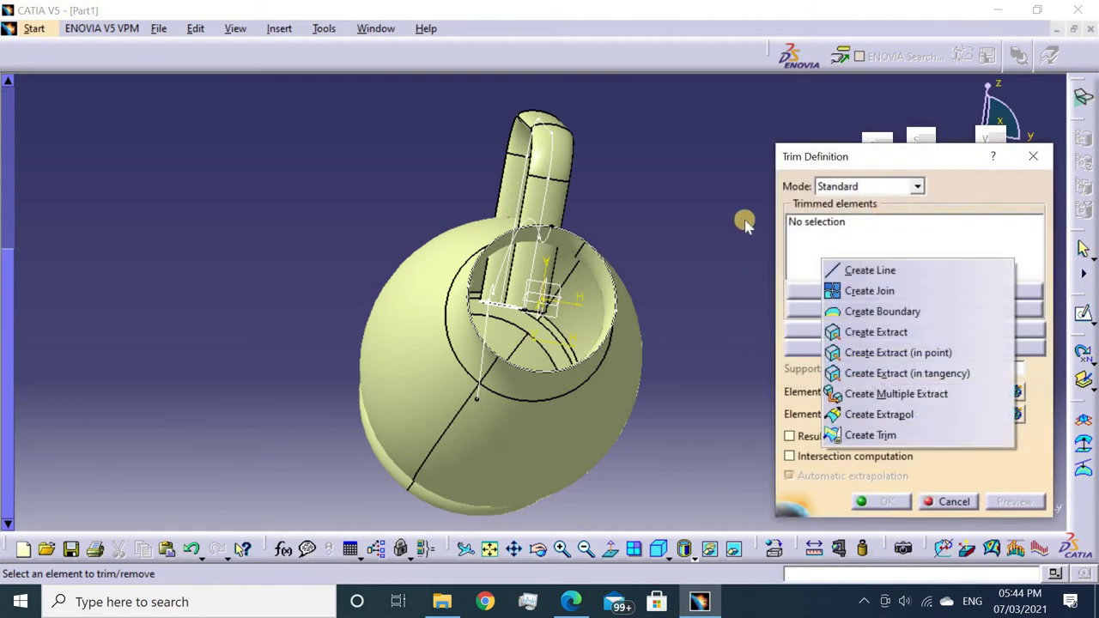
{"action": "left_click", "coordinate": [677, 280]}
{"action": "middle_click_drag", "start_coordinate": [705, 234], "coordinate": [630, 437]}
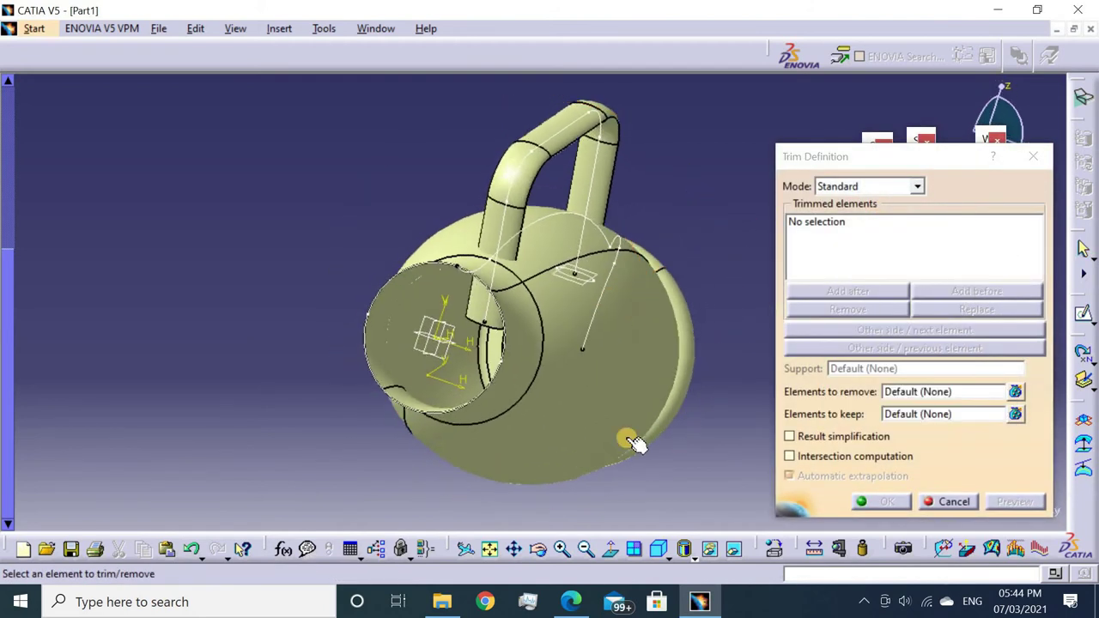
{"action": "middle_click_drag", "start_coordinate": [232, 272], "coordinate": [624, 186]}
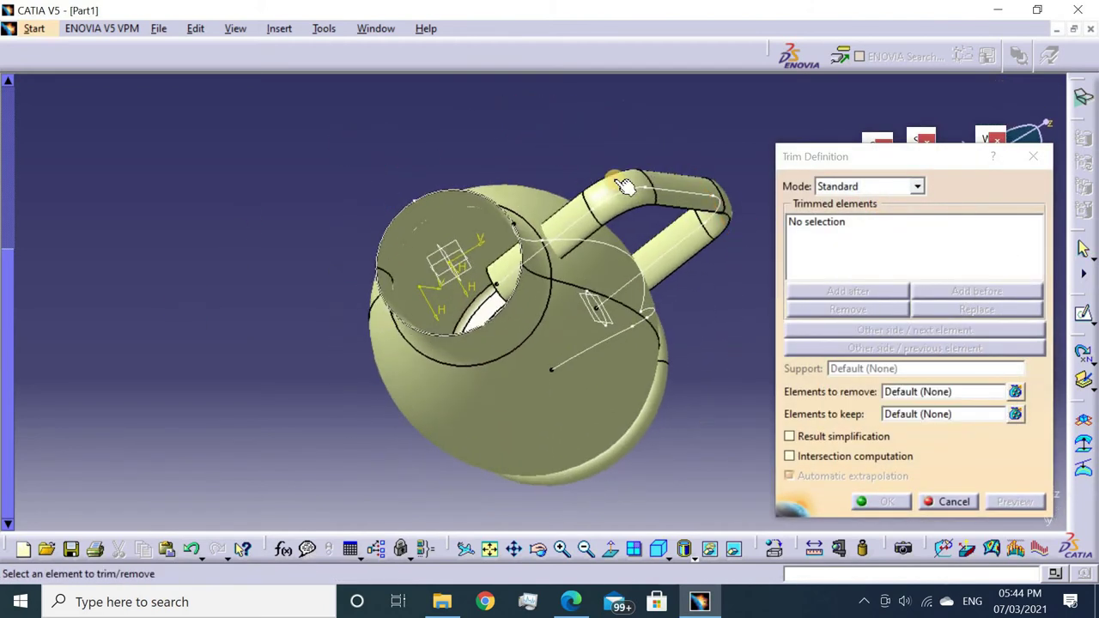
{"action": "left_click", "coordinate": [626, 192]}
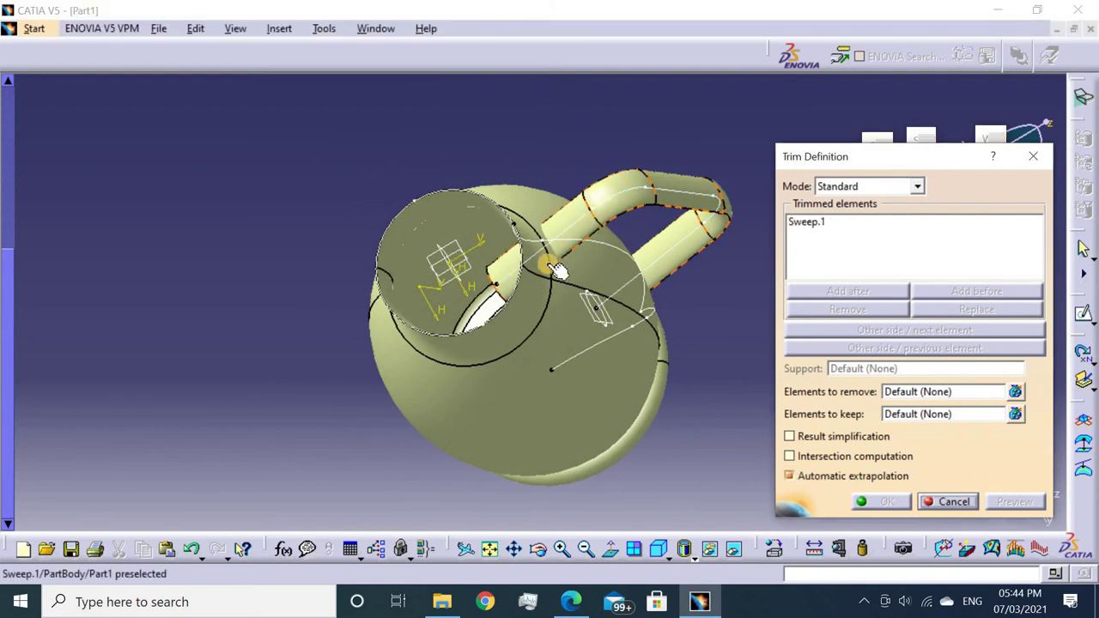
{"action": "left_click", "coordinate": [530, 374]}
{"action": "middle_click_drag", "start_coordinate": [529, 375], "coordinate": [463, 326]}
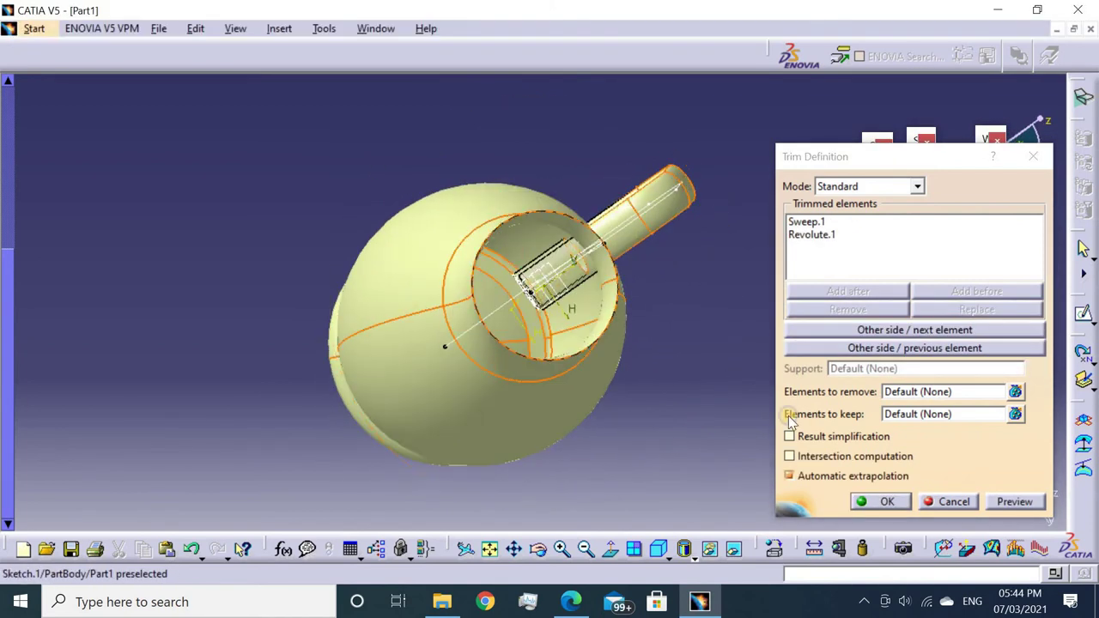
{"action": "mouse_move", "coordinate": [642, 421]}
{"action": "middle_mouse_down"}
{"action": "mouse_move", "coordinate": [628, 385]}
{"action": "mouse_move", "coordinate": [662, 346]}
{"action": "mouse_move", "coordinate": [738, 302]}
{"action": "mouse_move", "coordinate": [571, 371]}
{"action": "mouse_move", "coordinate": [532, 304]}
{"action": "mouse_move", "coordinate": [486, 377]}
{"action": "middle_mouse_up"}
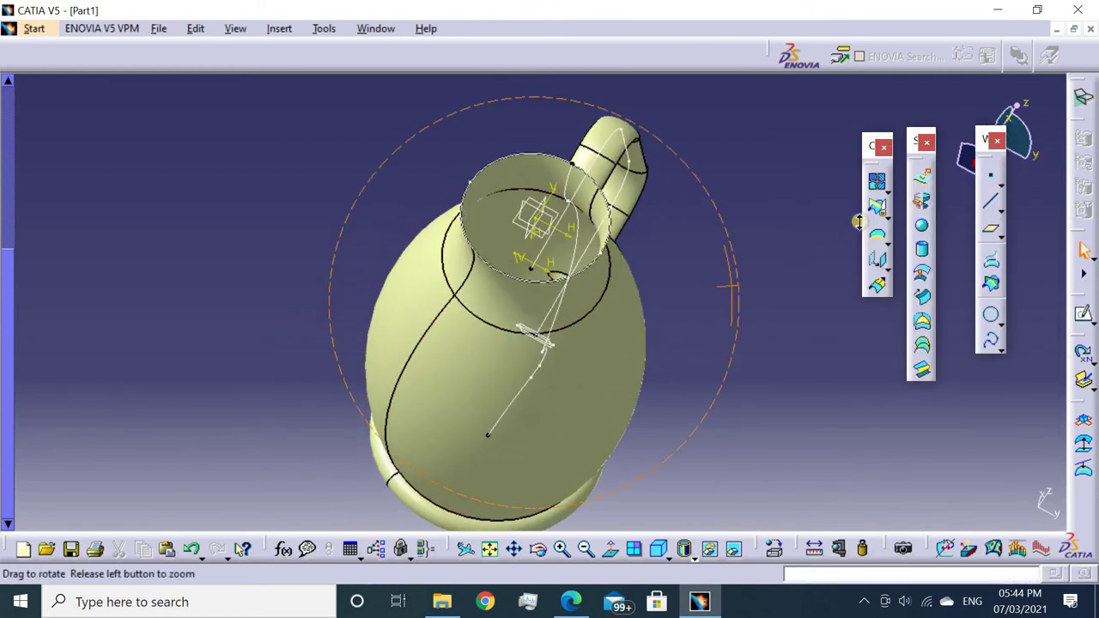
{"action": "mouse_move", "coordinate": [787, 283]}
{"action": "middle_mouse_down"}
{"action": "mouse_move", "coordinate": [758, 292]}
{"action": "mouse_move", "coordinate": [787, 372]}
{"action": "mouse_move", "coordinate": [557, 280]}
{"action": "mouse_move", "coordinate": [576, 339]}
{"action": "mouse_move", "coordinate": [589, 312]}
{"action": "mouse_move", "coordinate": [827, 260]}
{"action": "middle_mouse_up"}
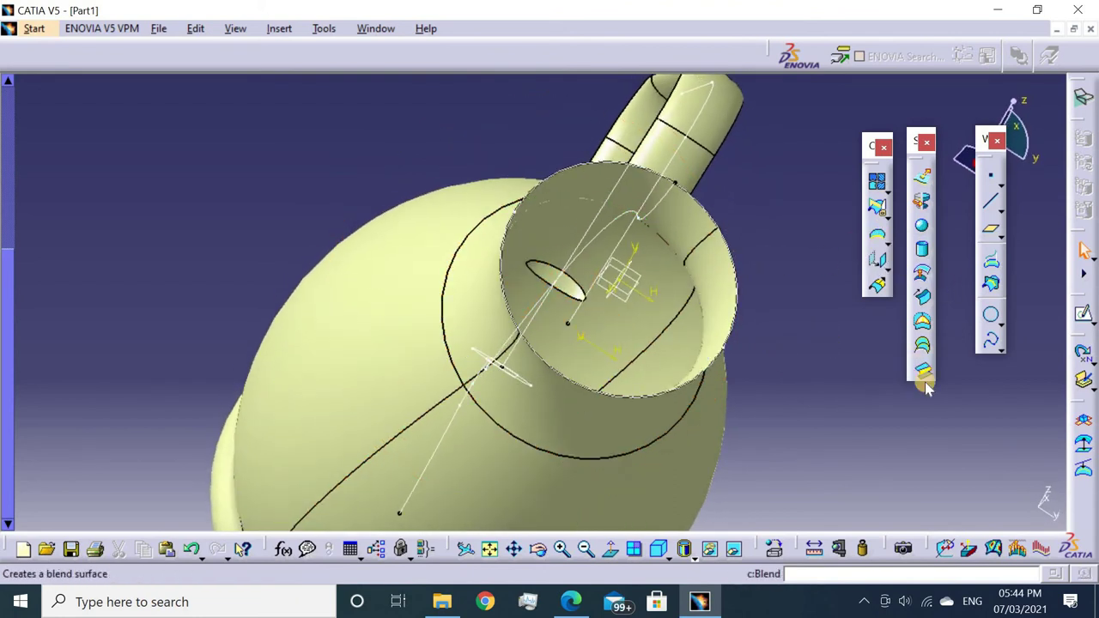
Cap the first handle opening with a fill surface bounded by Trim.1 Edge.1.
{"action": "left_click", "coordinate": [922, 321]}
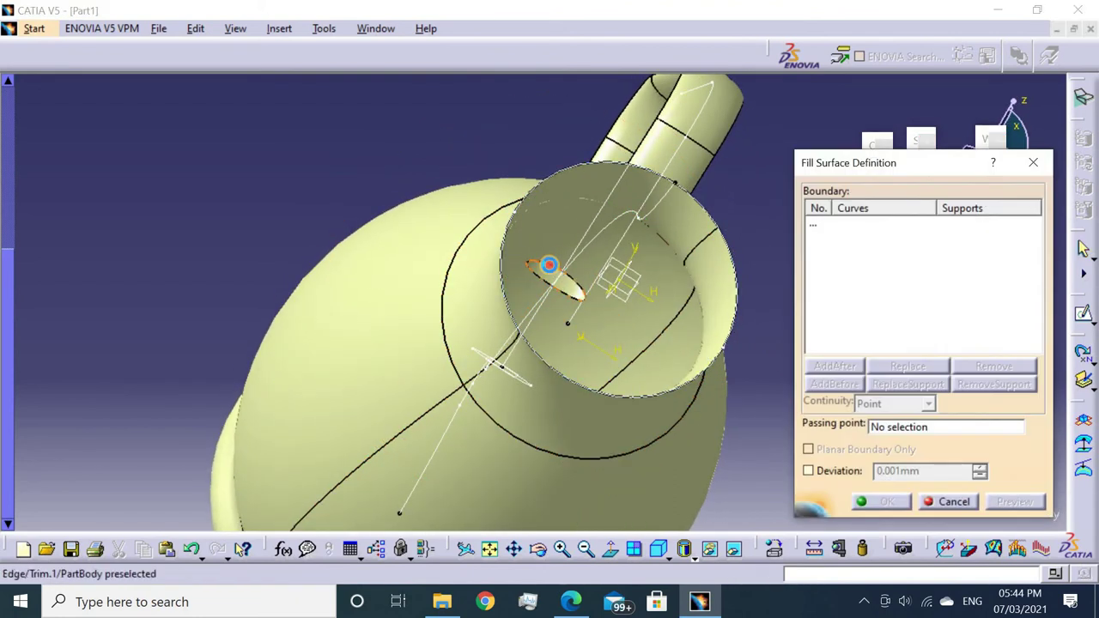
{"action": "left_click", "coordinate": [548, 265]}
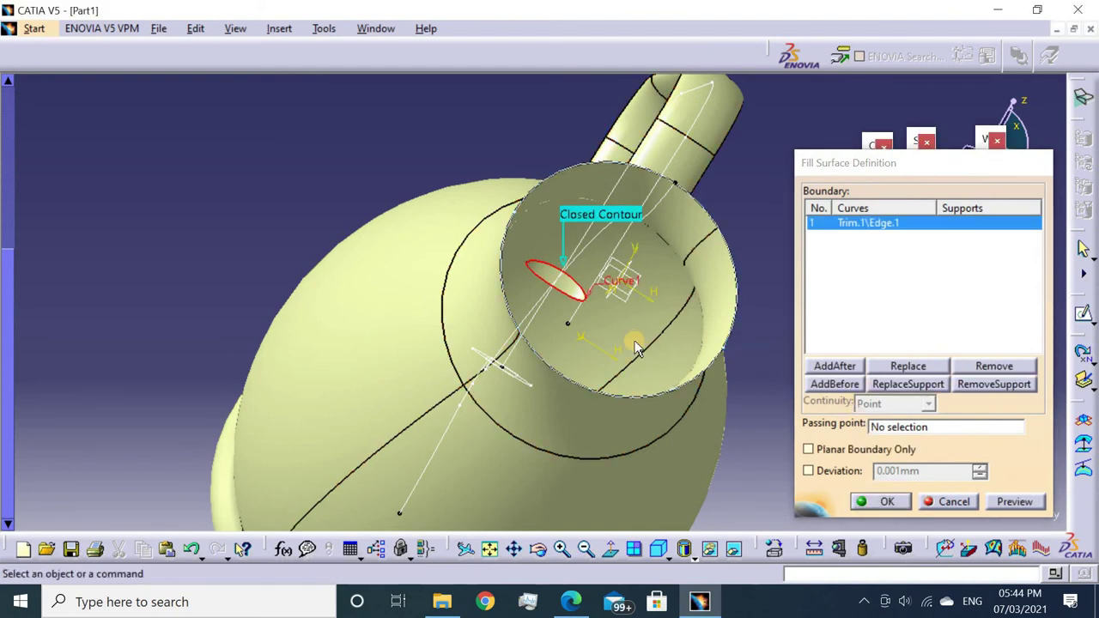
{"action": "key", "text": "Return"}
Cap the second handle opening with a fill surface bounded by Trim.1 Edge.2.
{"action": "mouse_move", "coordinate": [607, 249]}
{"action": "middle_mouse_down"}
{"action": "mouse_move", "coordinate": [618, 228]}
{"action": "mouse_move", "coordinate": [850, 240]}
{"action": "middle_mouse_up"}
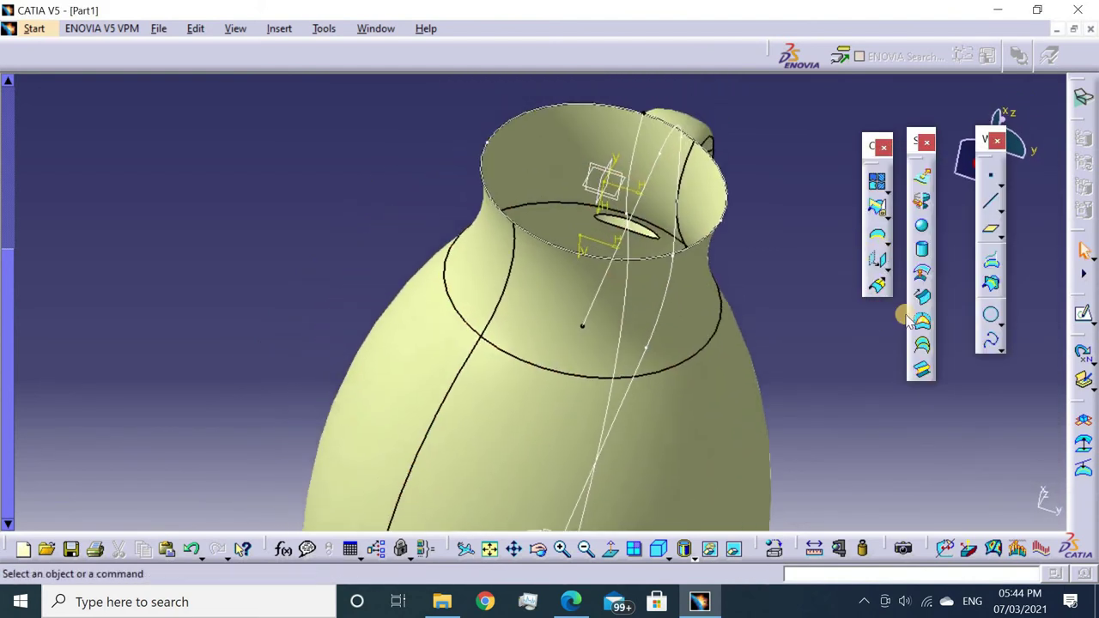
{"action": "middle_click_drag", "start_coordinate": [904, 318], "coordinate": [922, 342]}
{"action": "left_click", "coordinate": [876, 285]}
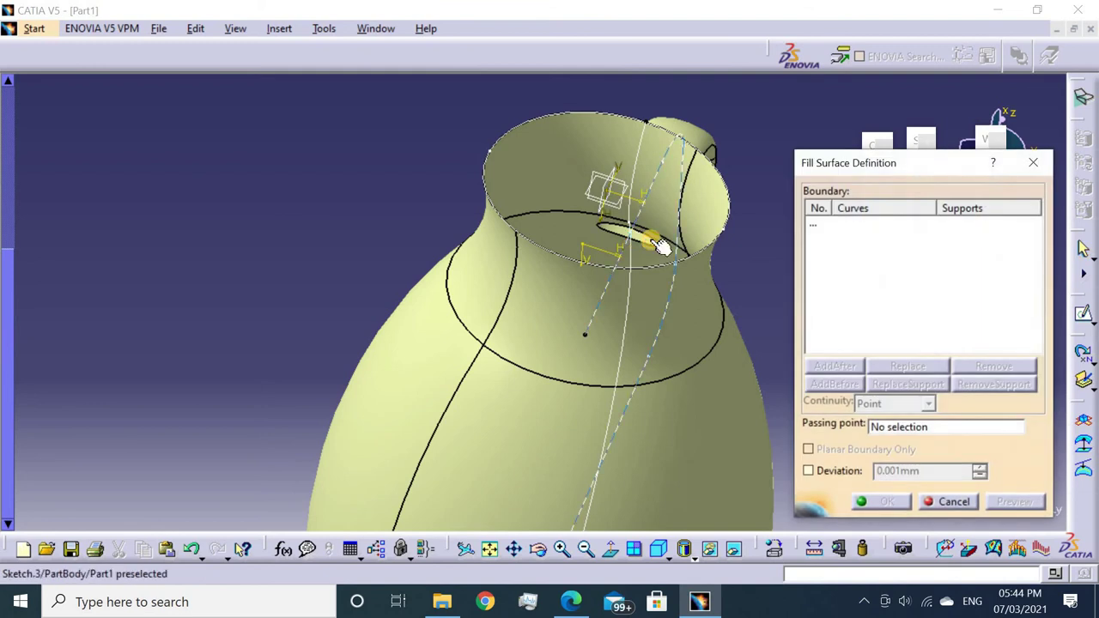
{"action": "left_click", "coordinate": [640, 236]}
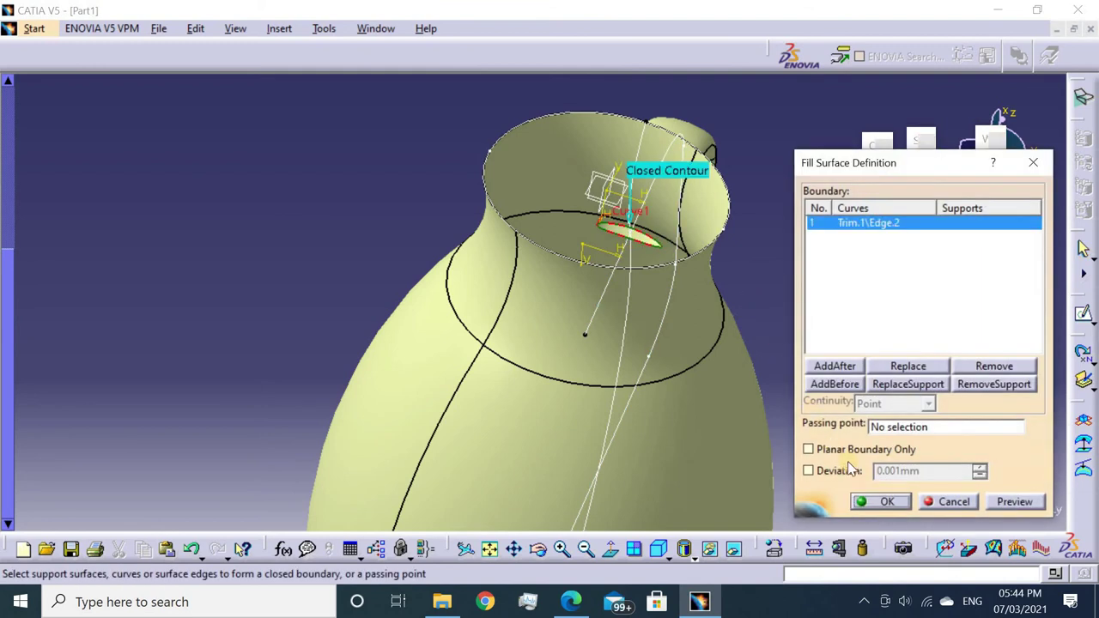
{"action": "left_click", "coordinate": [869, 509]}
{"action": "mouse_move", "coordinate": [761, 284]}
{"action": "middle_mouse_down"}
{"action": "mouse_move", "coordinate": [581, 447]}
{"action": "mouse_move", "coordinate": [620, 279]}
{"action": "mouse_move", "coordinate": [518, 311]}
{"action": "mouse_move", "coordinate": [675, 152]}
{"action": "mouse_move", "coordinate": [678, 271]}
{"action": "mouse_move", "coordinate": [627, 320]}
{"action": "middle_mouse_up"}
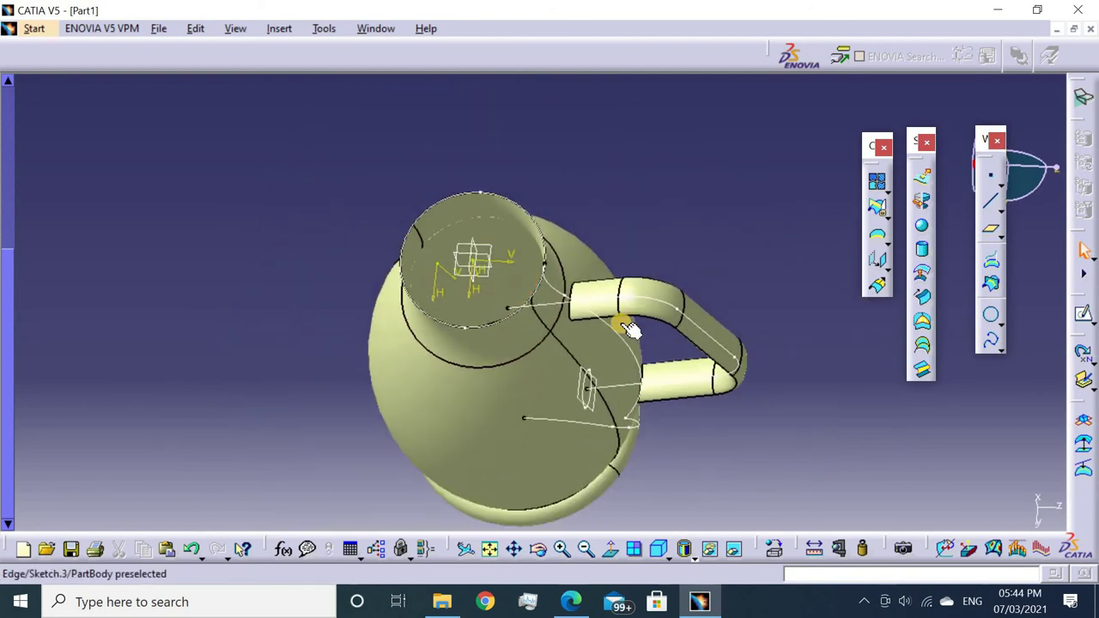
Hide the body profile sketch, handle path sketch, Plane.1 and the ellipse sketch.
{"action": "right_click", "coordinate": [621, 333]}
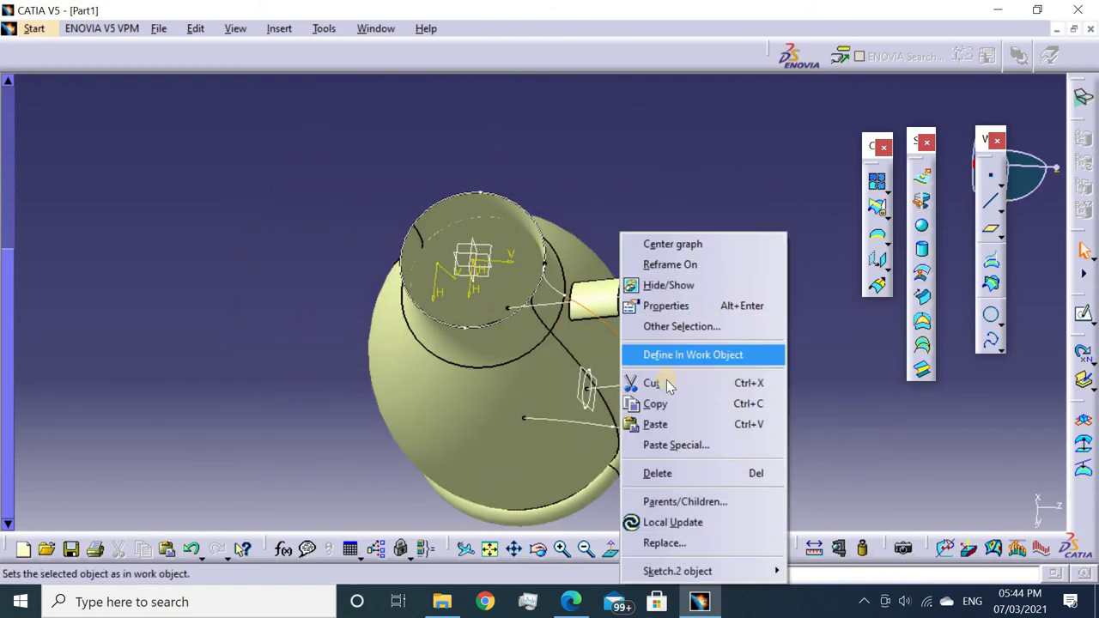
{"action": "left_click", "coordinate": [693, 287]}
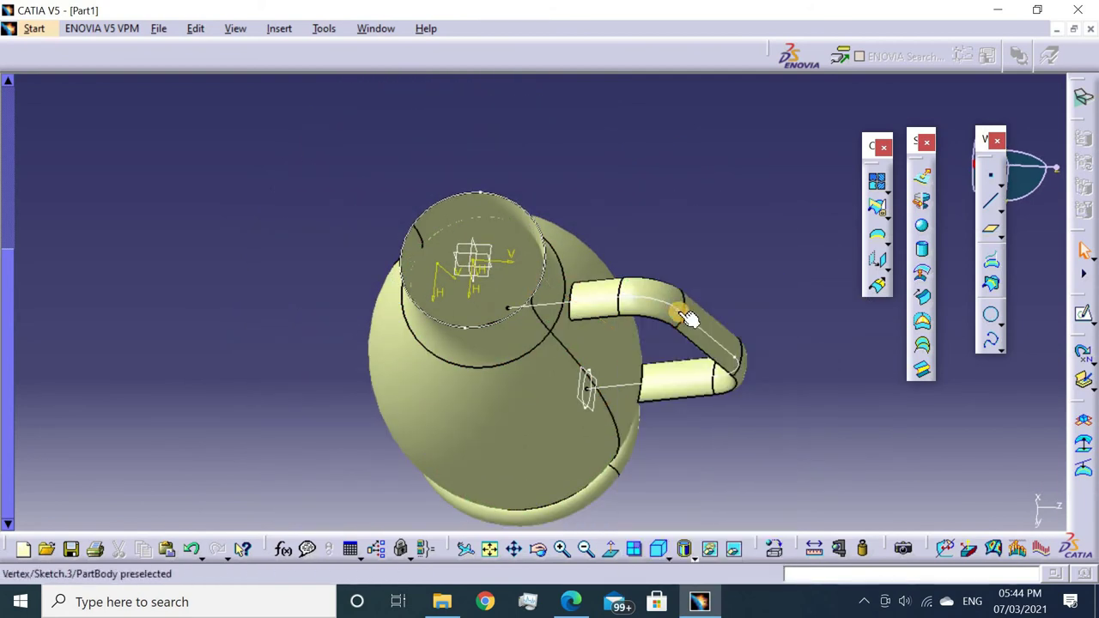
{"action": "right_click", "coordinate": [671, 311]}
{"action": "left_click", "coordinate": [695, 286]}
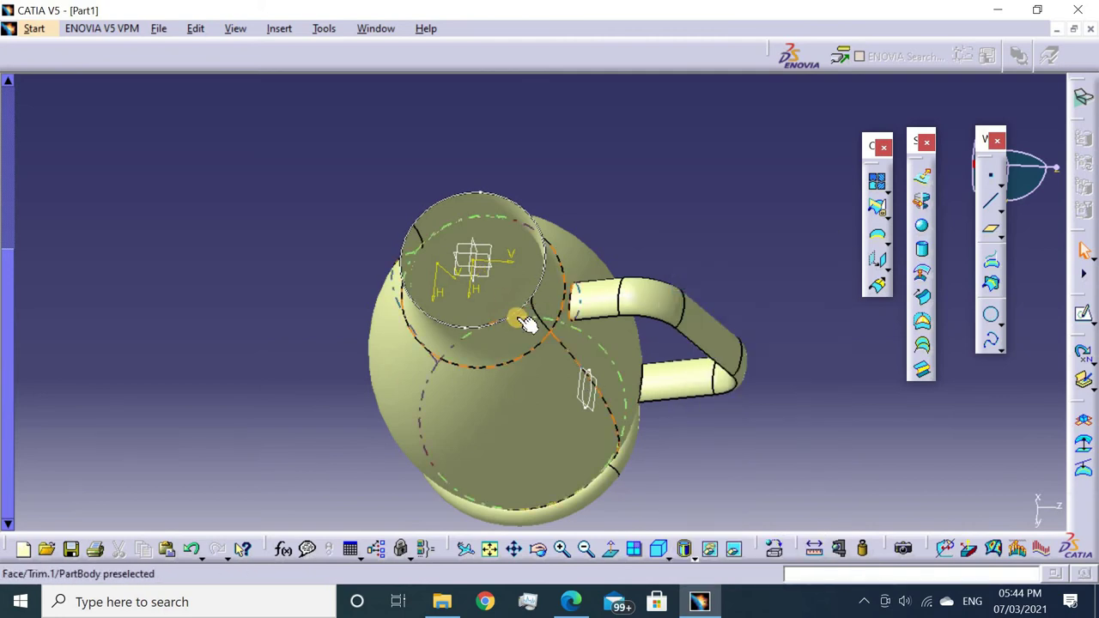
{"action": "right_click", "coordinate": [587, 395]}
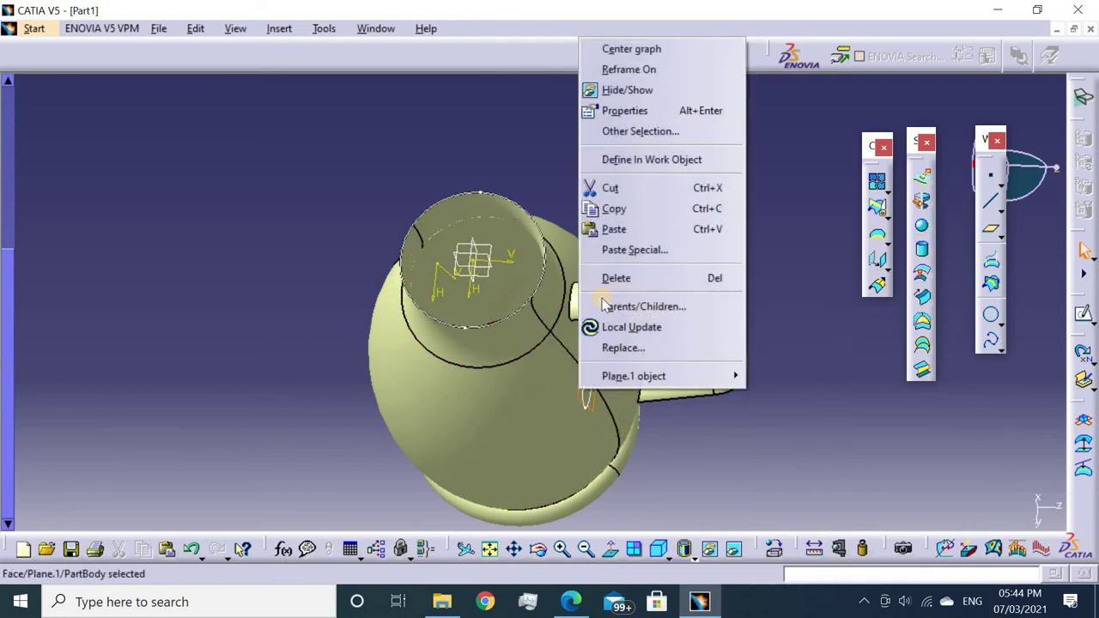
{"action": "left_click", "coordinate": [618, 88]}
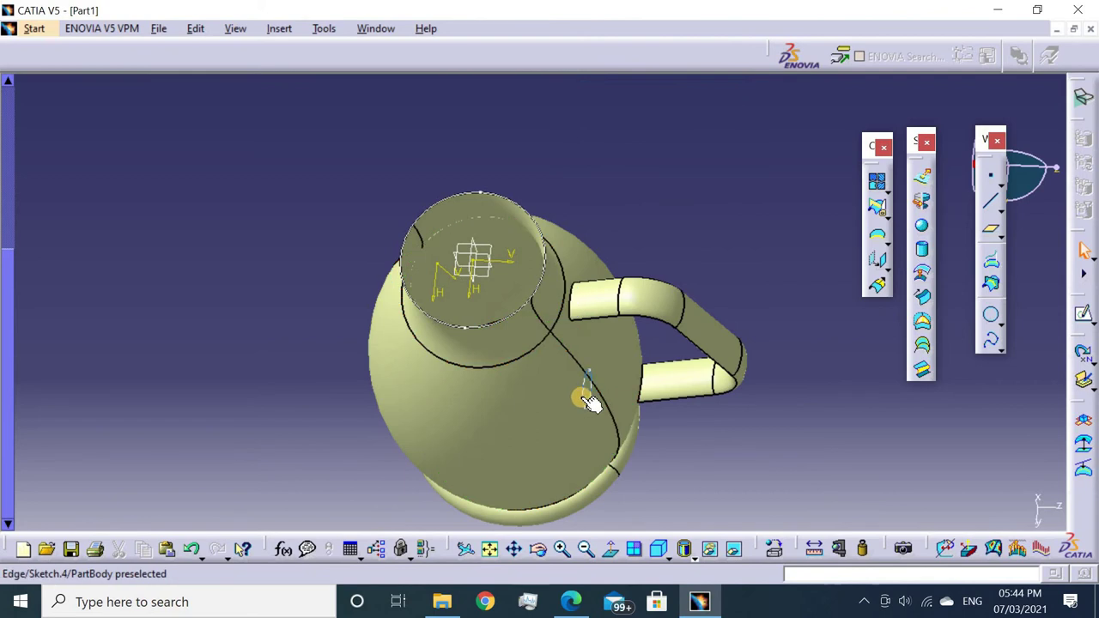
{"action": "right_click", "coordinate": [587, 401]}
{"action": "left_click", "coordinate": [618, 96]}
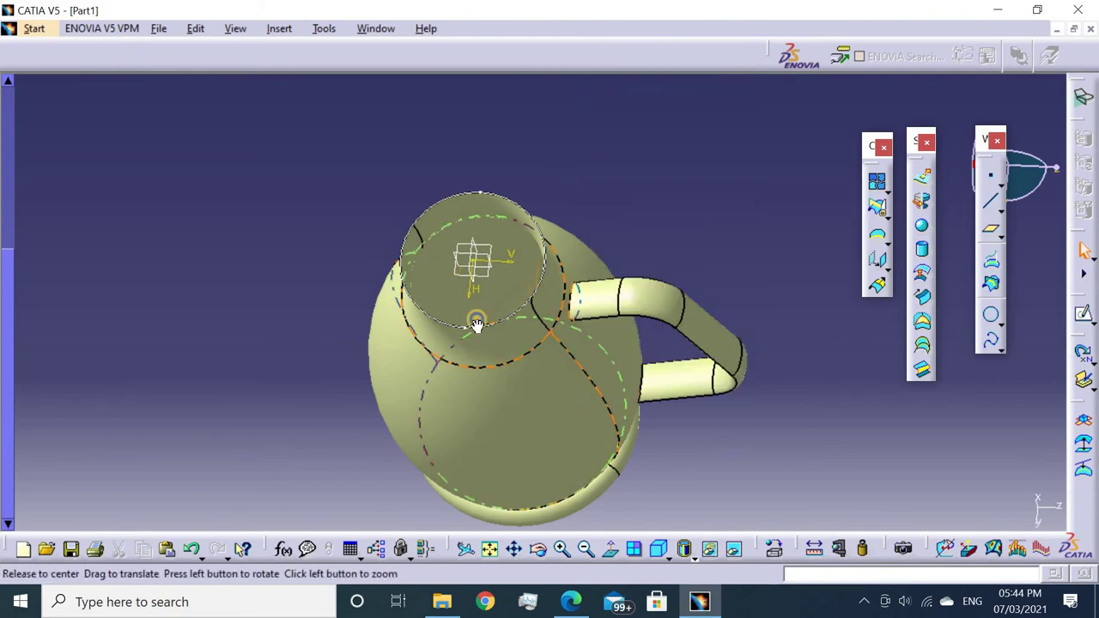
{"action": "middle_click_drag", "start_coordinate": [477, 322], "coordinate": [764, 295]}
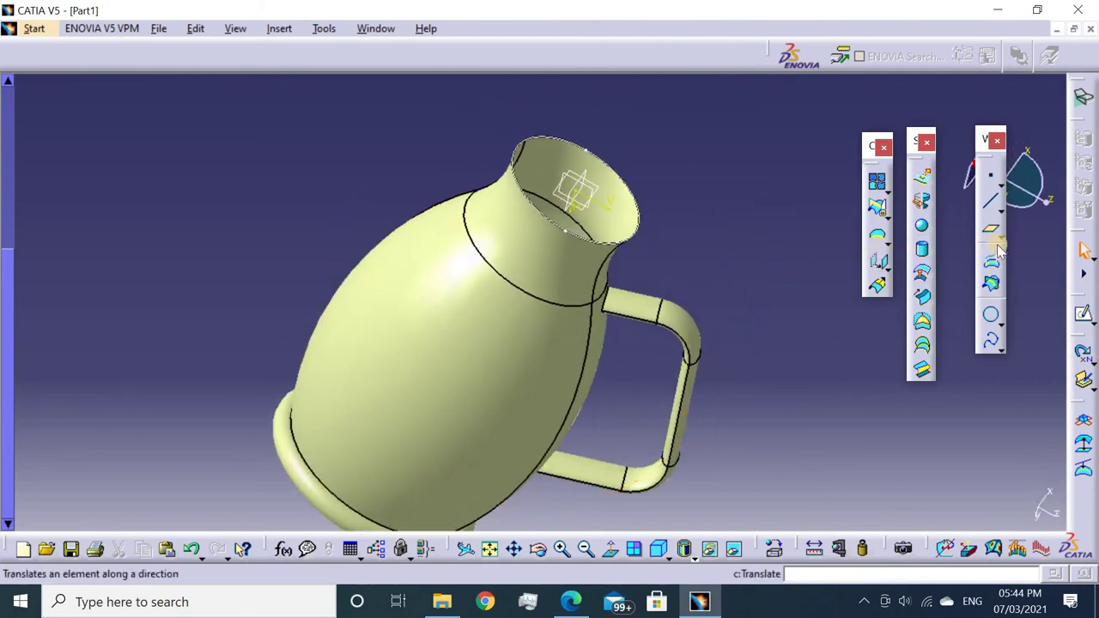
Create Plane.2 offset 20 mm from the yz plane at the jug's neck.
{"action": "left_click", "coordinate": [992, 230]}
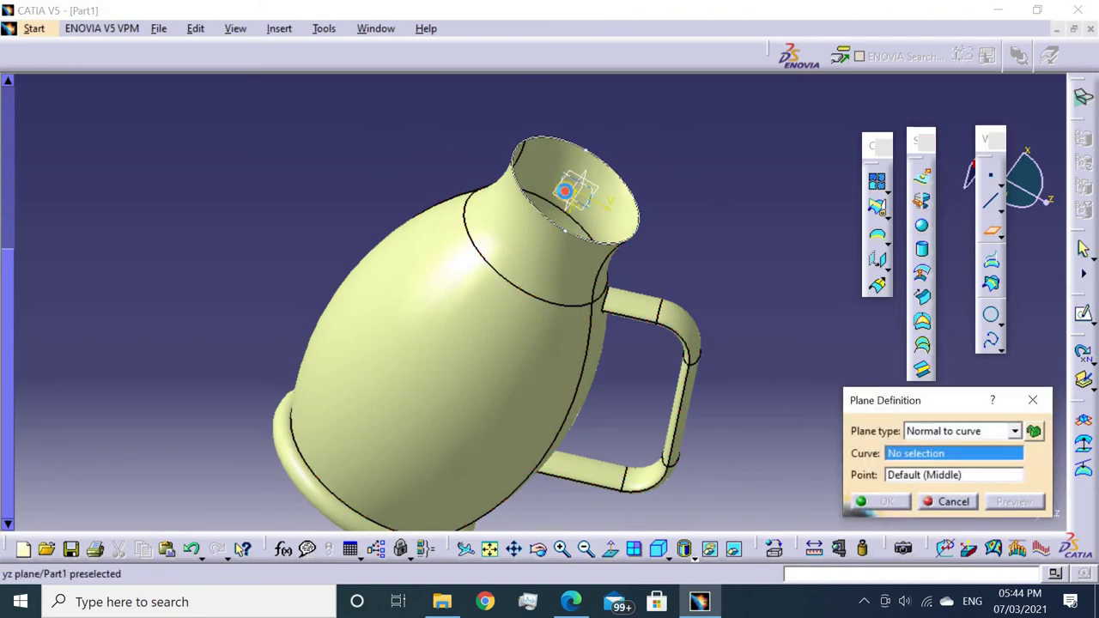
{"action": "left_click", "coordinate": [573, 187]}
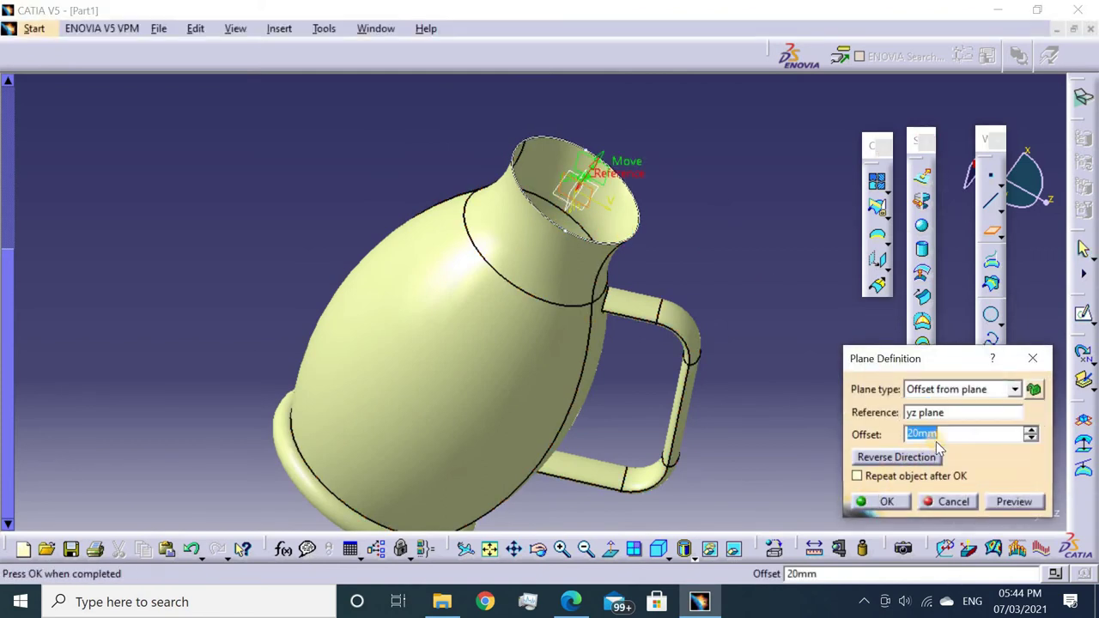
{"action": "left_click", "coordinate": [893, 502]}
{"action": "mouse_move", "coordinate": [686, 258]}
{"action": "middle_mouse_down"}
{"action": "mouse_move", "coordinate": [608, 122]}
{"action": "mouse_move", "coordinate": [549, 241]}
{"action": "mouse_move", "coordinate": [554, 180]}
{"action": "middle_mouse_up"}
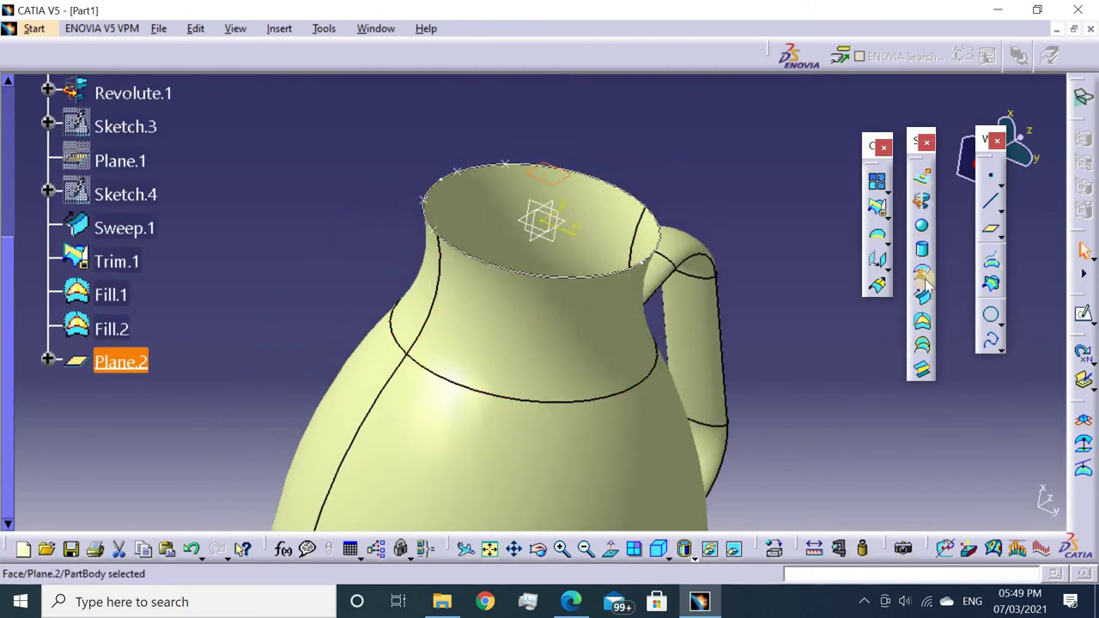
Start a sketch on Plane.2 and draw a circle centred at the origin.
{"action": "left_click", "coordinate": [1083, 310]}
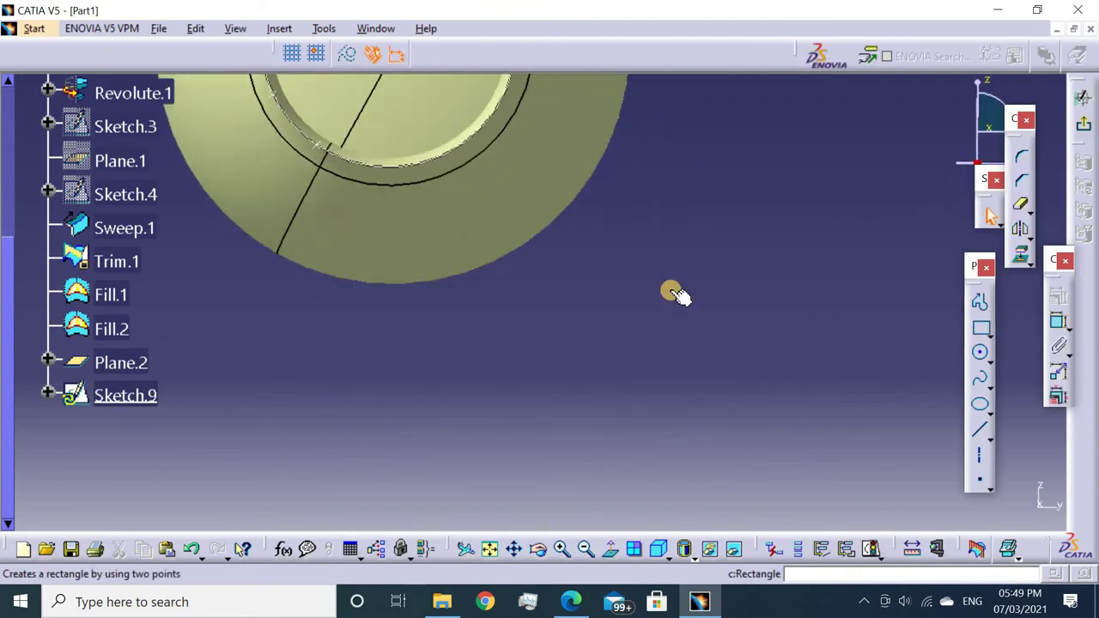
{"action": "mouse_move", "coordinate": [699, 322]}
{"action": "middle_mouse_down", "text": "ctrl"}
{"action": "mouse_move", "coordinate": [701, 400]}
{"action": "mouse_move", "coordinate": [733, 336]}
{"action": "mouse_move", "coordinate": [936, 300]}
{"action": "middle_mouse_up", "text": "ctrl"}
{"action": "left_click", "coordinate": [981, 355]}
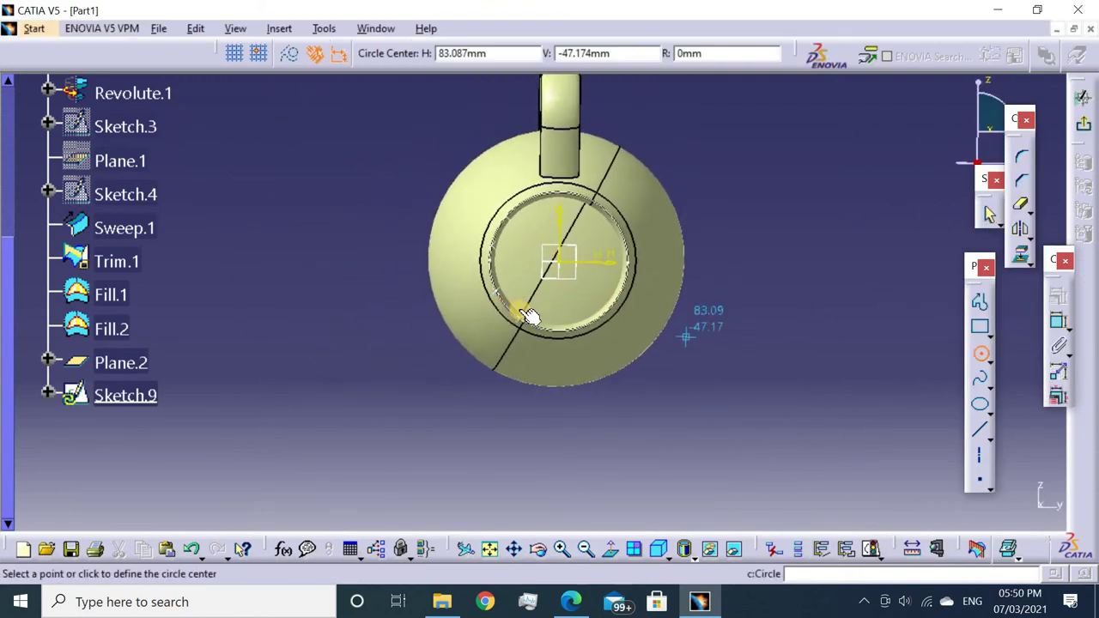
{"action": "left_click", "coordinate": [566, 260]}
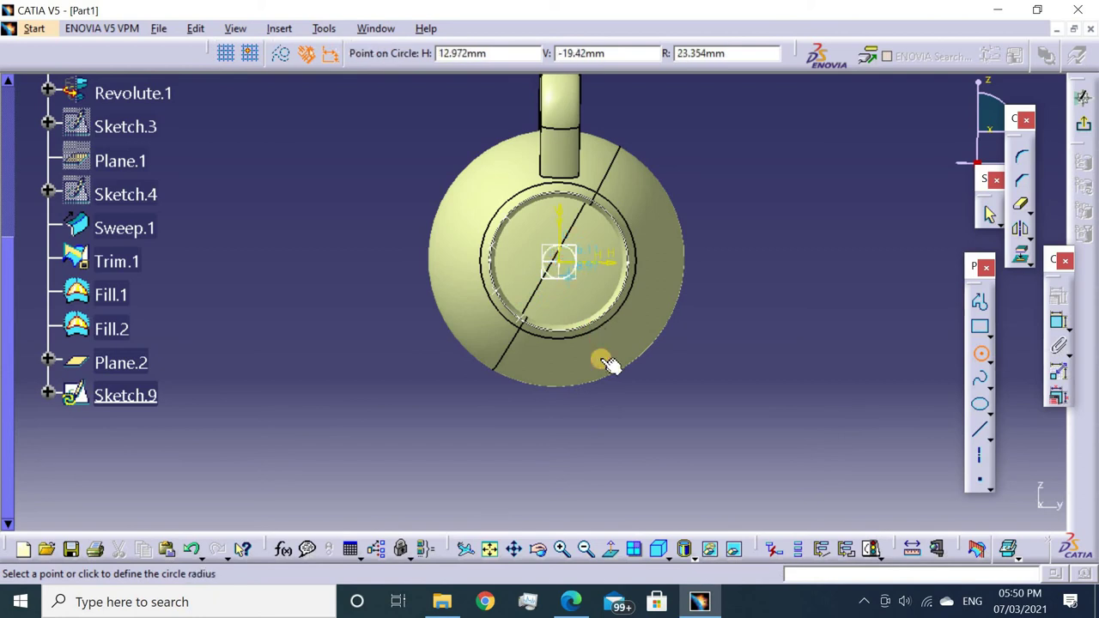
{"action": "left_click", "coordinate": [724, 366]}
Constrain the circle's diameter to 120 mm and view the sketch face-on.
{"action": "left_click", "coordinate": [675, 194]}
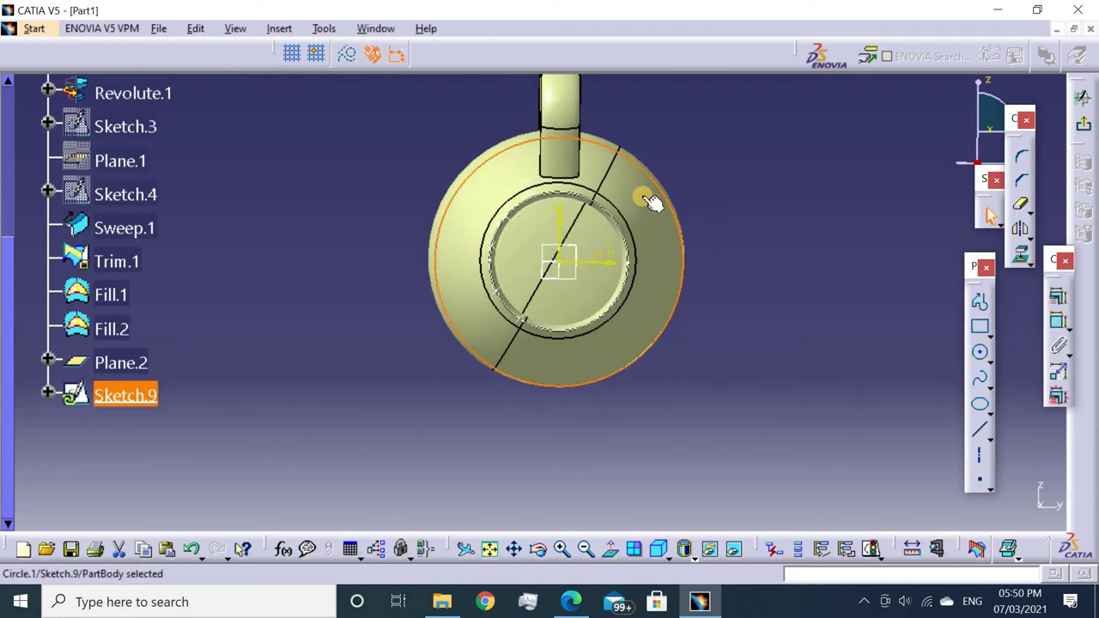
{"action": "left_click", "coordinate": [1059, 321]}
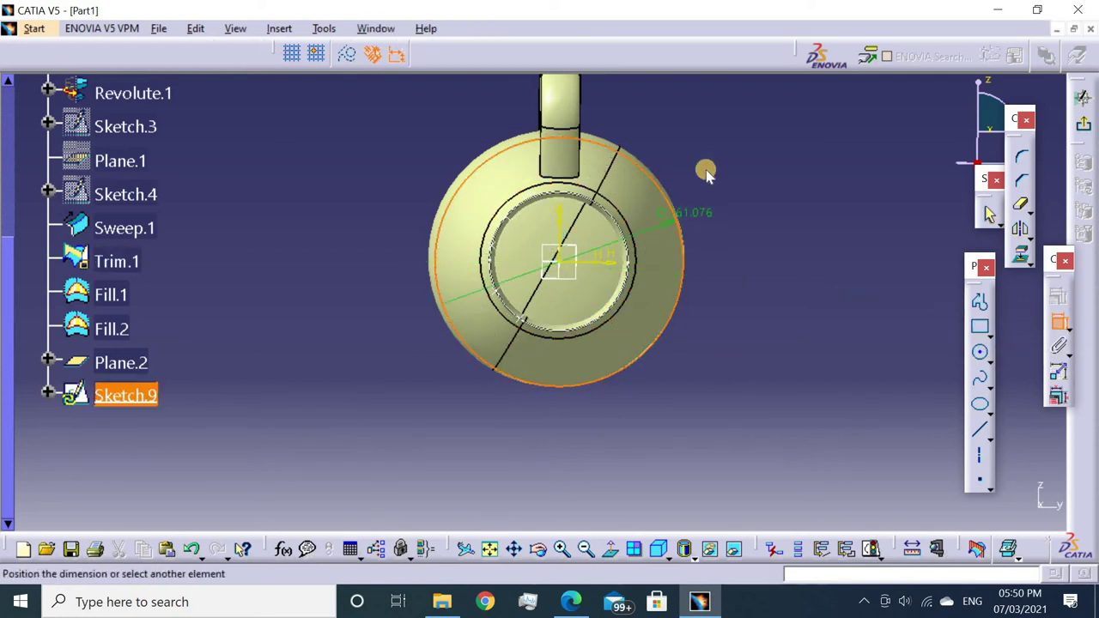
{"action": "left_click", "coordinate": [712, 163]}
{"action": "double_click", "coordinate": [715, 161]}
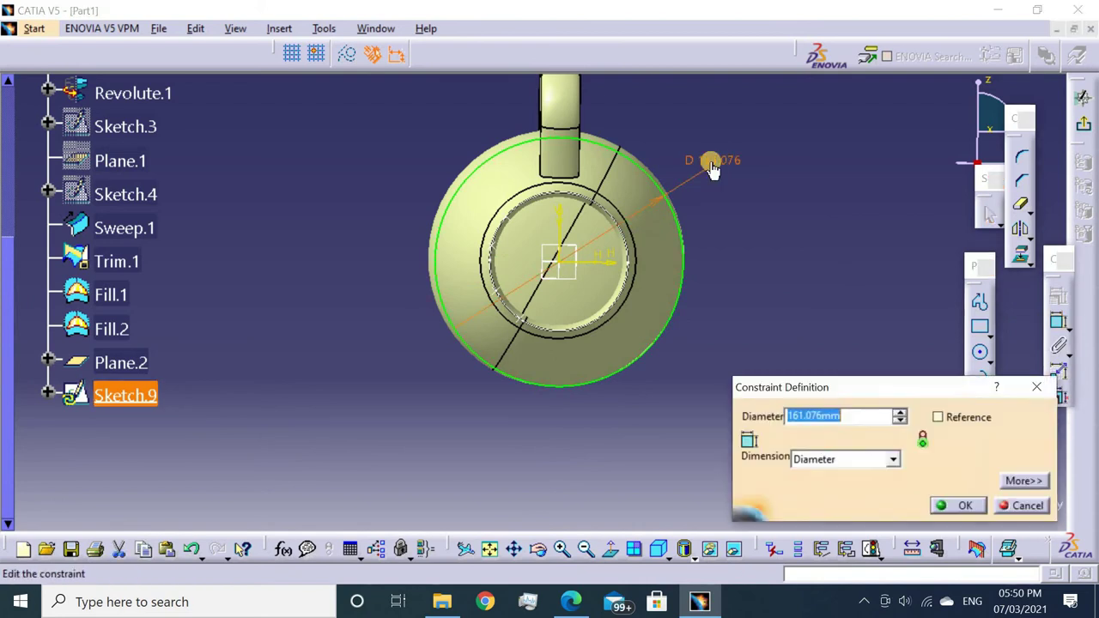
{"action": "type", "text": "0"}
{"action": "key", "text": "Return"}
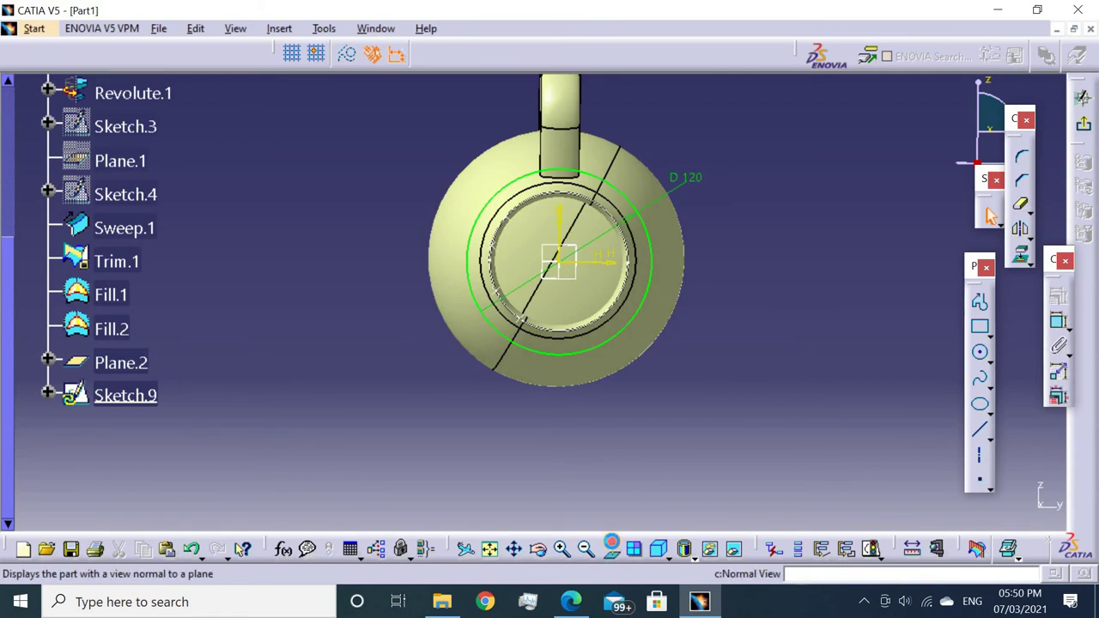
{"action": "left_click", "coordinate": [734, 548]}
Draw a V-shaped profile from the circle's left side down to a tip and back to the circle.
{"action": "left_click", "coordinate": [979, 300]}
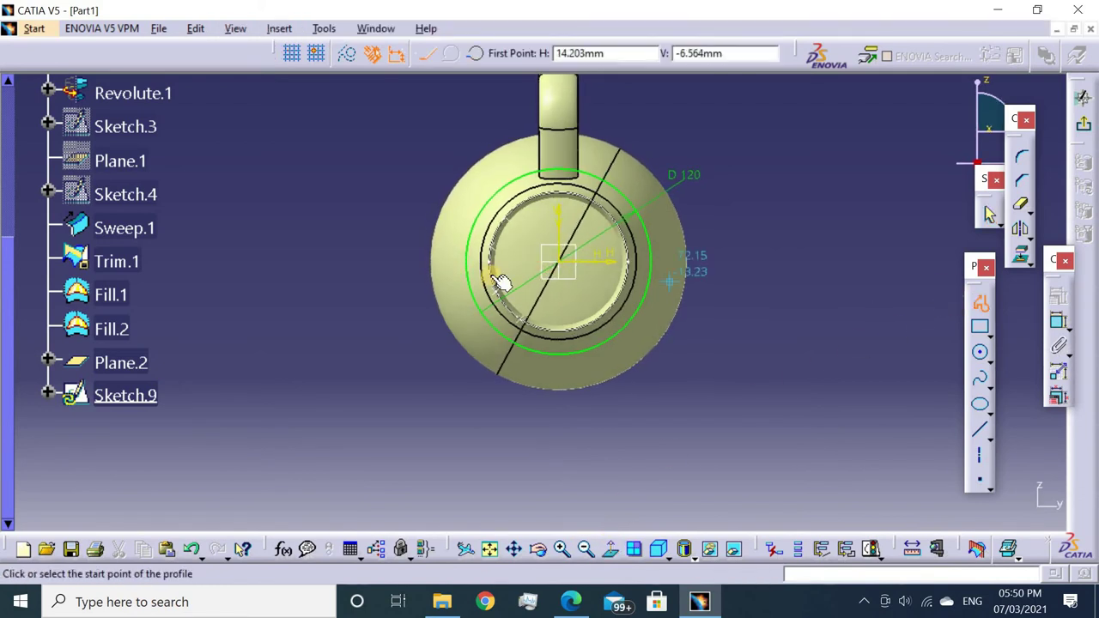
{"action": "left_click", "coordinate": [504, 378]}
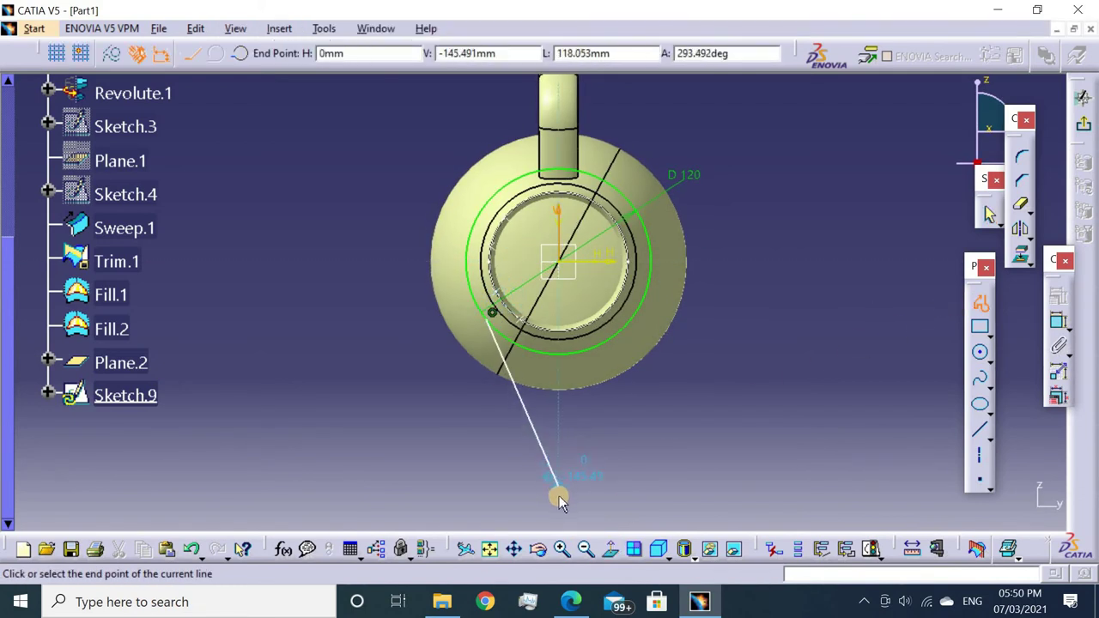
{"action": "left_click", "coordinate": [564, 488]}
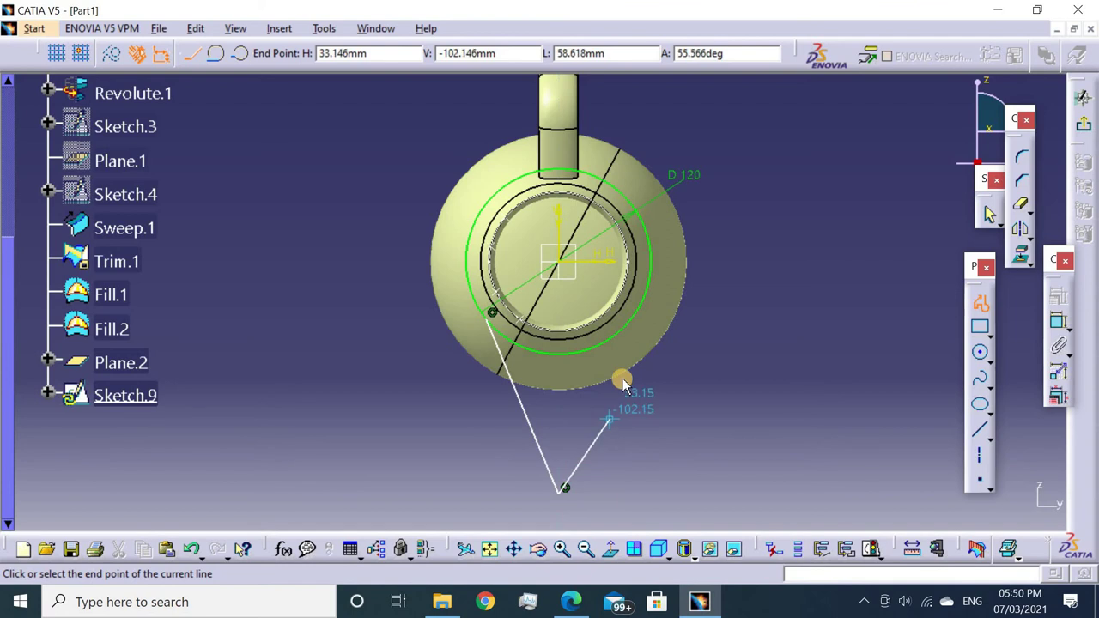
{"action": "left_click", "coordinate": [629, 322]}
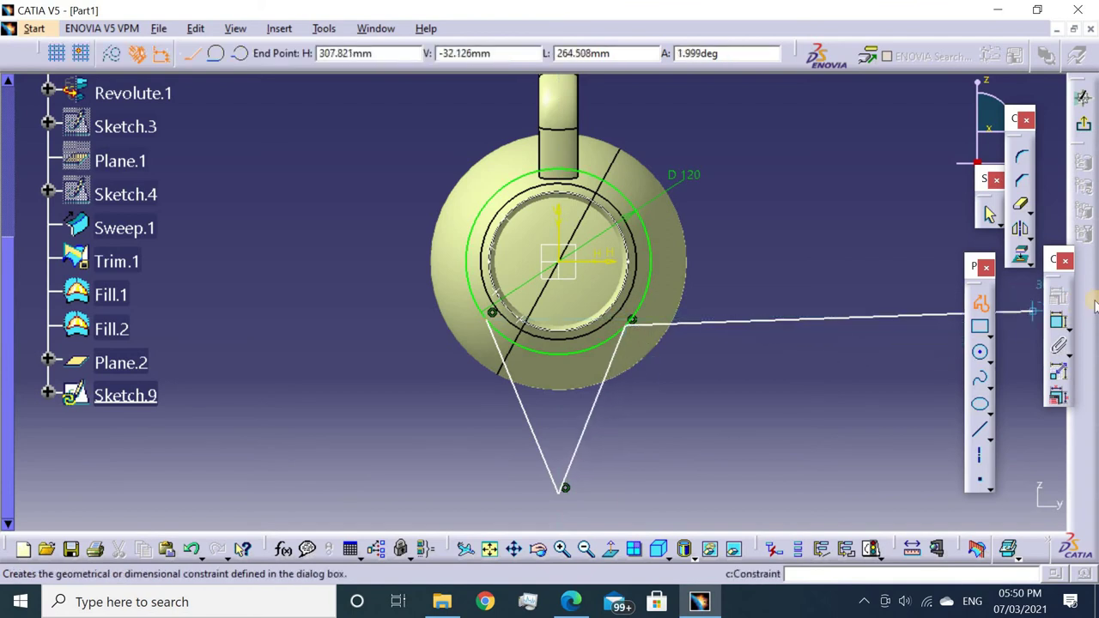
Constrain the V's left leg to 37.5° from the vertical axis.
{"action": "left_click", "coordinate": [1060, 322]}
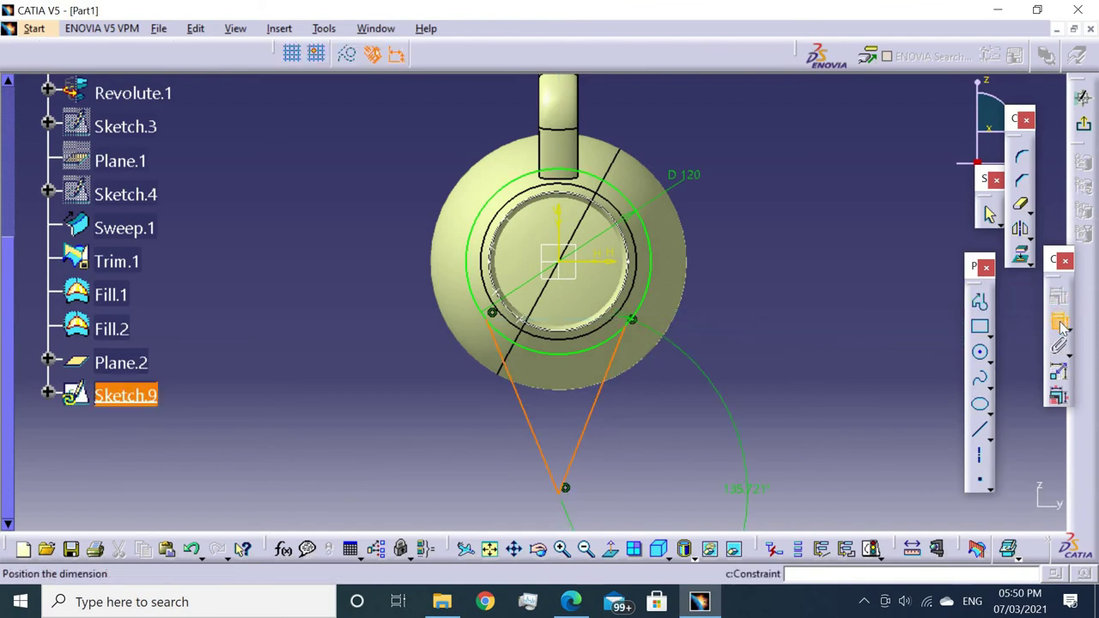
{"action": "left_click", "coordinate": [1058, 322]}
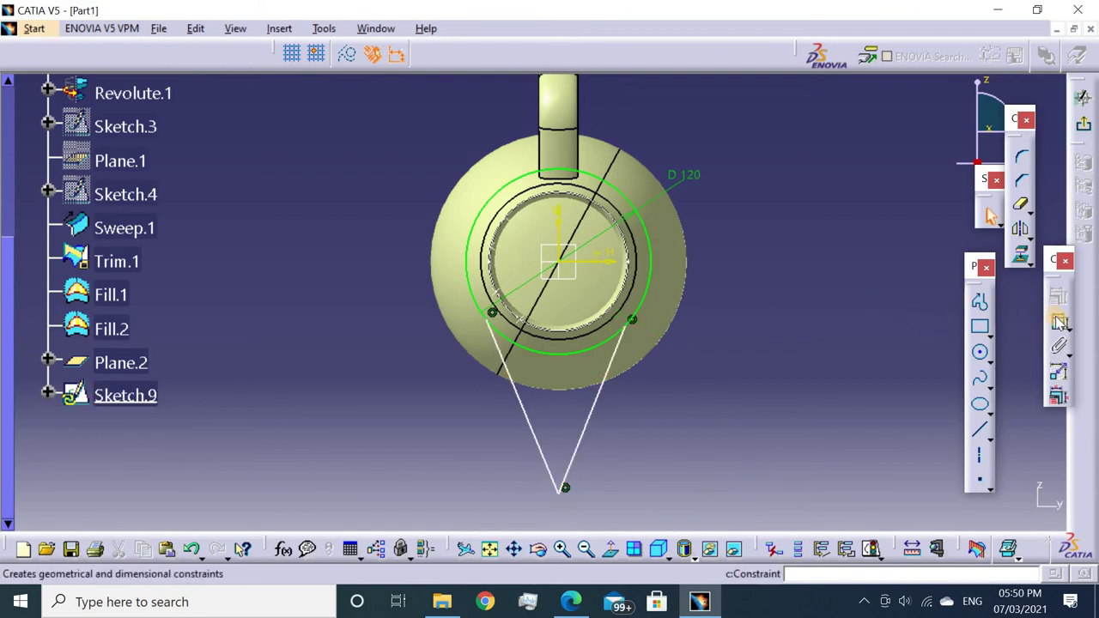
{"action": "left_click", "coordinate": [510, 382]}
{"action": "left_click", "coordinate": [493, 304]}
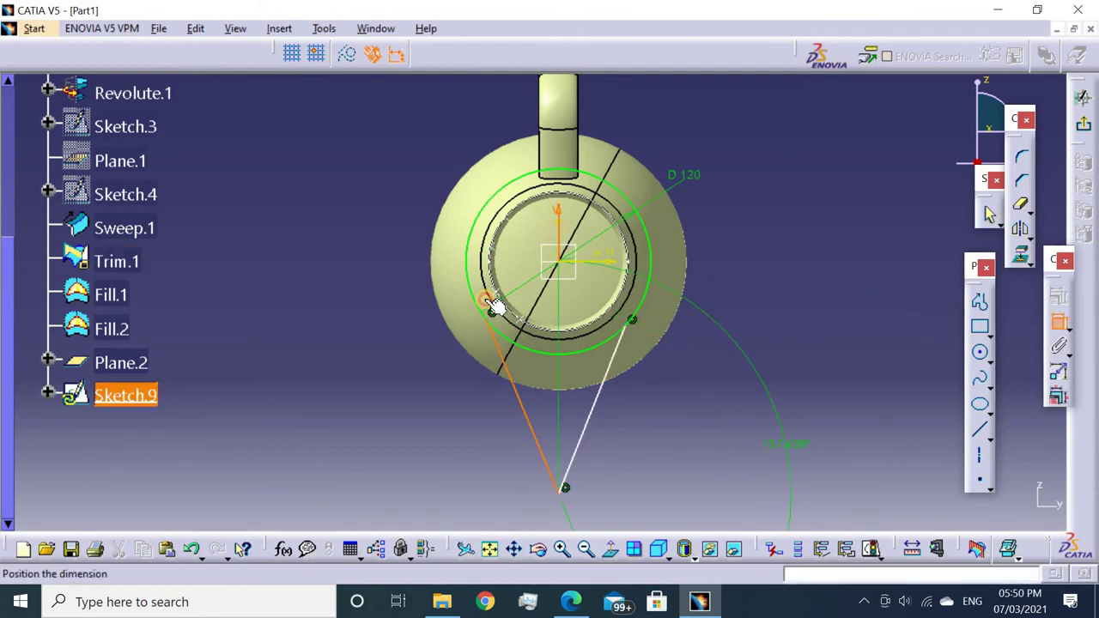
{"action": "left_click", "coordinate": [455, 147]}
{"action": "double_click", "coordinate": [455, 147]}
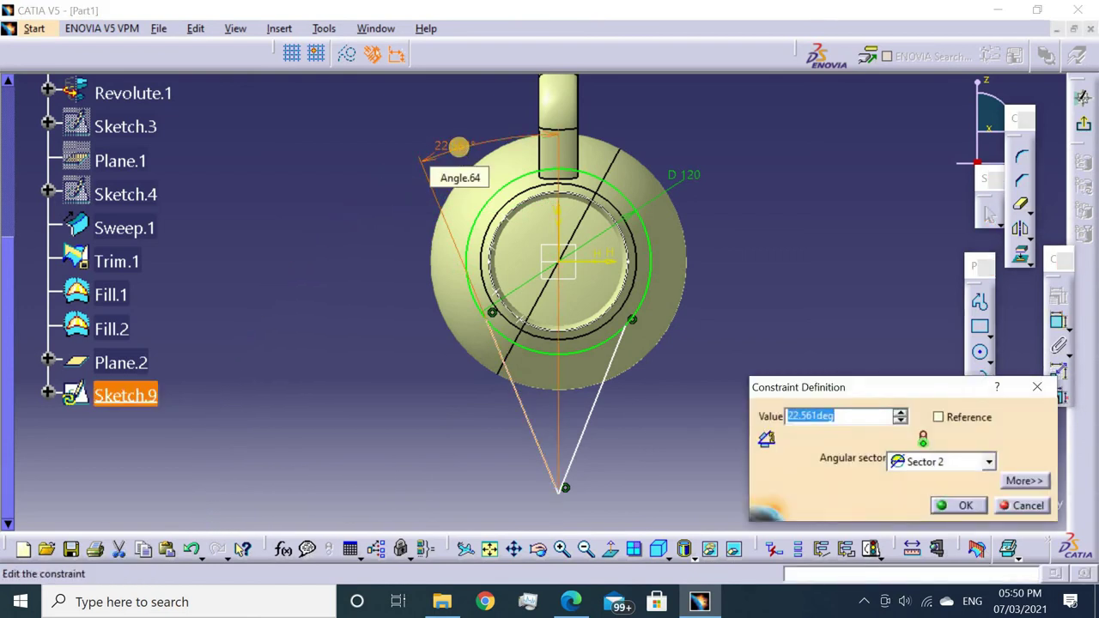
{"action": "key", "text": "Return"}
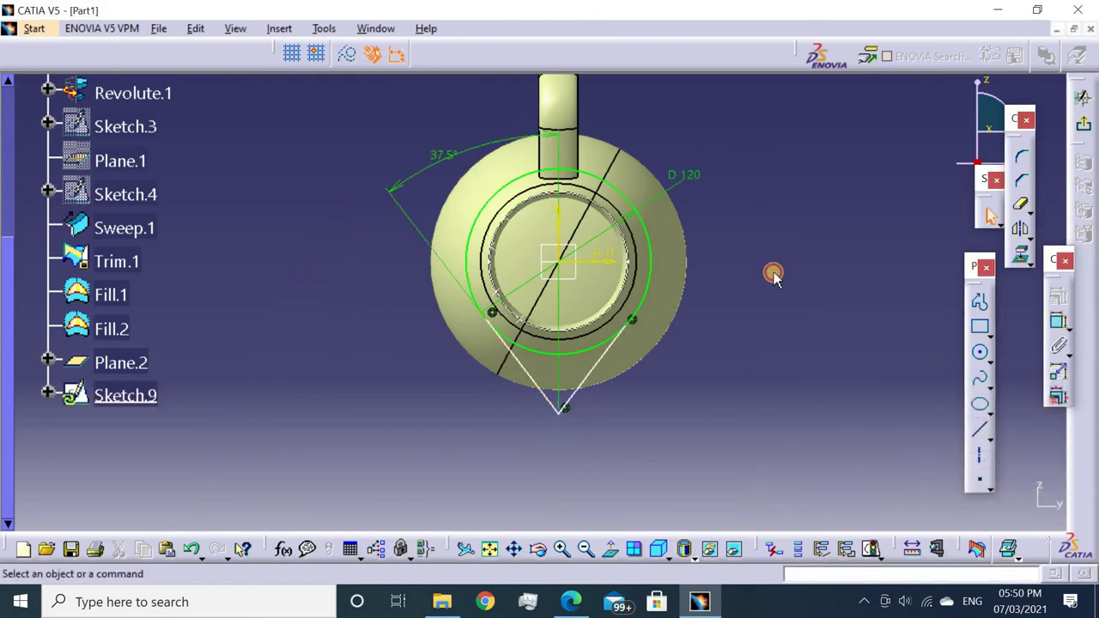
Constrain the V's right leg to 37.5° from the vertical axis.
{"action": "middle_click_drag", "start_coordinate": [790, 238], "coordinate": [933, 326]}
{"action": "left_click", "coordinate": [1056, 321]}
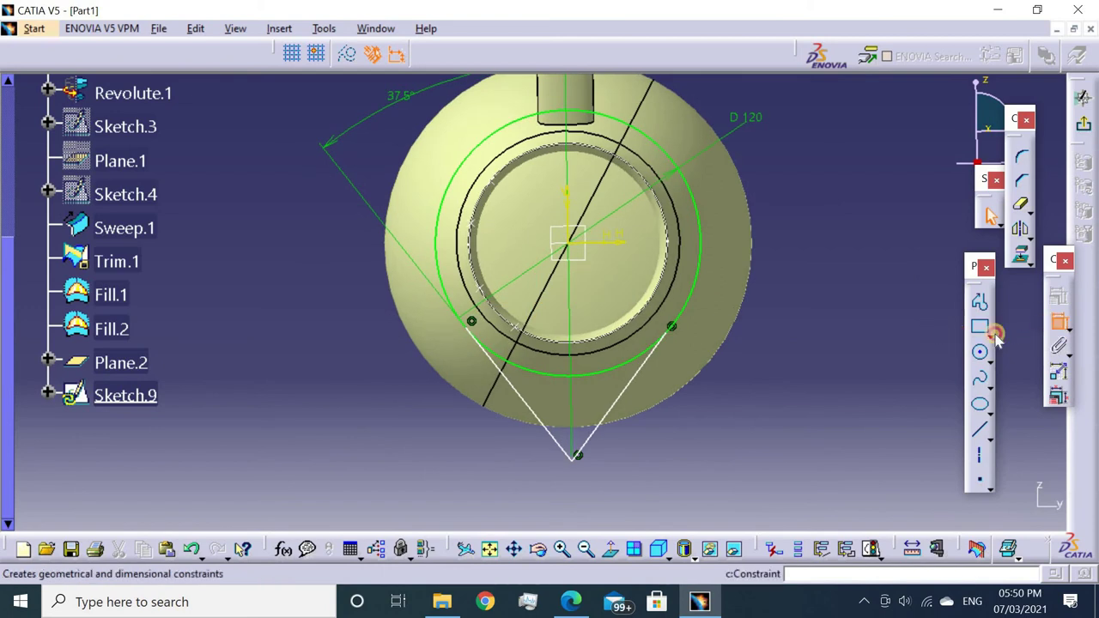
{"action": "left_click", "coordinate": [634, 388]}
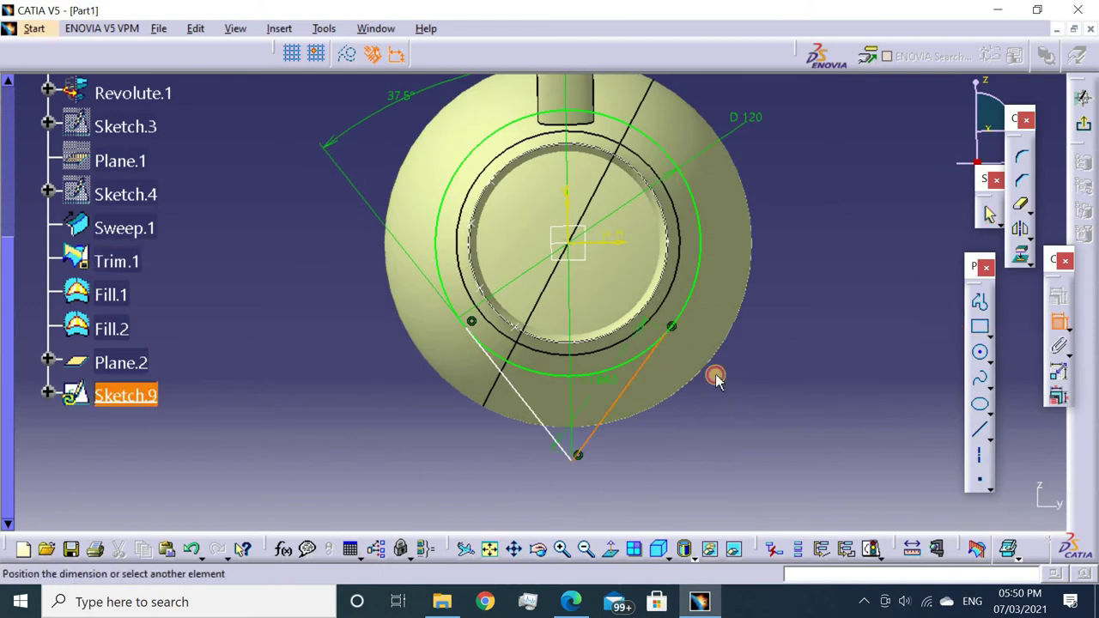
{"action": "left_click", "coordinate": [577, 225]}
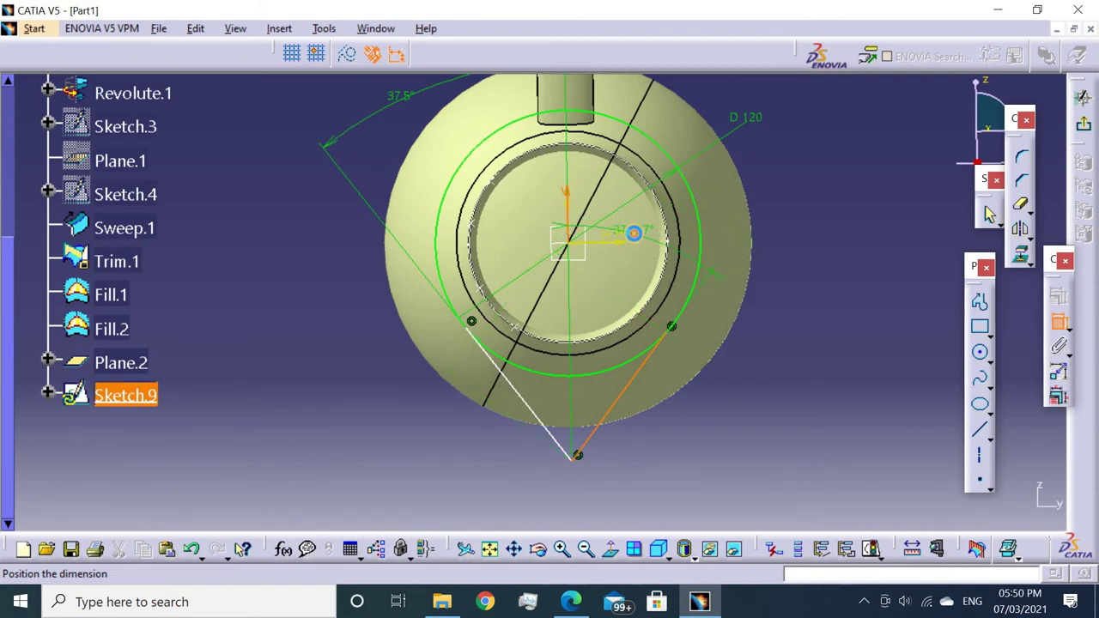
{"action": "left_click", "coordinate": [634, 233]}
{"action": "double_click", "coordinate": [634, 233]}
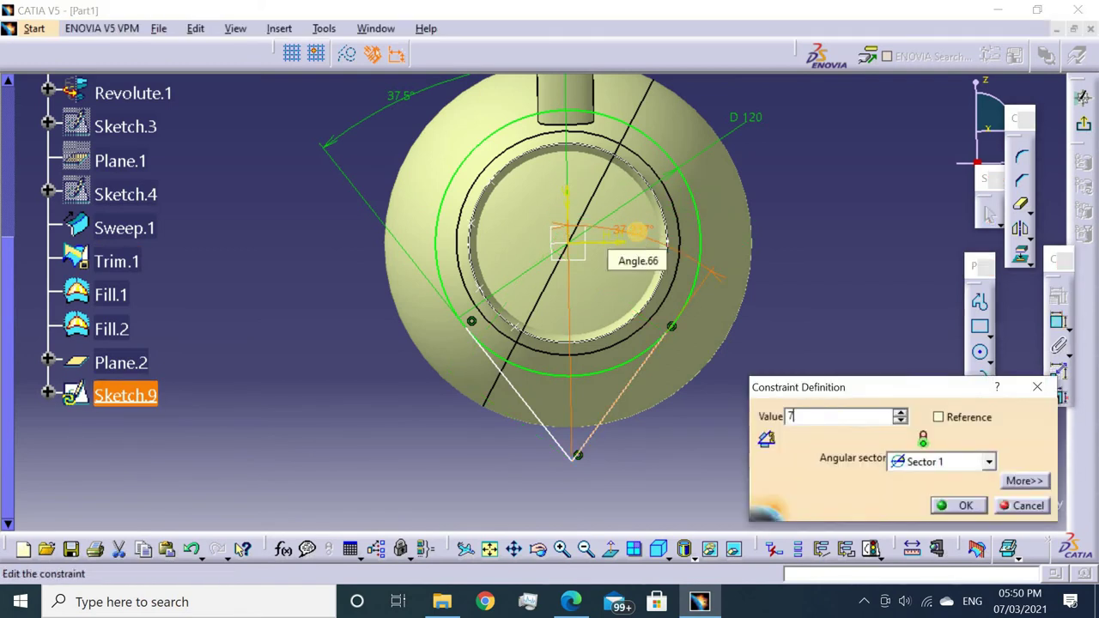
{"action": "key", "text": "Return"}
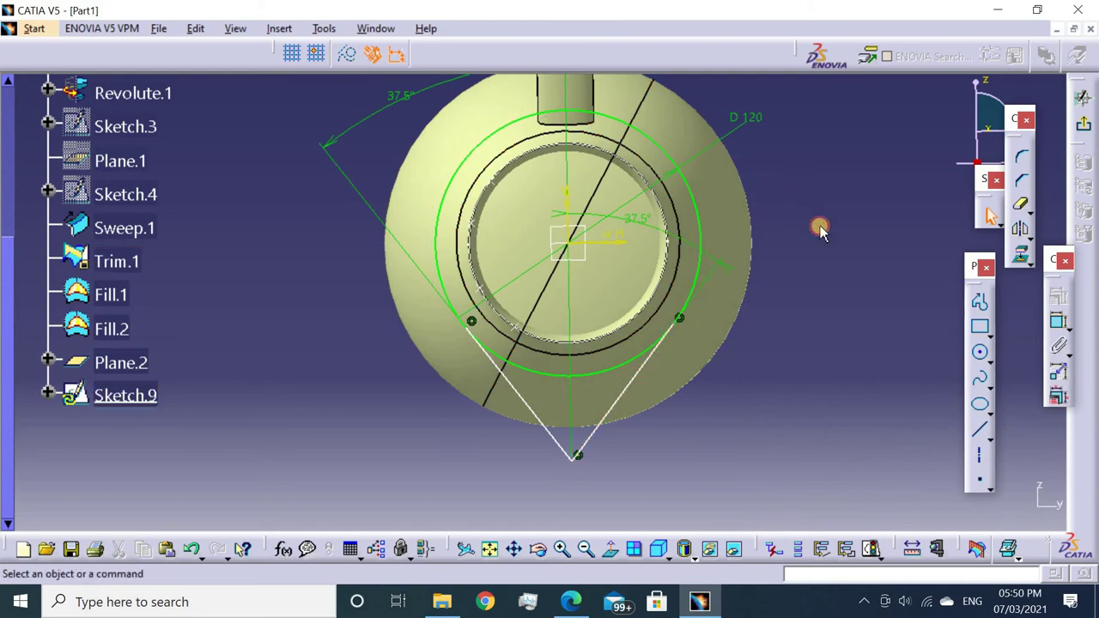
Round the V's tip with a corner between the two legs.
{"action": "left_click", "coordinate": [978, 301]}
{"action": "left_click", "coordinate": [992, 217]}
{"action": "left_click", "coordinate": [1024, 154]}
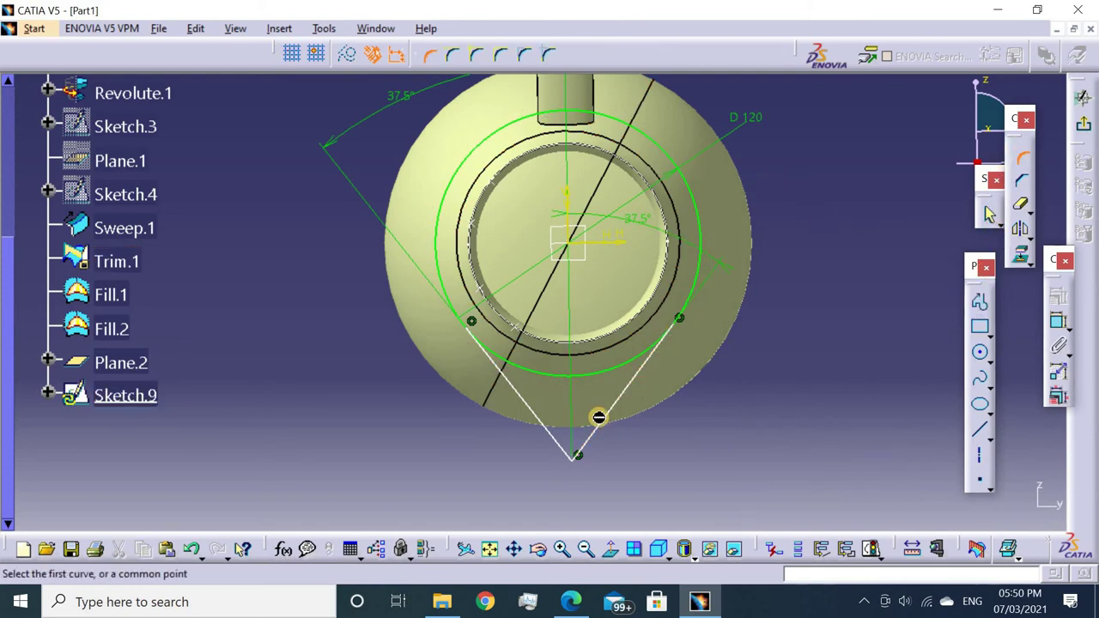
{"action": "left_click", "coordinate": [577, 459]}
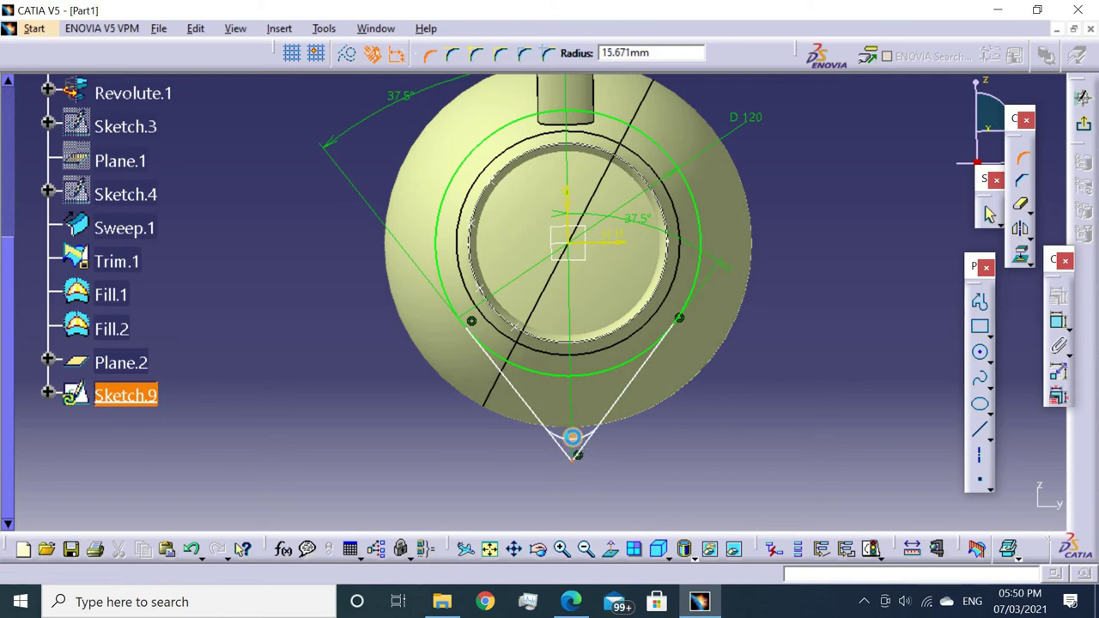
{"action": "left_click", "coordinate": [572, 440]}
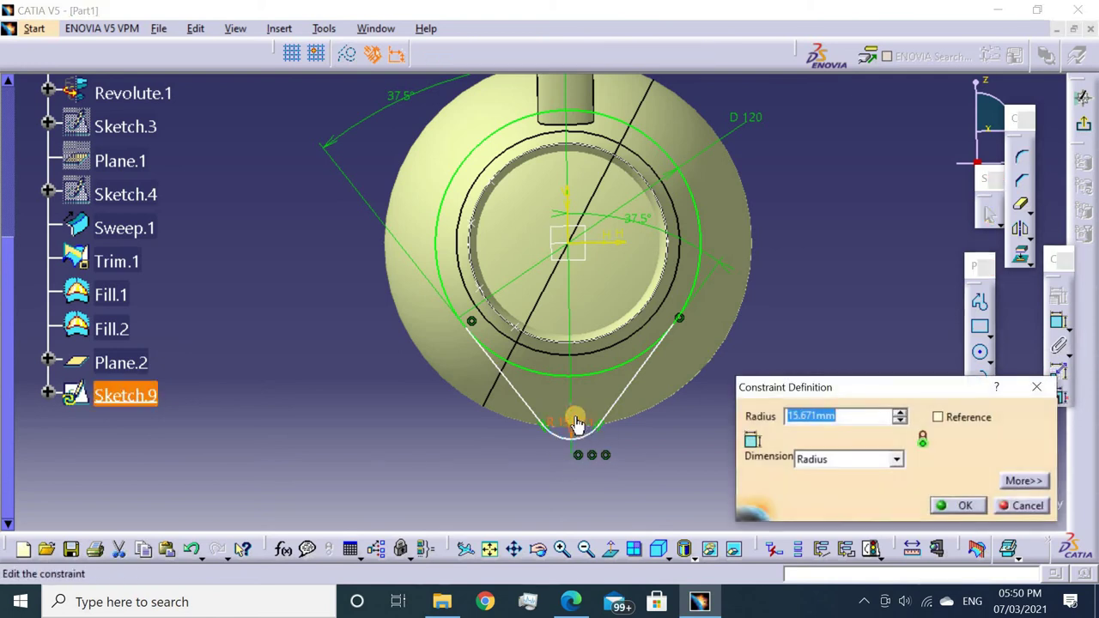
{"action": "type", "text": "1"}
{"action": "key", "text": "Return"}
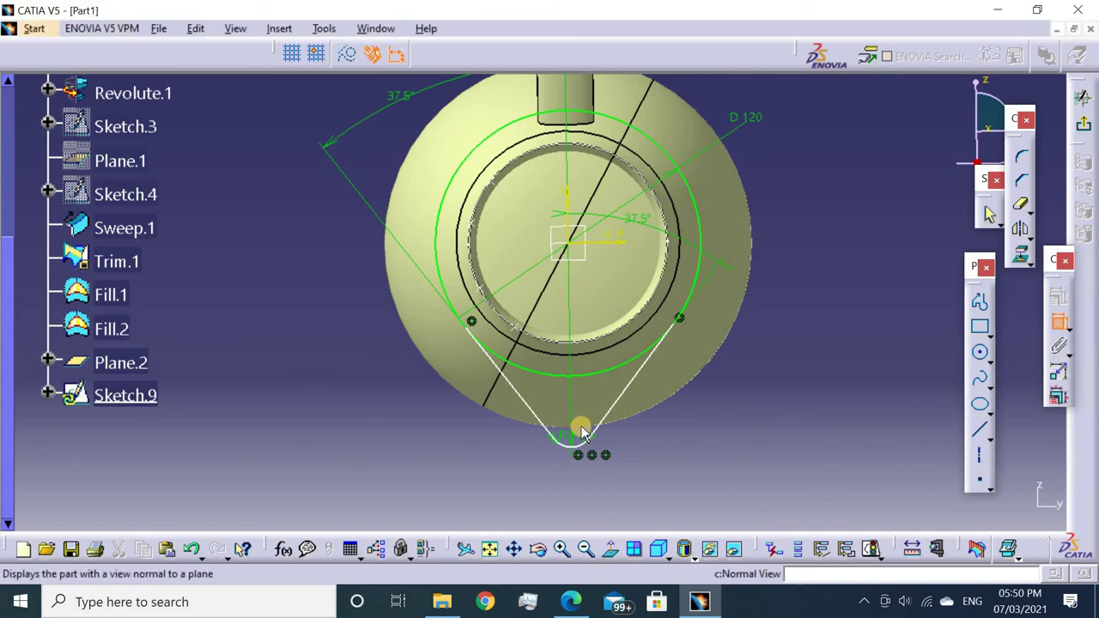
Fix the spout tip 75 mm below the horizontal axis.
{"action": "left_click", "coordinate": [574, 431]}
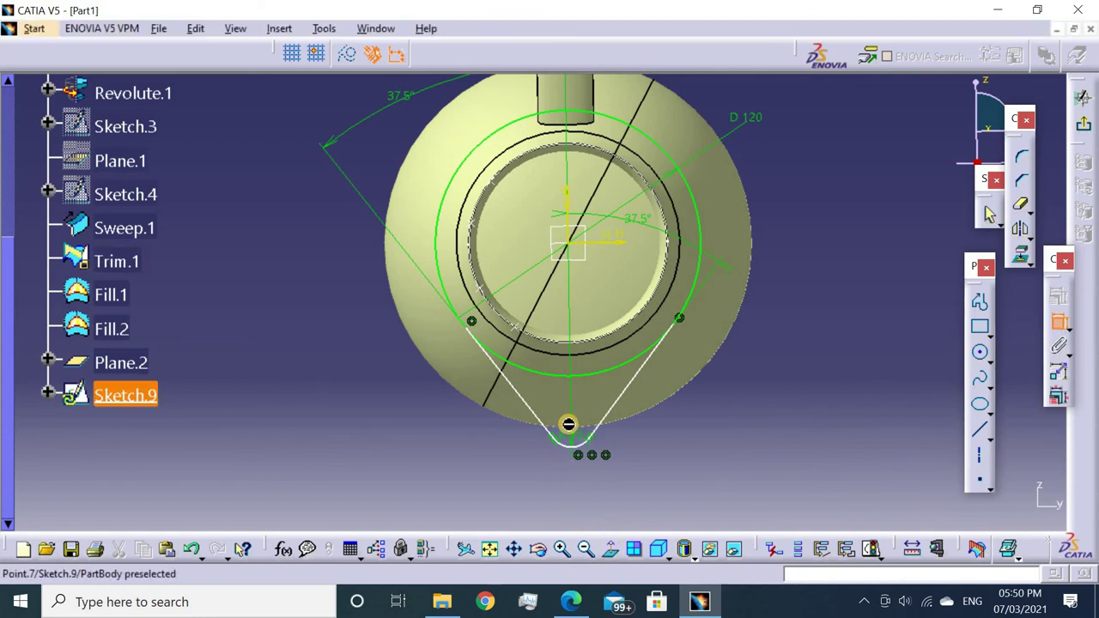
{"action": "left_click", "coordinate": [617, 253]}
{"action": "left_click", "coordinate": [837, 344]}
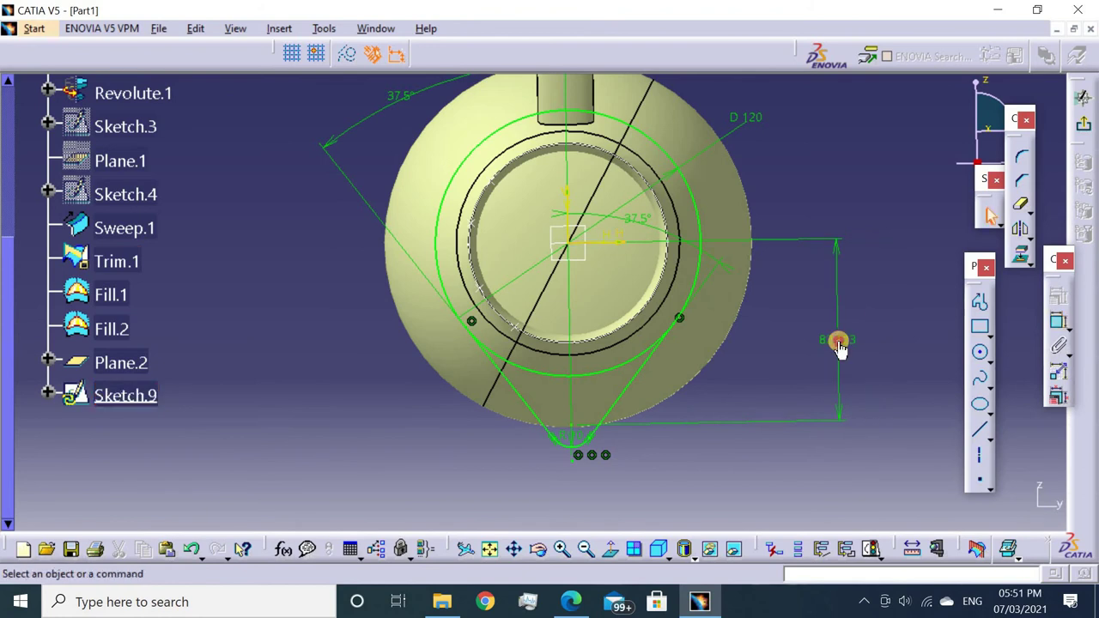
{"action": "double_click", "coordinate": [837, 340]}
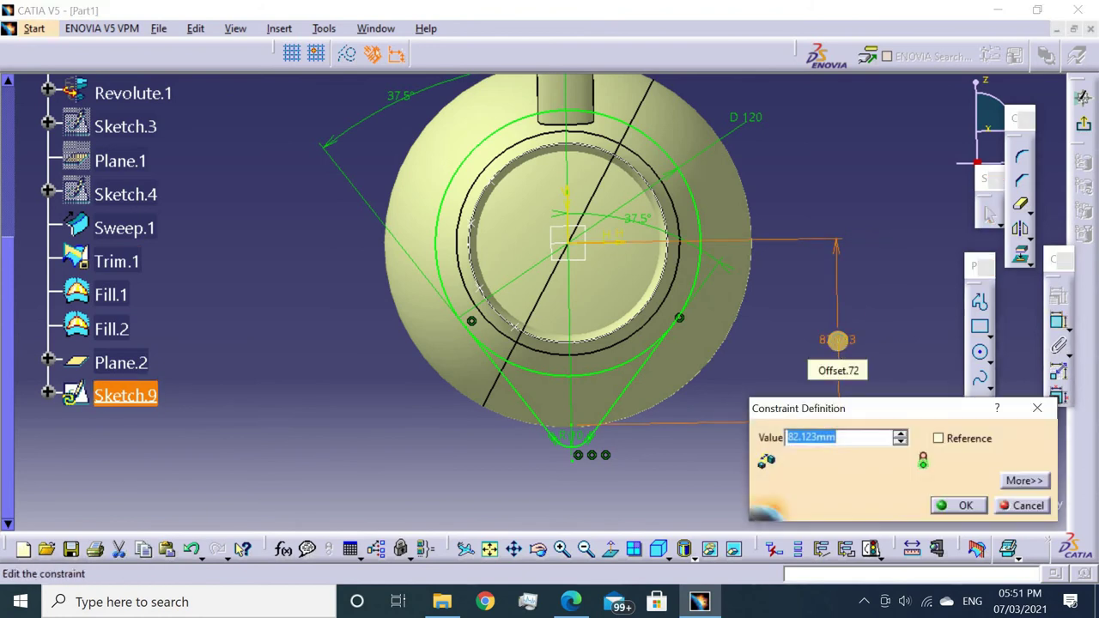
{"action": "key", "text": "Return"}
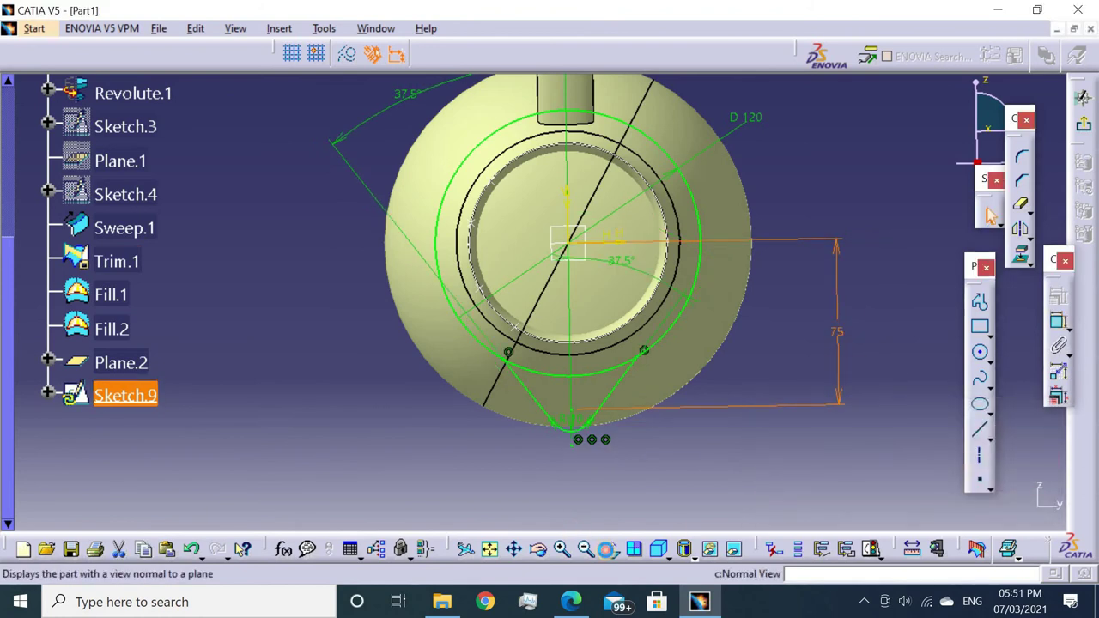
Trim away the circle's arc lying between the two legs.
{"action": "left_click", "coordinate": [608, 547]}
{"action": "left_click", "coordinate": [605, 548]}
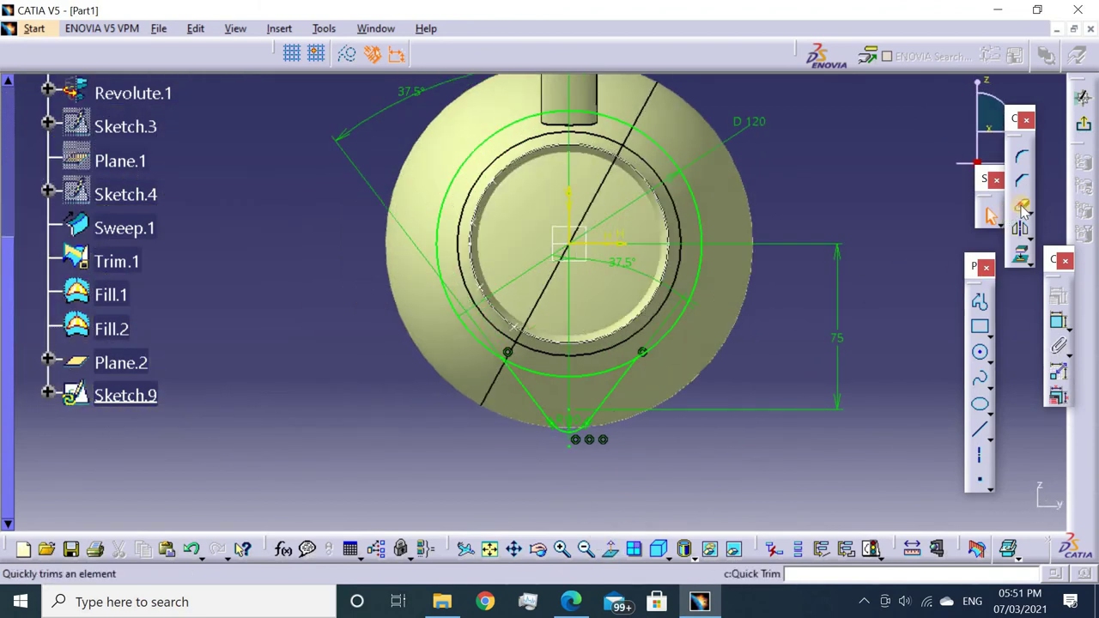
{"action": "left_click", "coordinate": [591, 376]}
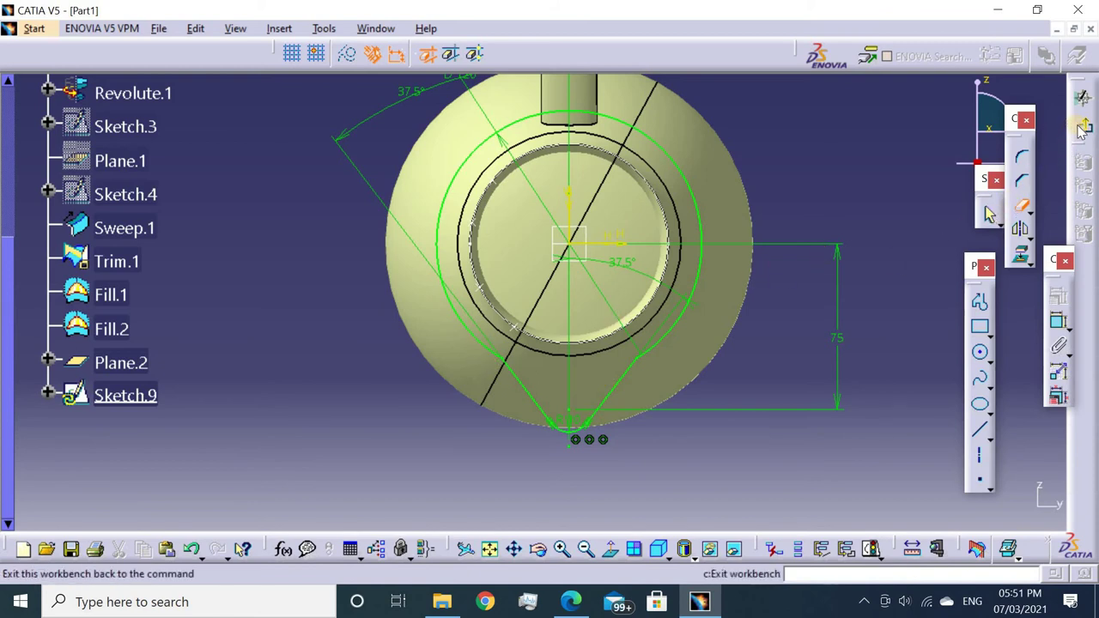
Leave the spout sketch and reopen the jug's 90 mm opening circle sketch, Sketch.1.
{"action": "left_click", "coordinate": [988, 214]}
{"action": "mouse_move", "coordinate": [841, 324]}
{"action": "middle_mouse_down"}
{"action": "mouse_move", "coordinate": [637, 333]}
{"action": "mouse_move", "coordinate": [601, 290]}
{"action": "middle_mouse_up"}
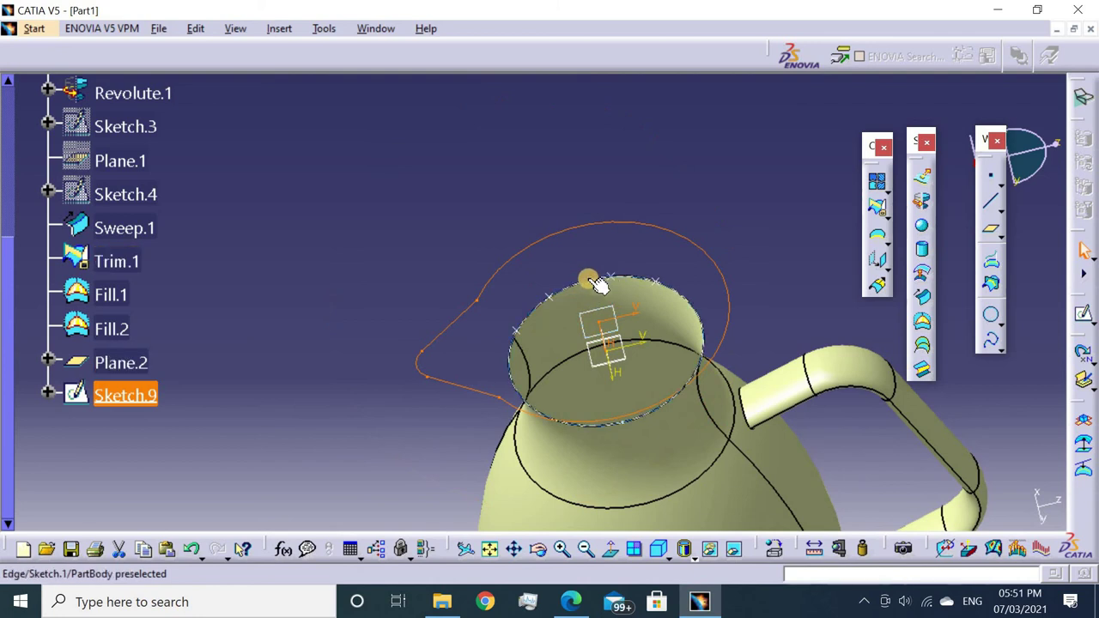
{"action": "double_click", "coordinate": [582, 290]}
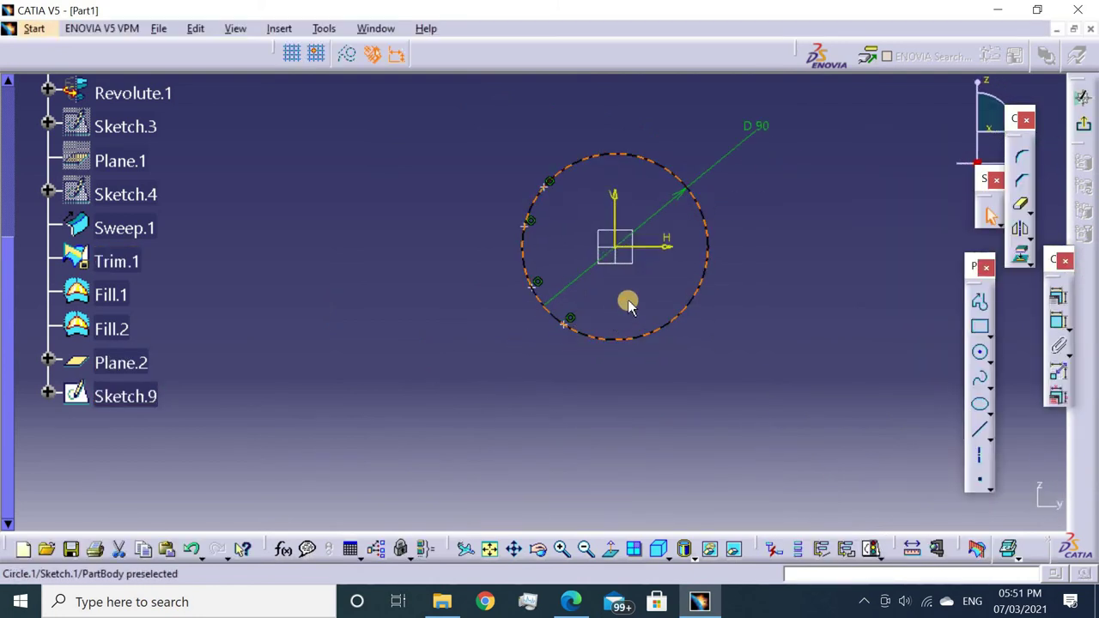
Delete the stray points and constraints from Sketch.1 and return to the 3D part.
{"action": "left_click", "coordinate": [590, 273]}
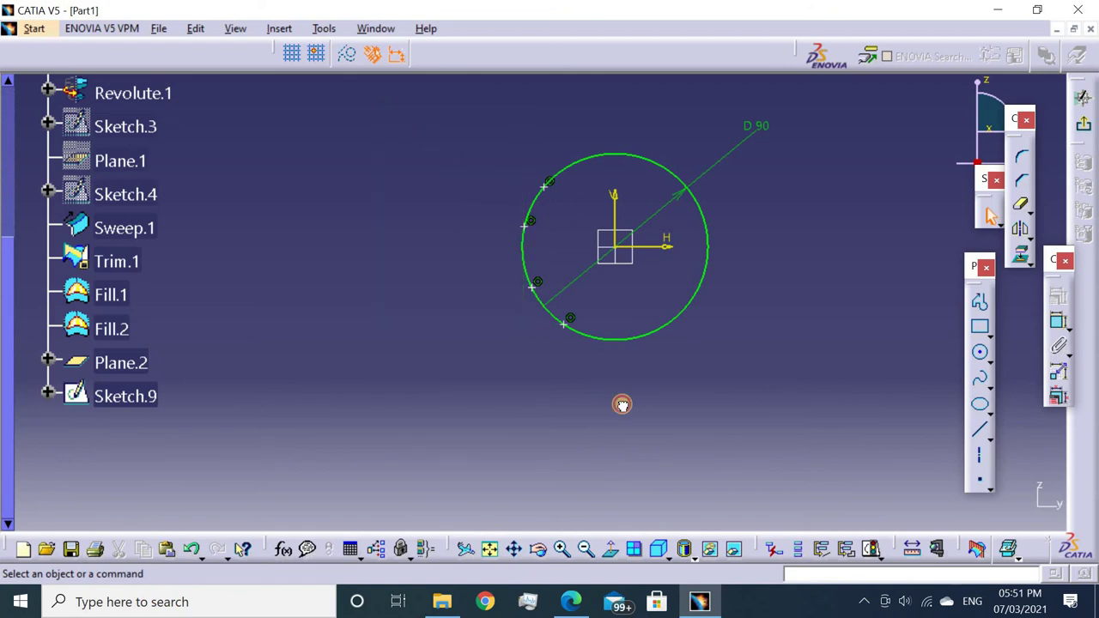
{"action": "left_click_drag", "start_coordinate": [621, 404], "coordinate": [623, 415]}
{"action": "key", "text": "Delete"}
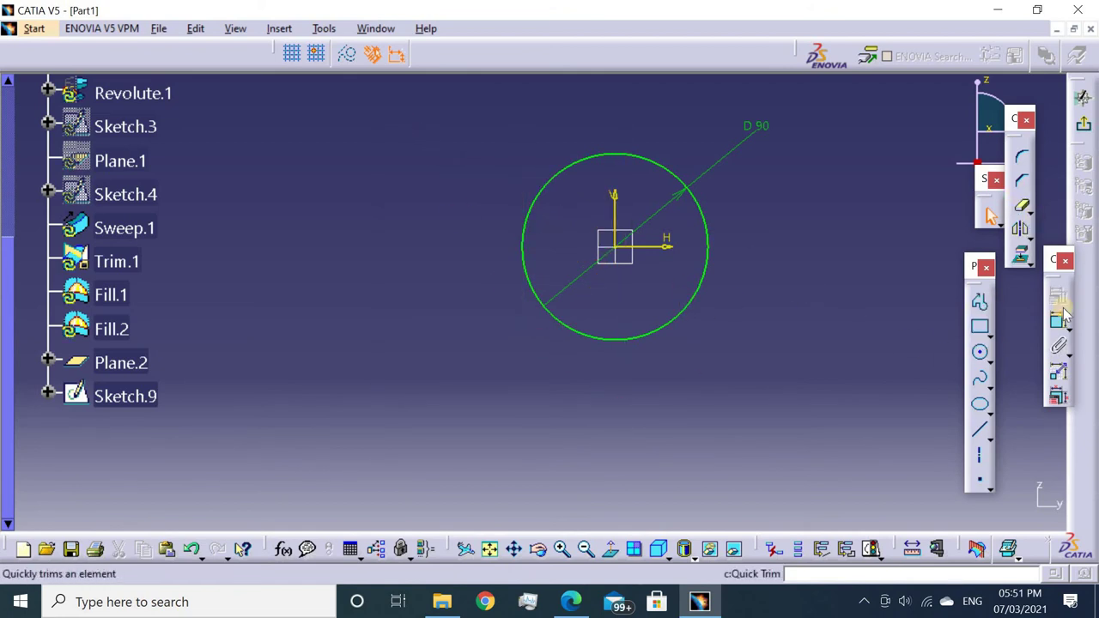
{"action": "left_click", "coordinate": [980, 478]}
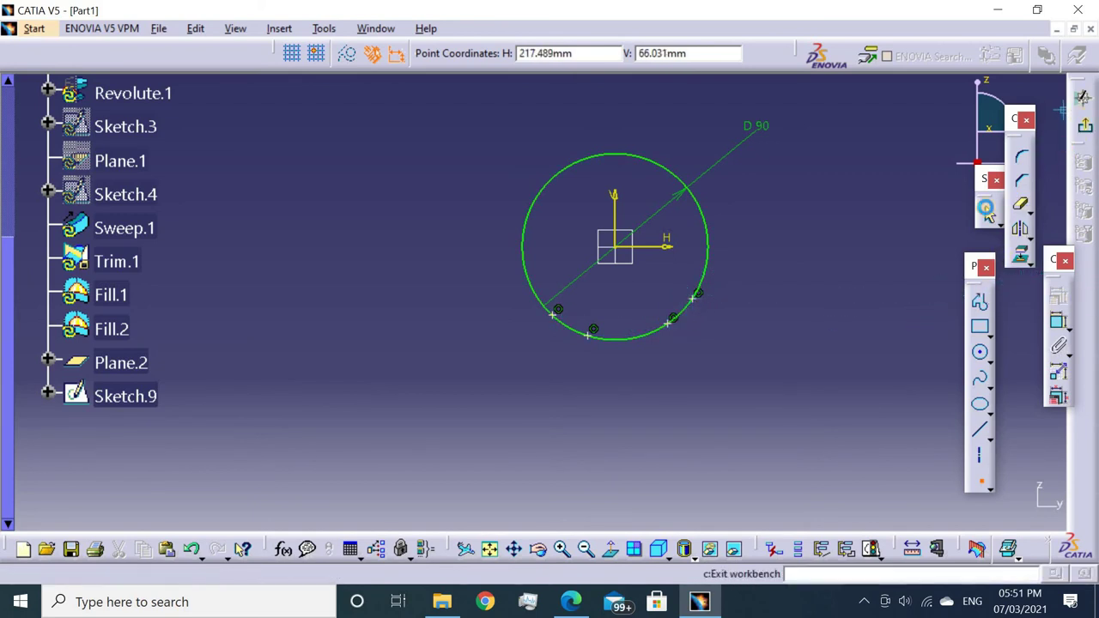
{"action": "left_click", "coordinate": [988, 213]}
{"action": "mouse_move", "coordinate": [679, 223]}
{"action": "middle_mouse_down", "text": "ctrl"}
{"action": "mouse_move", "coordinate": [679, 256]}
{"action": "mouse_move", "coordinate": [743, 191]}
{"action": "mouse_move", "coordinate": [714, 172]}
{"action": "middle_mouse_up", "text": "ctrl"}
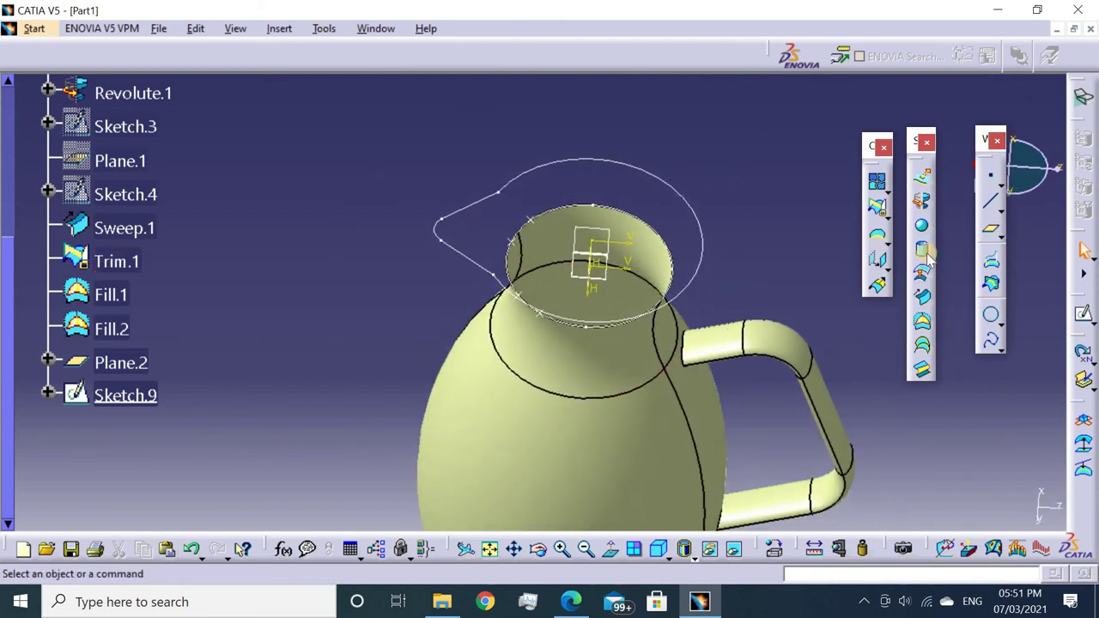
Start a multi-sections surface with Sketch.9 and the jug's top rim edge as sections.
{"action": "left_click", "coordinate": [923, 343]}
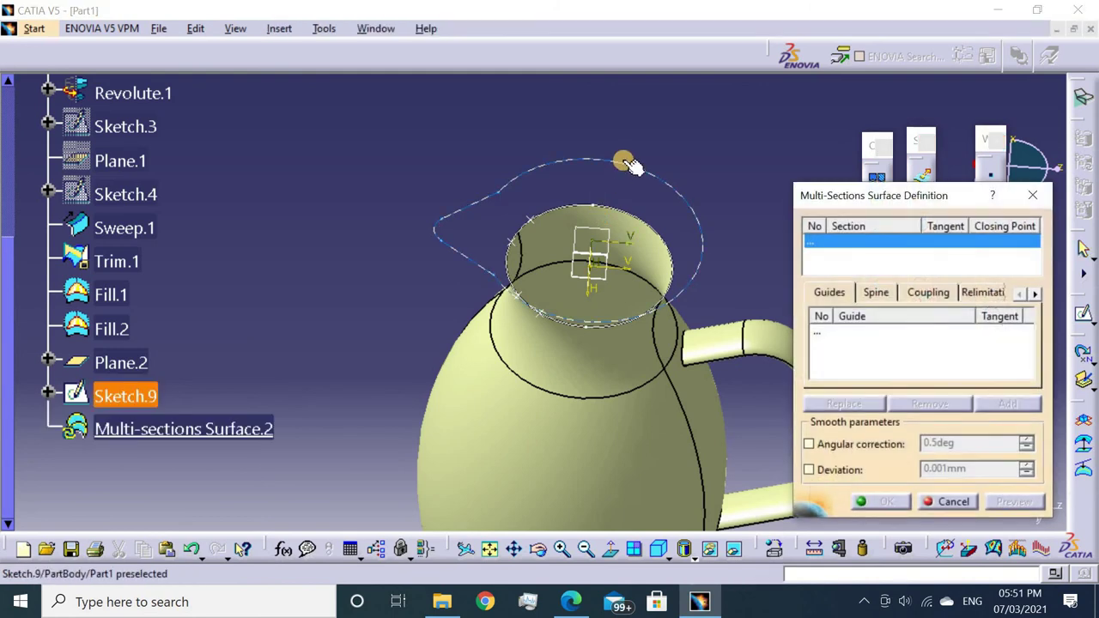
{"action": "left_click", "coordinate": [592, 201]}
{"action": "left_click", "coordinate": [668, 262]}
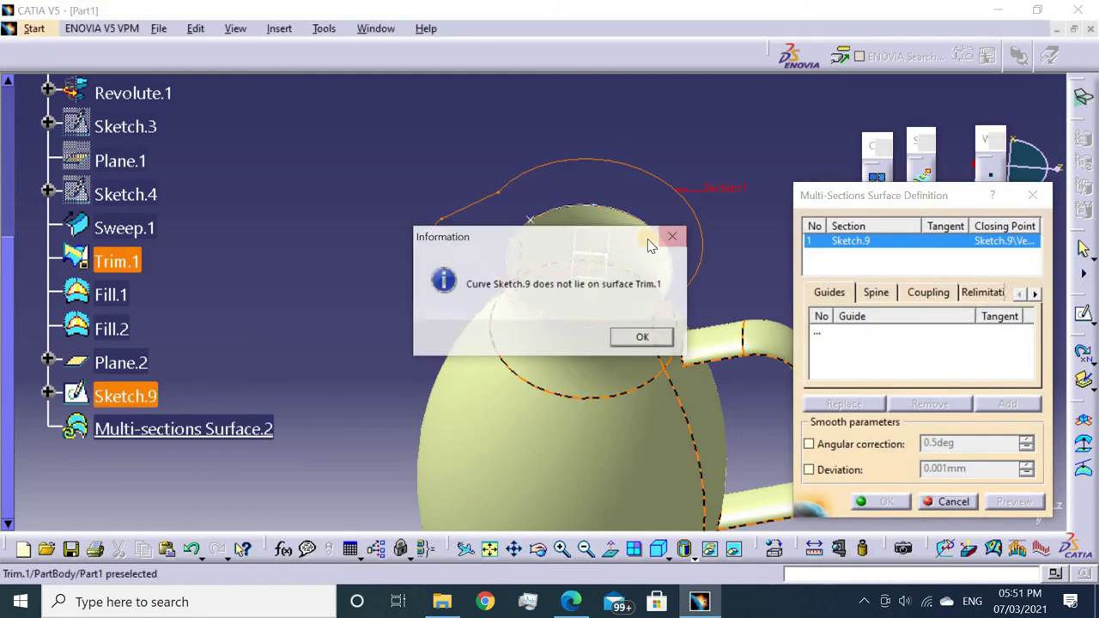
{"action": "left_click", "coordinate": [661, 338]}
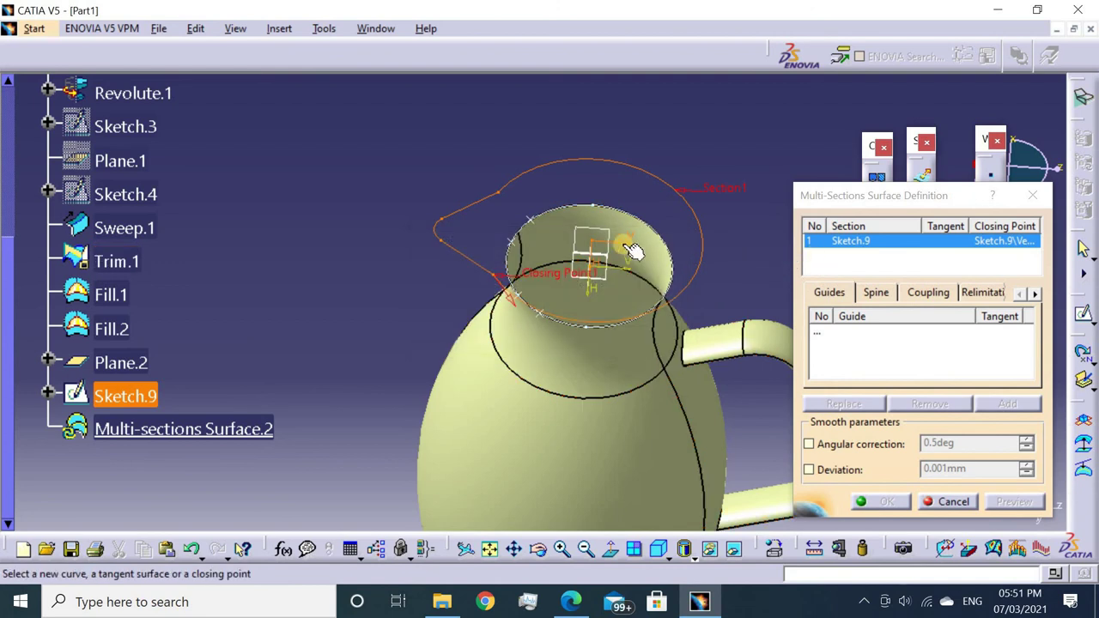
{"action": "left_click", "coordinate": [604, 203]}
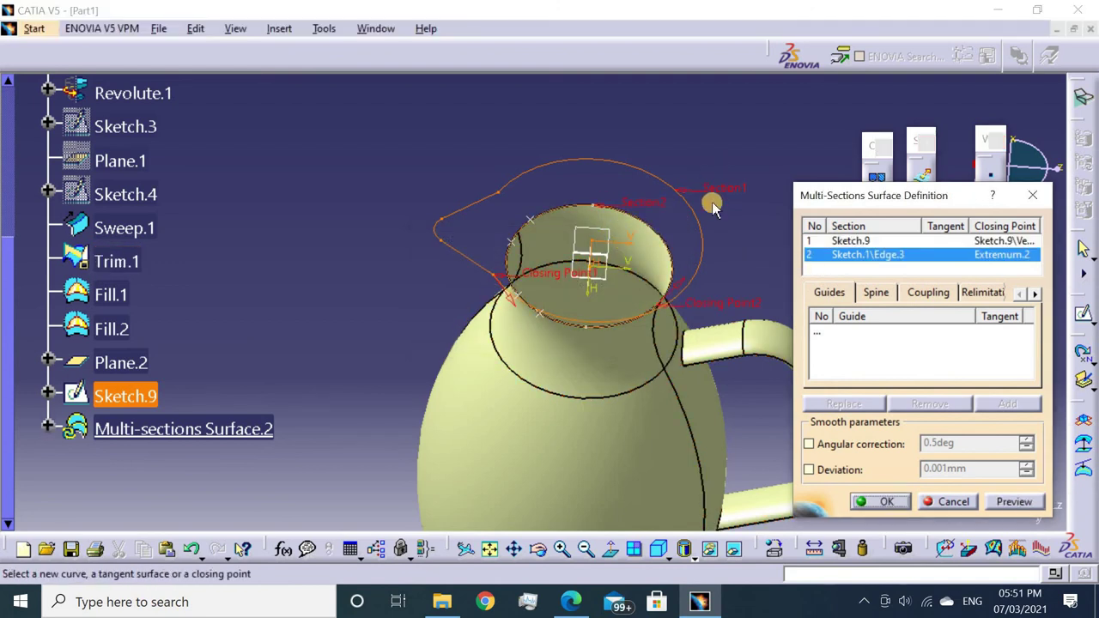
{"action": "middle_click_drag", "start_coordinate": [713, 198], "coordinate": [643, 229]}
Set the loft's sections coupling to Tangency then curvature.
{"action": "left_click", "coordinate": [936, 292]}
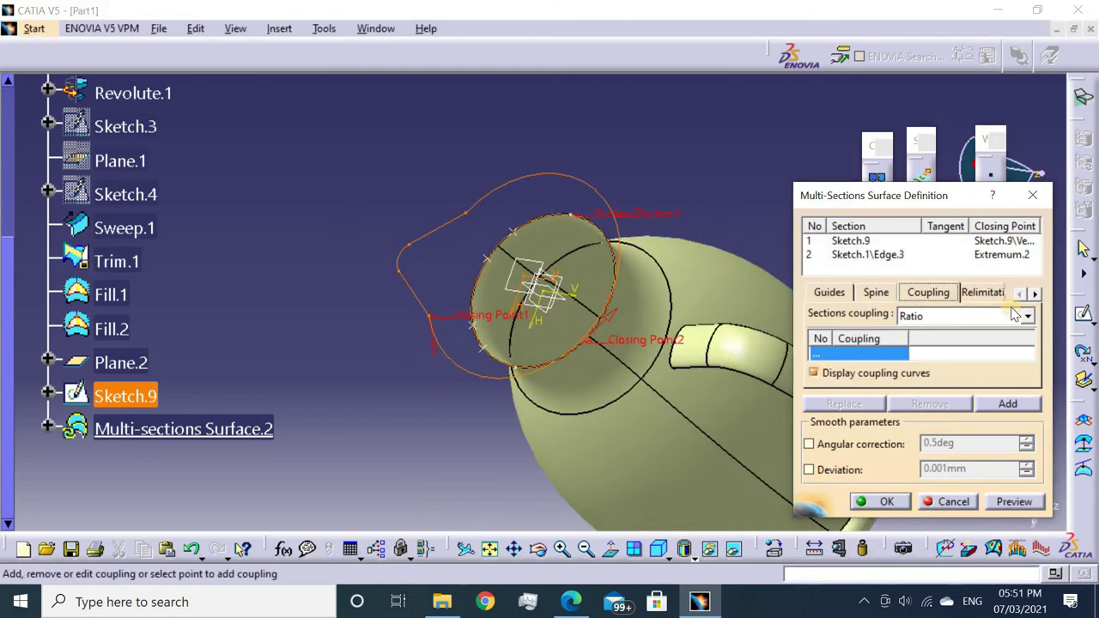
{"action": "left_click", "coordinate": [1023, 314]}
{"action": "left_click", "coordinate": [959, 358]}
{"action": "middle_click_drag", "start_coordinate": [601, 215], "coordinate": [758, 328]}
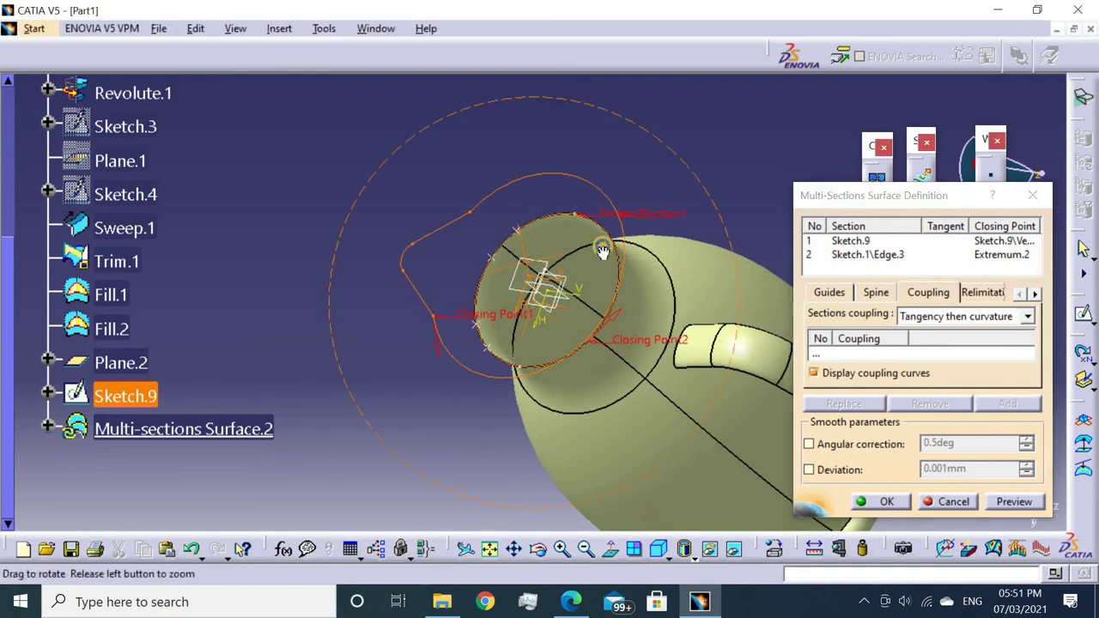
{"action": "left_click", "coordinate": [815, 354]}
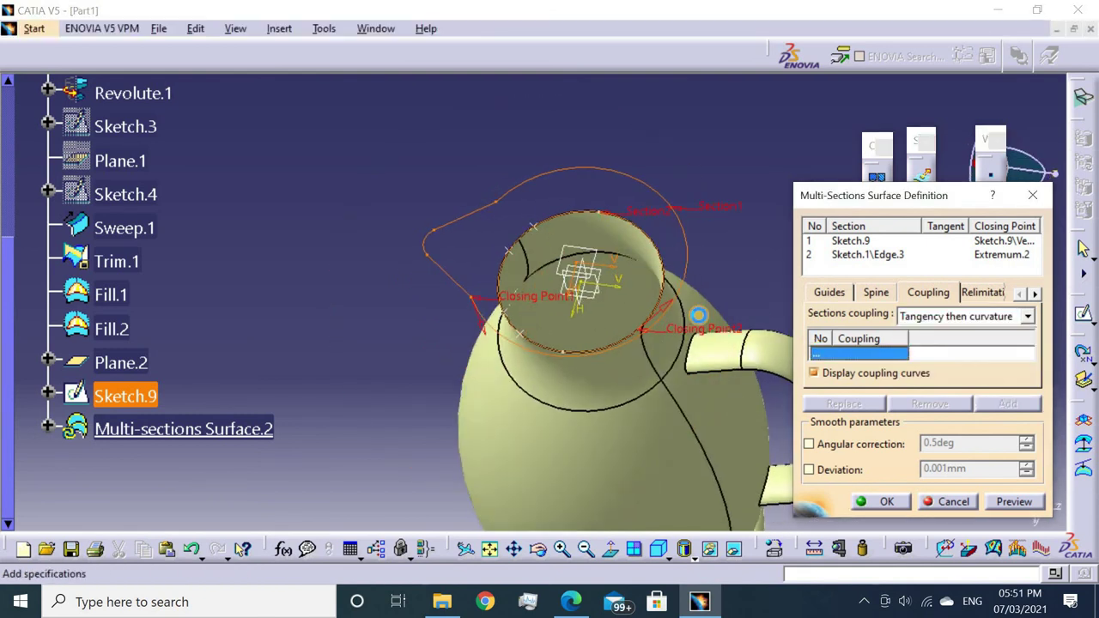
Add the first two couplings, each linking a Sketch.9 vertex to its matching rim vertex.
{"action": "left_click", "coordinate": [497, 204]}
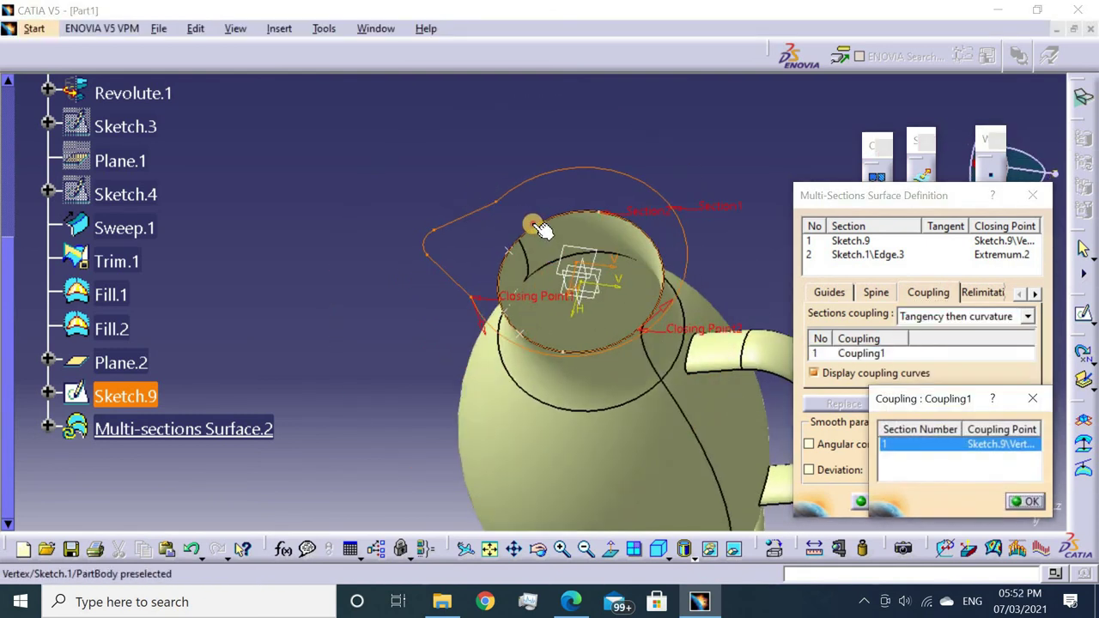
{"action": "left_click", "coordinate": [536, 228]}
{"action": "right_click", "coordinate": [488, 112]}
{"action": "left_click", "coordinate": [523, 213]}
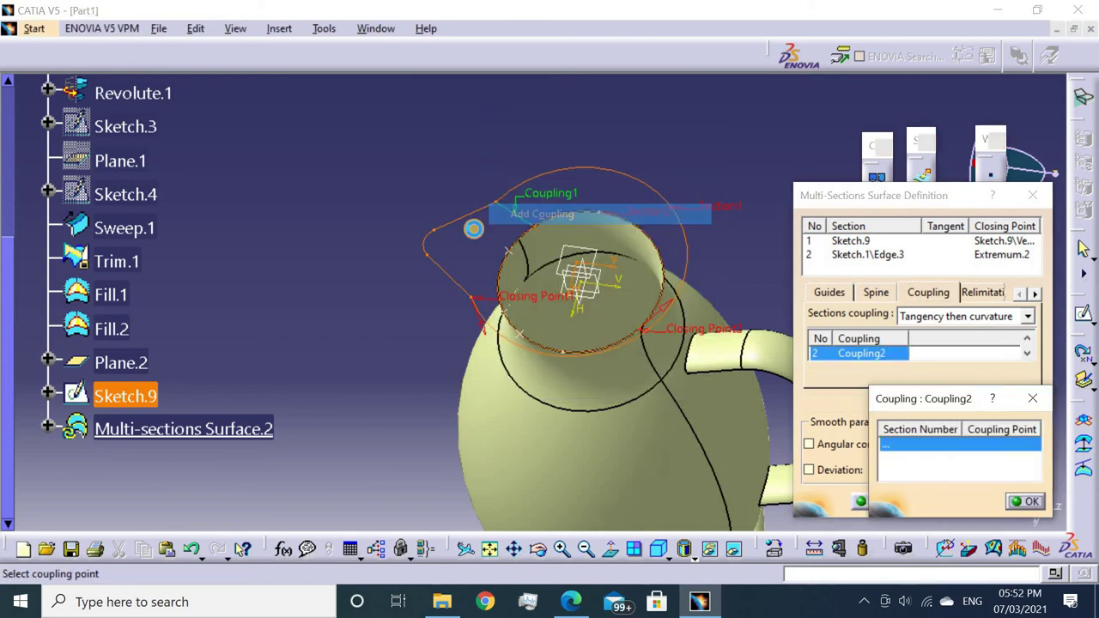
{"action": "left_click", "coordinate": [433, 231]}
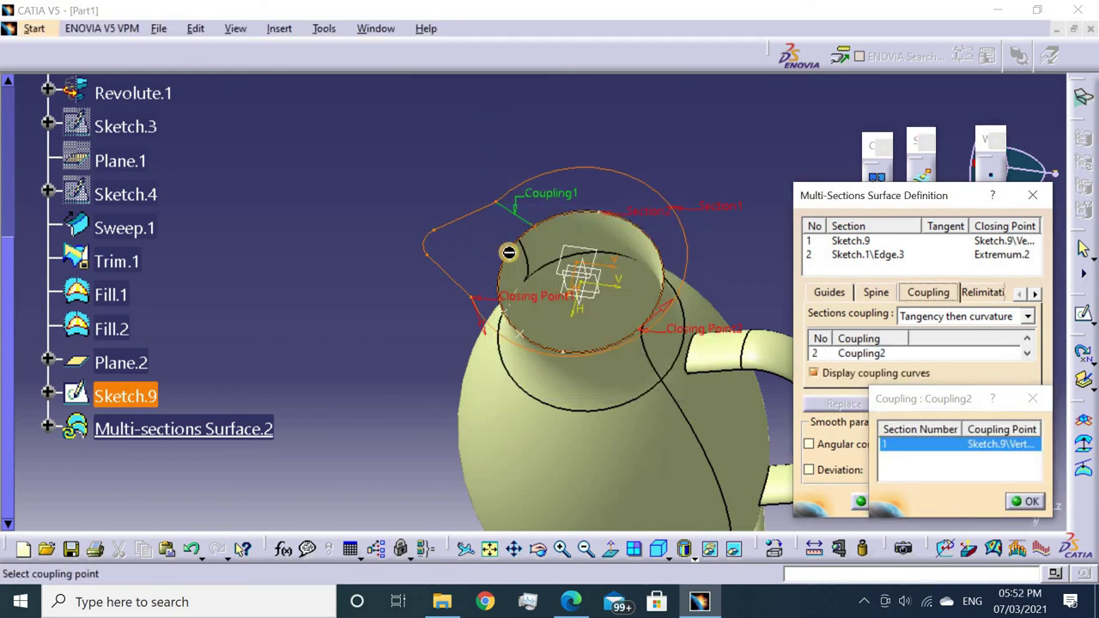
{"action": "left_click", "coordinate": [502, 244]}
Add the third and fourth couplings between Sketch.9 vertices and matching rim vertices.
{"action": "right_click", "coordinate": [384, 146]}
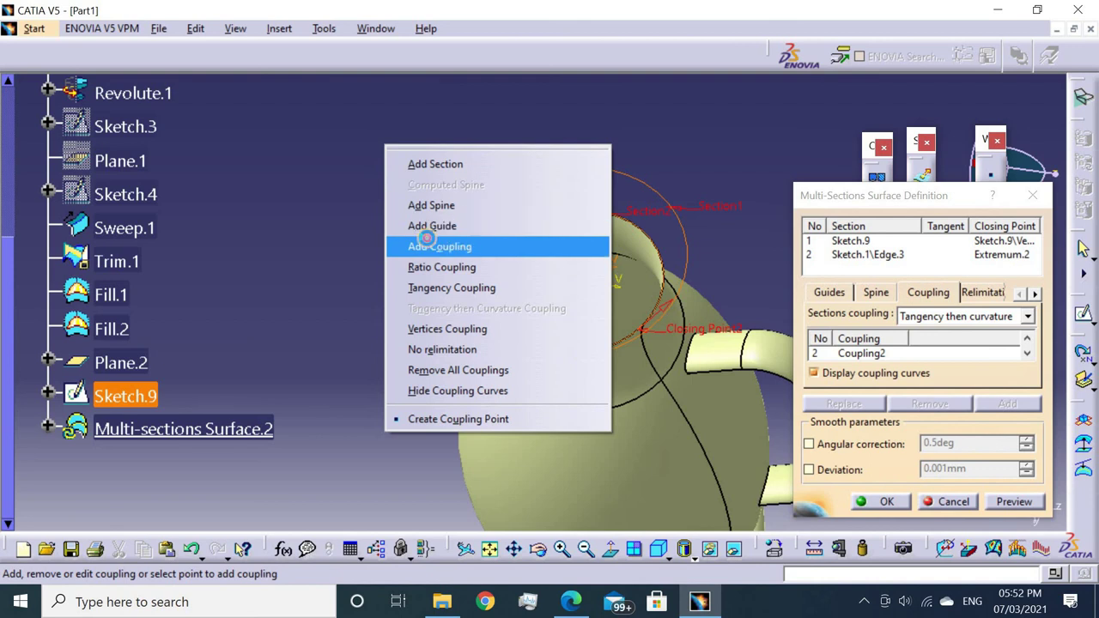
{"action": "left_click", "coordinate": [421, 246]}
{"action": "left_click", "coordinate": [435, 260]}
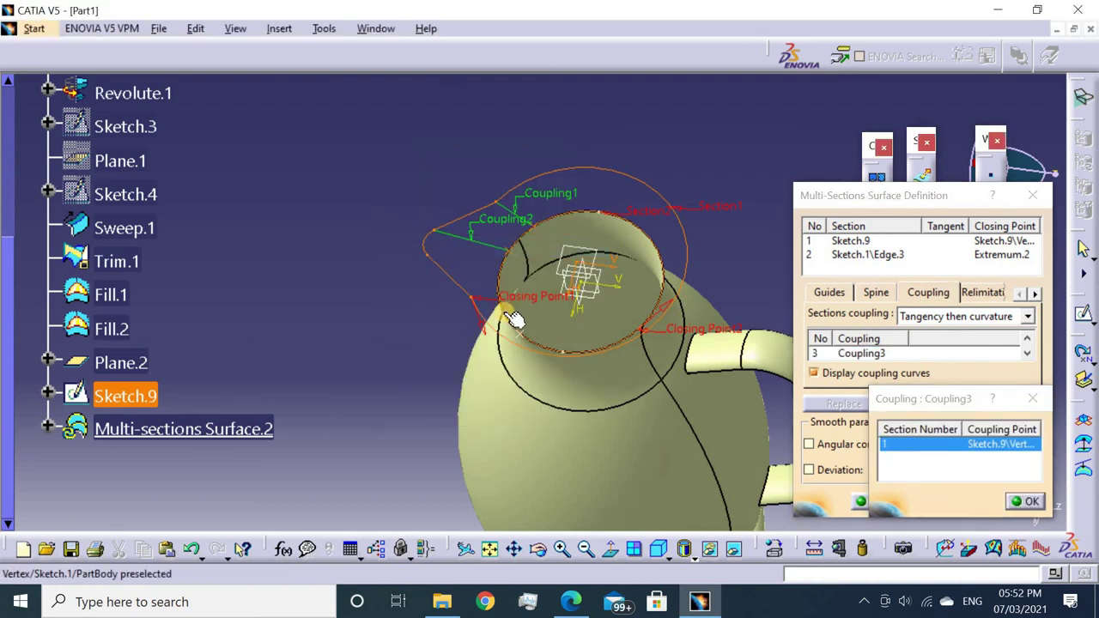
{"action": "left_click", "coordinate": [514, 319]}
{"action": "right_click", "coordinate": [414, 176]}
{"action": "left_click", "coordinate": [467, 278]}
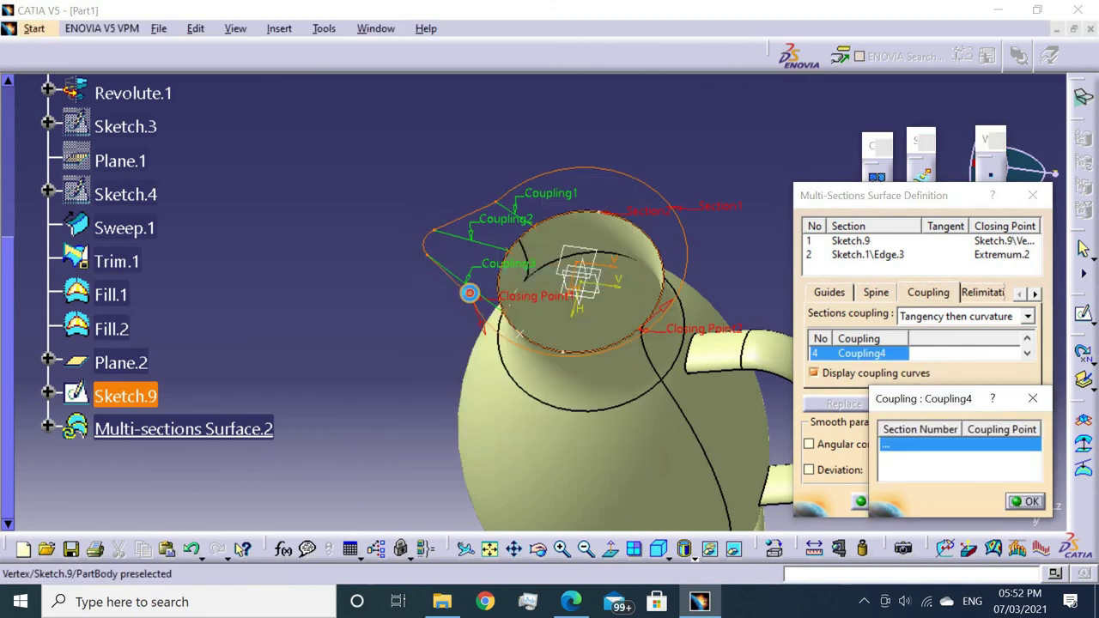
{"action": "left_click", "coordinate": [469, 293]}
{"action": "left_click", "coordinate": [517, 335]}
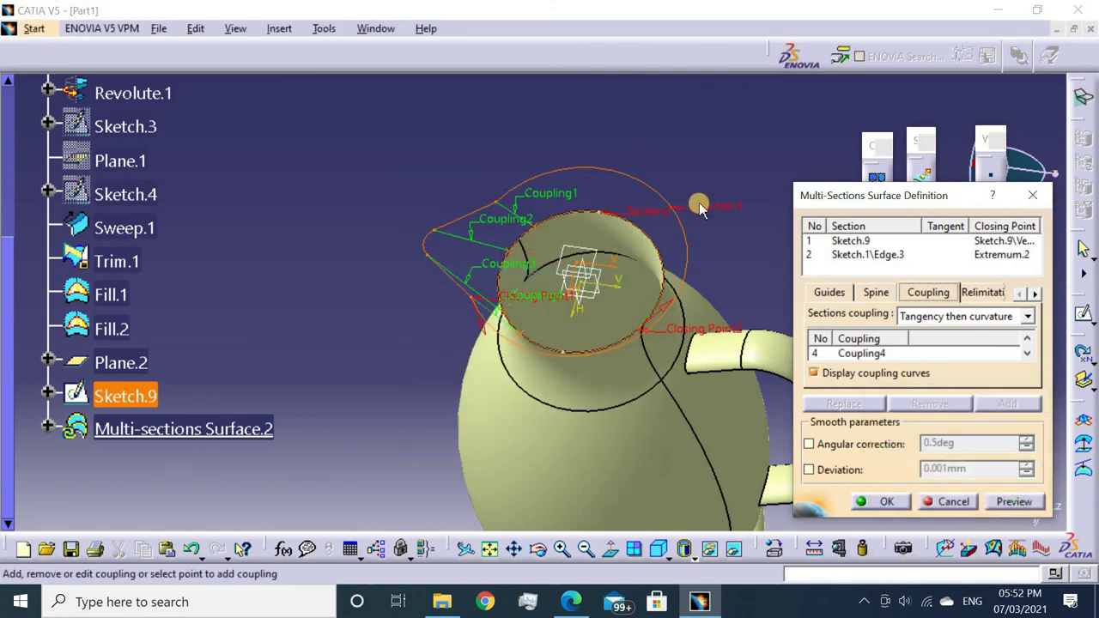
Replace the rim's closing point with a Sketch.1 vertex and preview the spout loft.
{"action": "middle_click_drag", "start_coordinate": [707, 180], "coordinate": [572, 348]}
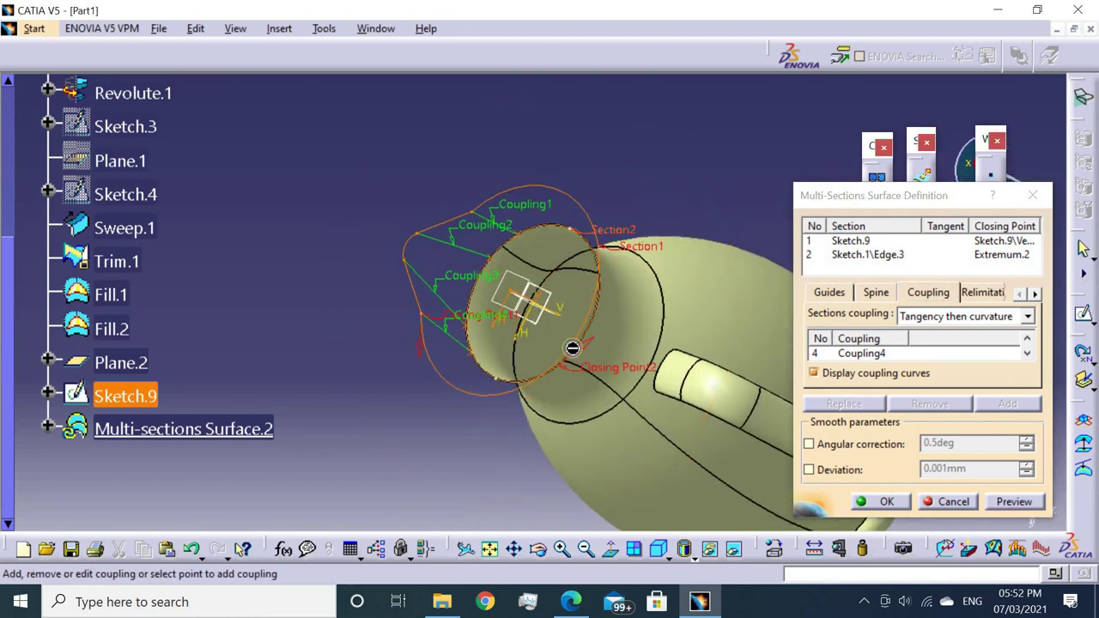
{"action": "right_click", "coordinate": [633, 375]}
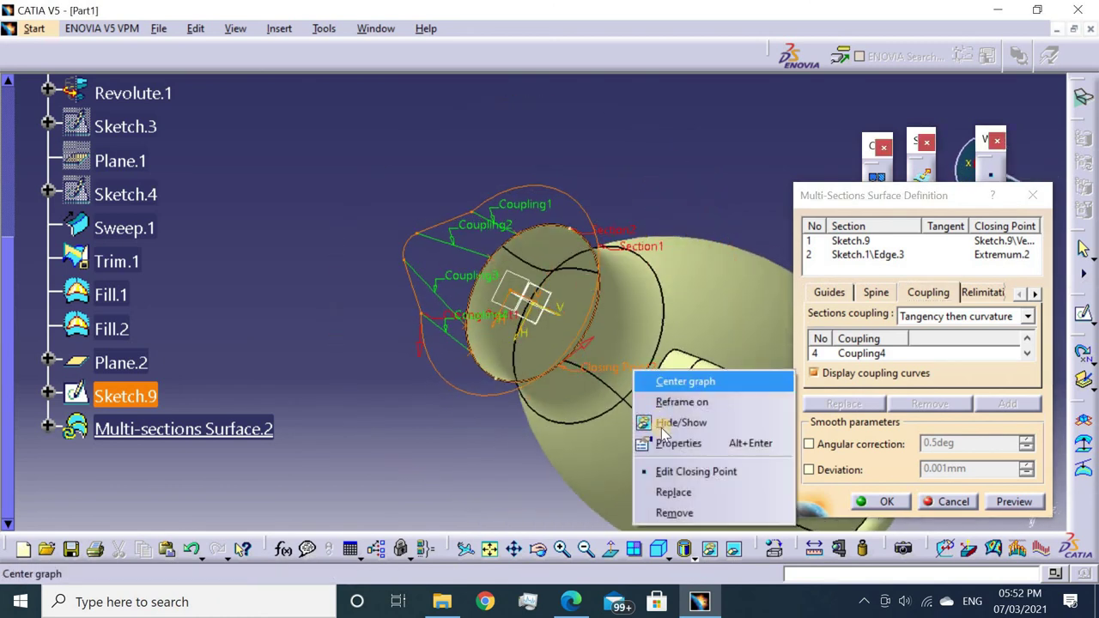
{"action": "left_click", "coordinate": [669, 492]}
{"action": "left_click", "coordinate": [478, 357]}
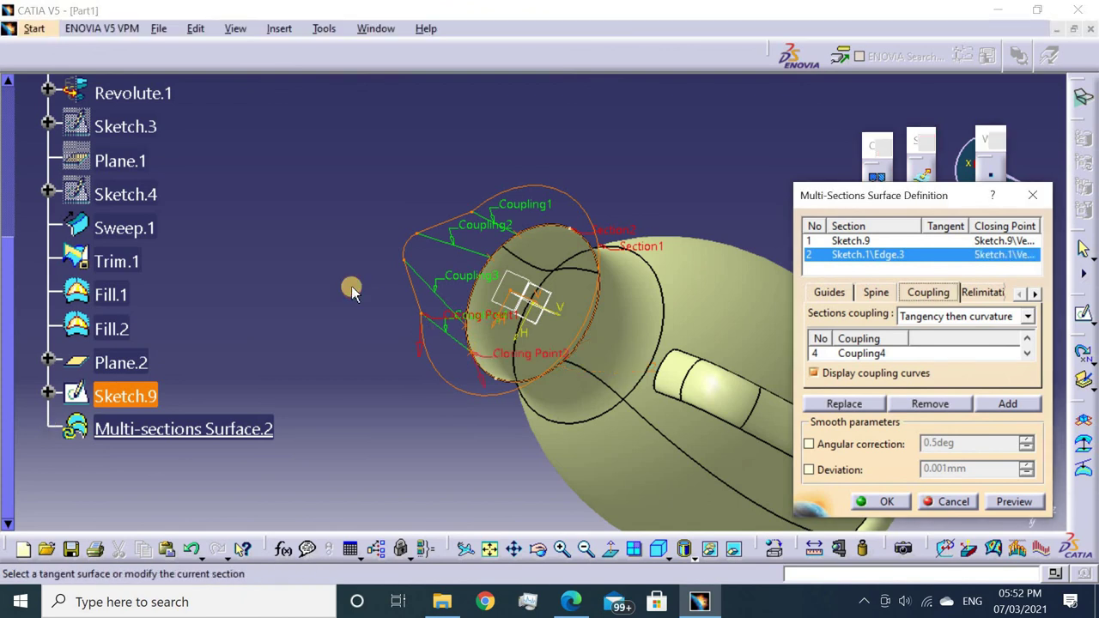
{"action": "mouse_move", "coordinate": [349, 286]}
{"action": "middle_mouse_down"}
{"action": "mouse_move", "coordinate": [442, 249]}
{"action": "mouse_move", "coordinate": [449, 180]}
{"action": "mouse_move", "coordinate": [384, 230]}
{"action": "mouse_move", "coordinate": [447, 274]}
{"action": "middle_mouse_up"}
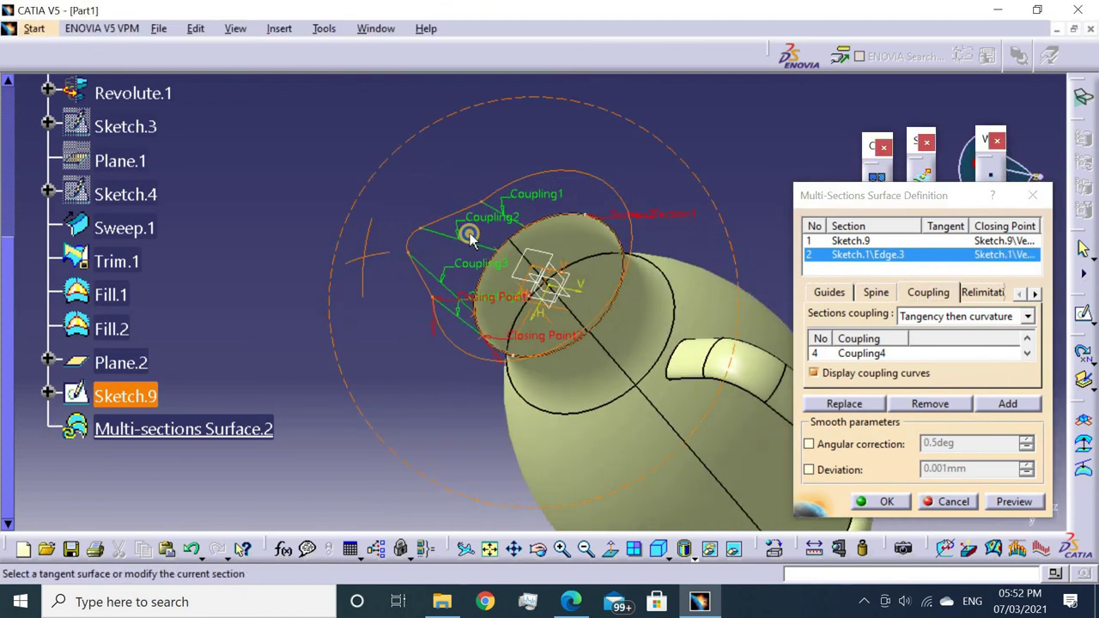
{"action": "left_click", "coordinate": [1013, 501]}
Create the lofted spout surface and cancel the restarted loft command.
{"action": "left_click", "coordinate": [880, 501]}
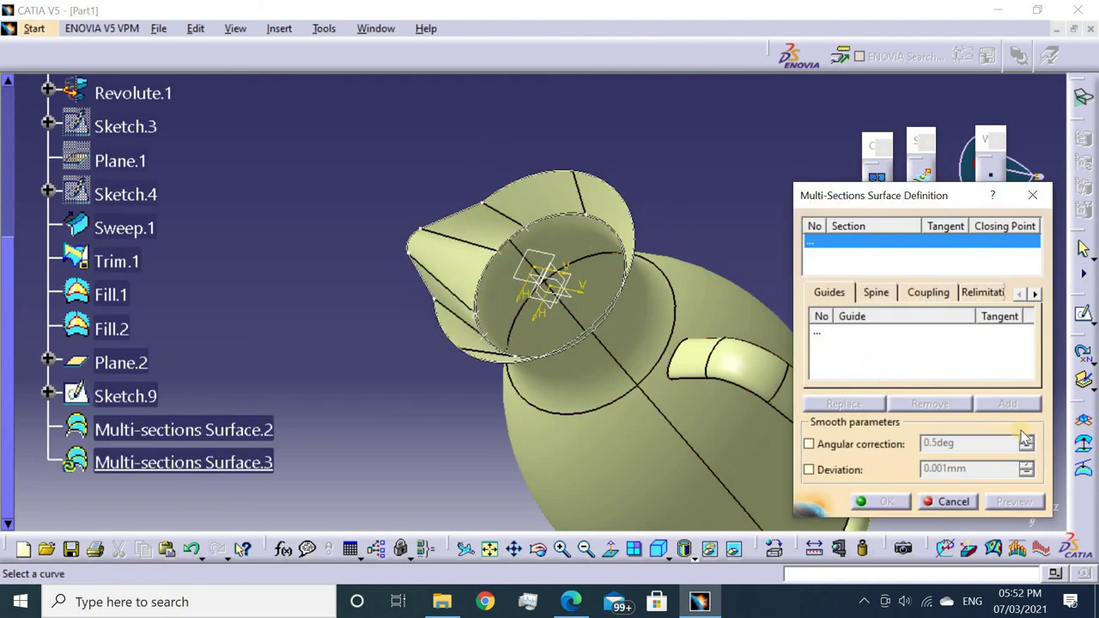
{"action": "key", "text": "Escape"}
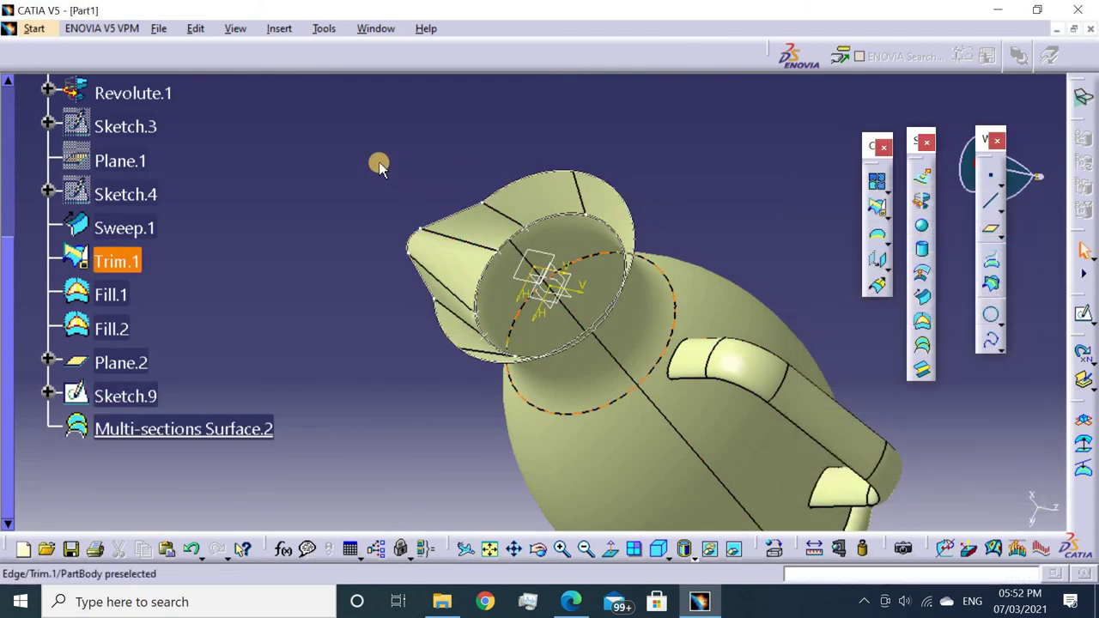
{"action": "mouse_move", "coordinate": [380, 164]}
{"action": "middle_mouse_down"}
{"action": "mouse_move", "coordinate": [623, 191]}
{"action": "mouse_move", "coordinate": [564, 102]}
{"action": "mouse_move", "coordinate": [610, 128]}
{"action": "mouse_move", "coordinate": [566, 249]}
{"action": "middle_mouse_up"}
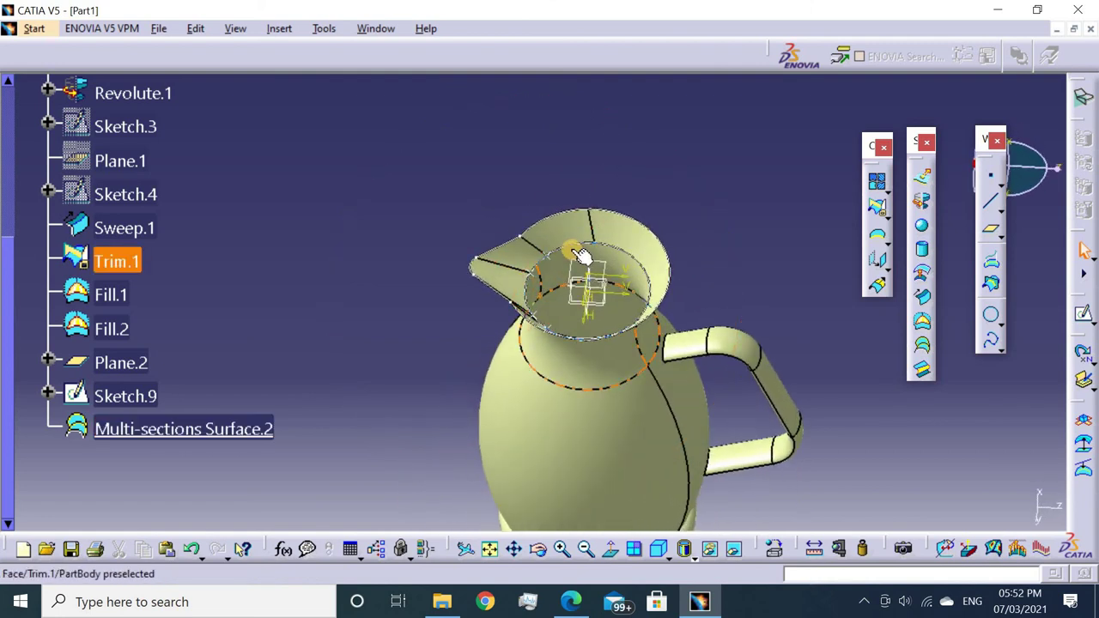
Hide Sketch.9 and Plane.2, then orbit to inspect the finished jug.
{"action": "right_click", "coordinate": [571, 249]}
{"action": "left_click", "coordinate": [556, 247]}
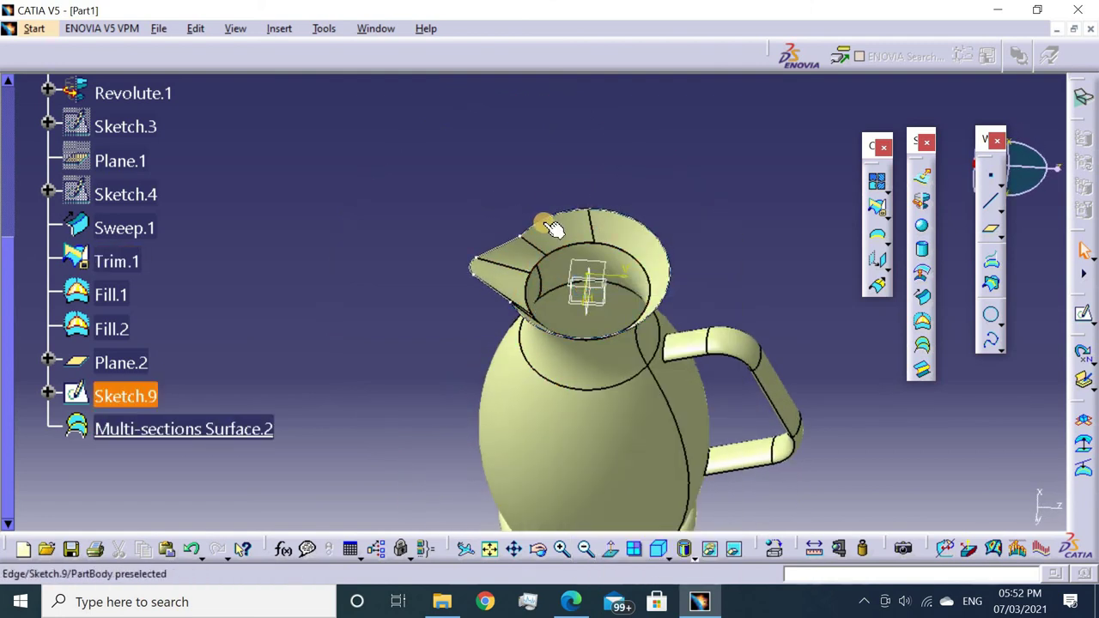
{"action": "right_click", "coordinate": [556, 247]}
{"action": "left_click", "coordinate": [601, 277]}
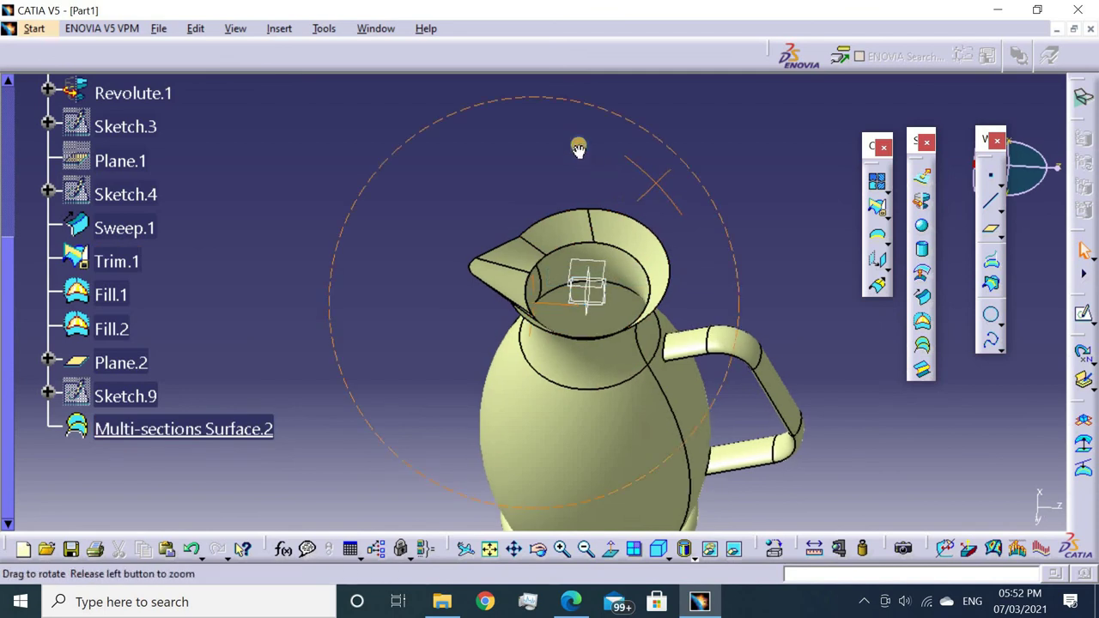
{"action": "mouse_move", "coordinate": [579, 147]}
{"action": "middle_mouse_down"}
{"action": "mouse_move", "coordinate": [631, 106]}
{"action": "mouse_move", "coordinate": [625, 238]}
{"action": "middle_mouse_up"}
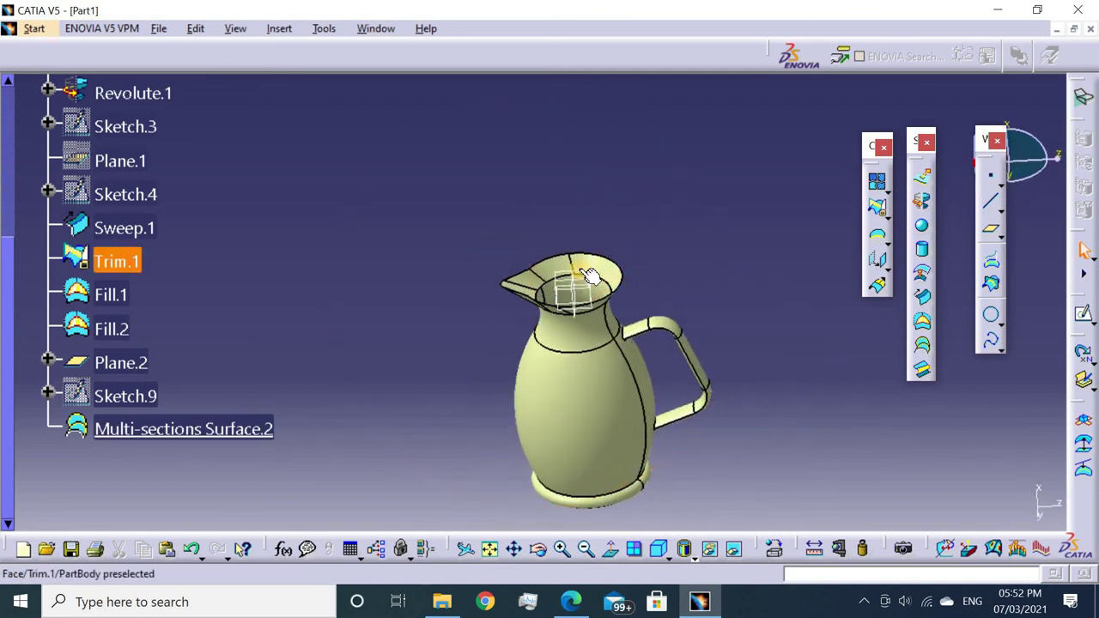
{"action": "right_click", "coordinate": [582, 273]}
{"action": "left_click", "coordinate": [606, 282]}
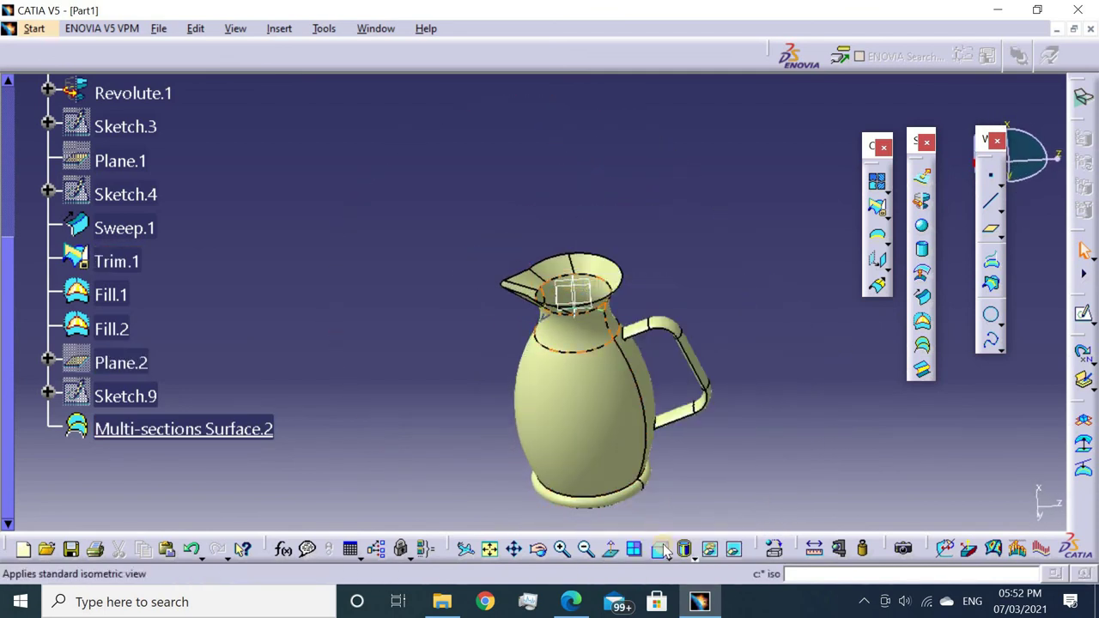
{"action": "mouse_move", "coordinate": [631, 429]}
{"action": "middle_mouse_down"}
{"action": "mouse_move", "coordinate": [628, 363]}
{"action": "mouse_move", "coordinate": [410, 262]}
{"action": "mouse_move", "coordinate": [472, 98]}
{"action": "mouse_move", "coordinate": [522, 210]}
{"action": "mouse_move", "coordinate": [713, 236]}
{"action": "mouse_move", "coordinate": [642, 404]}
{"action": "mouse_move", "coordinate": [568, 283]}
{"action": "mouse_move", "coordinate": [638, 209]}
{"action": "mouse_move", "coordinate": [608, 257]}
{"action": "mouse_move", "coordinate": [601, 317]}
{"action": "mouse_move", "coordinate": [606, 284]}
{"action": "mouse_move", "coordinate": [601, 297]}
{"action": "mouse_move", "coordinate": [667, 203]}
{"action": "middle_mouse_up"}
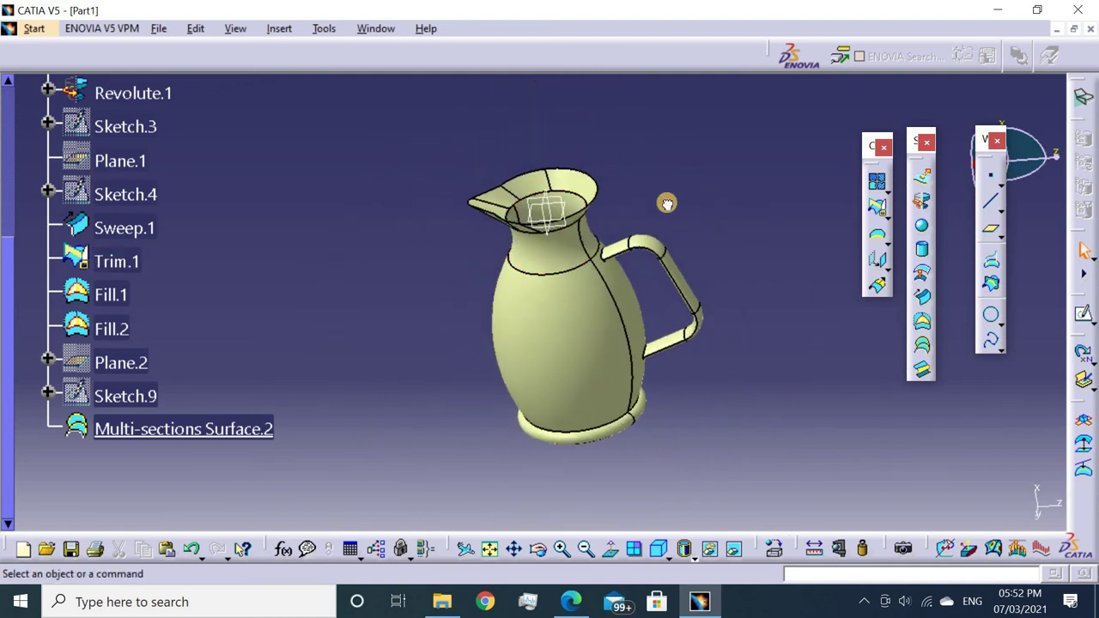
{"action": "mouse_move", "coordinate": [574, 250]}
{"action": "middle_mouse_down"}
{"action": "mouse_move", "coordinate": [414, 270]}
{"action": "mouse_move", "coordinate": [429, 327]}
{"action": "mouse_move", "coordinate": [454, 346]}
{"action": "mouse_move", "coordinate": [535, 318]}
{"action": "mouse_move", "coordinate": [633, 174]}
{"action": "middle_mouse_up"}
{"action": "mouse_move", "coordinate": [464, 346]}
{"action": "middle_mouse_down"}
{"action": "mouse_move", "coordinate": [501, 277]}
{"action": "mouse_move", "coordinate": [686, 152]}
{"action": "middle_mouse_up"}
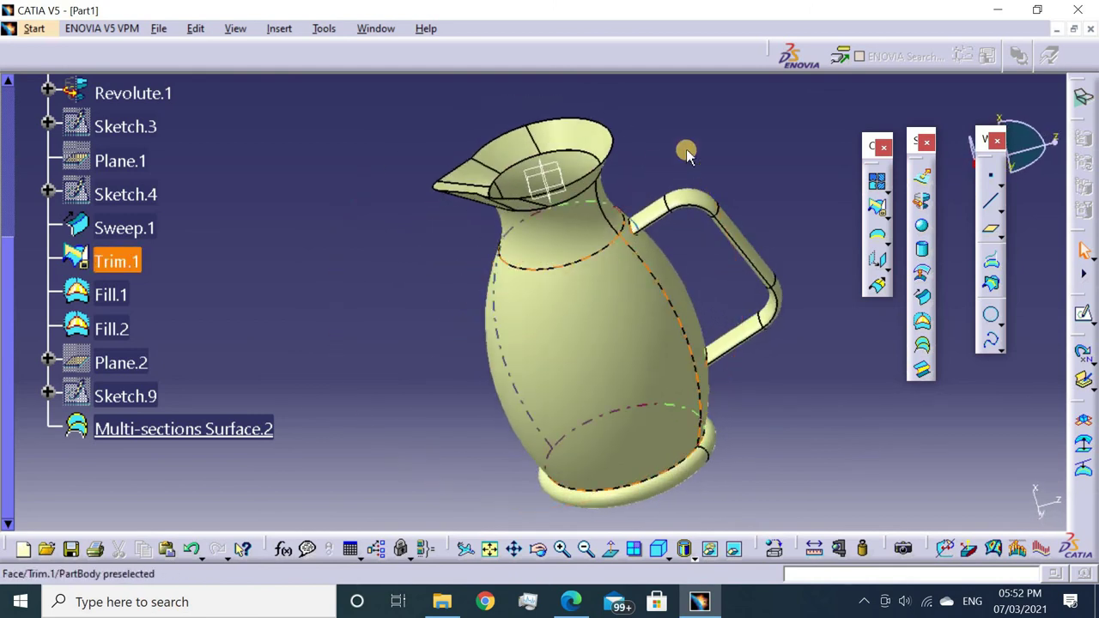